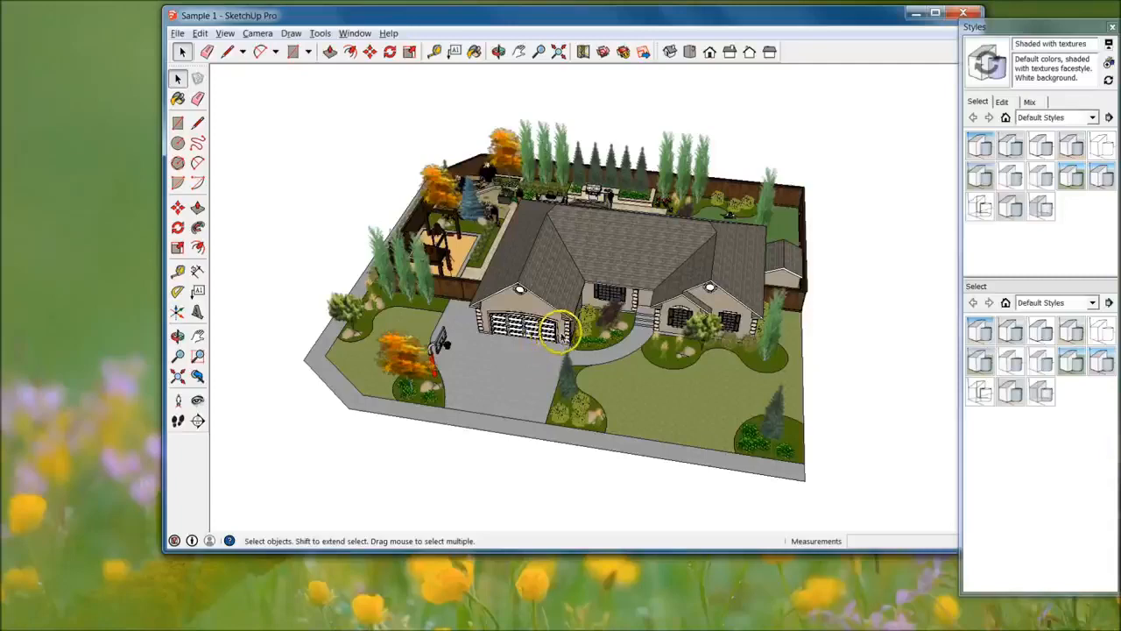
Step: Examine the Sample 1 house model around its front yard, driveway, roof, back patio and playground, and close the model
middle_drag(423, 337, 690, 353)
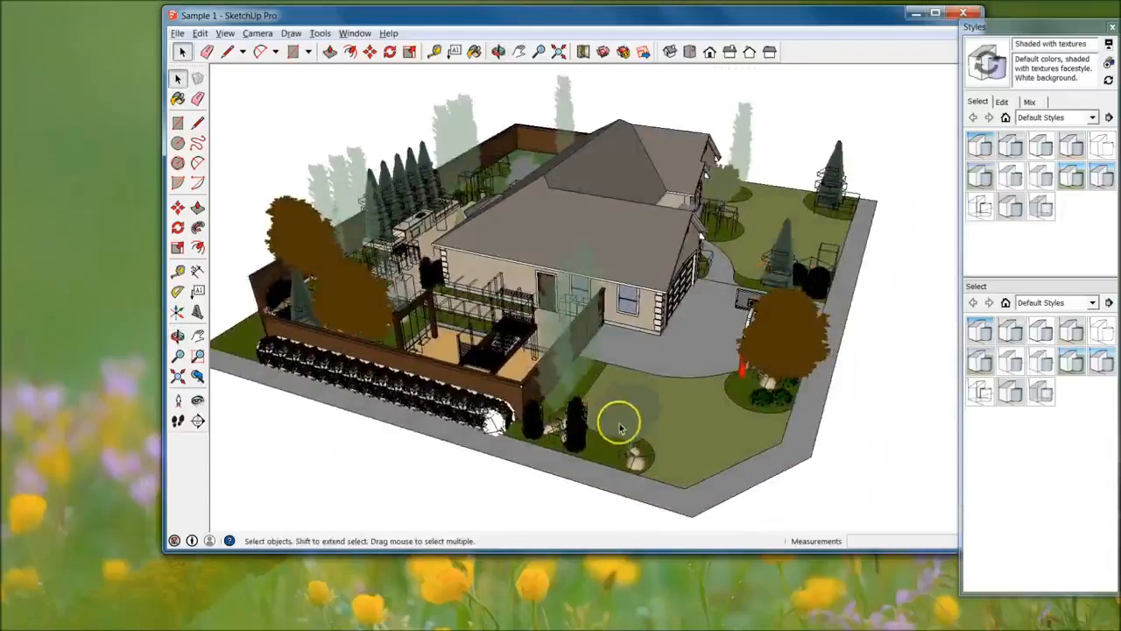
middle_drag(443, 326, 721, 413)
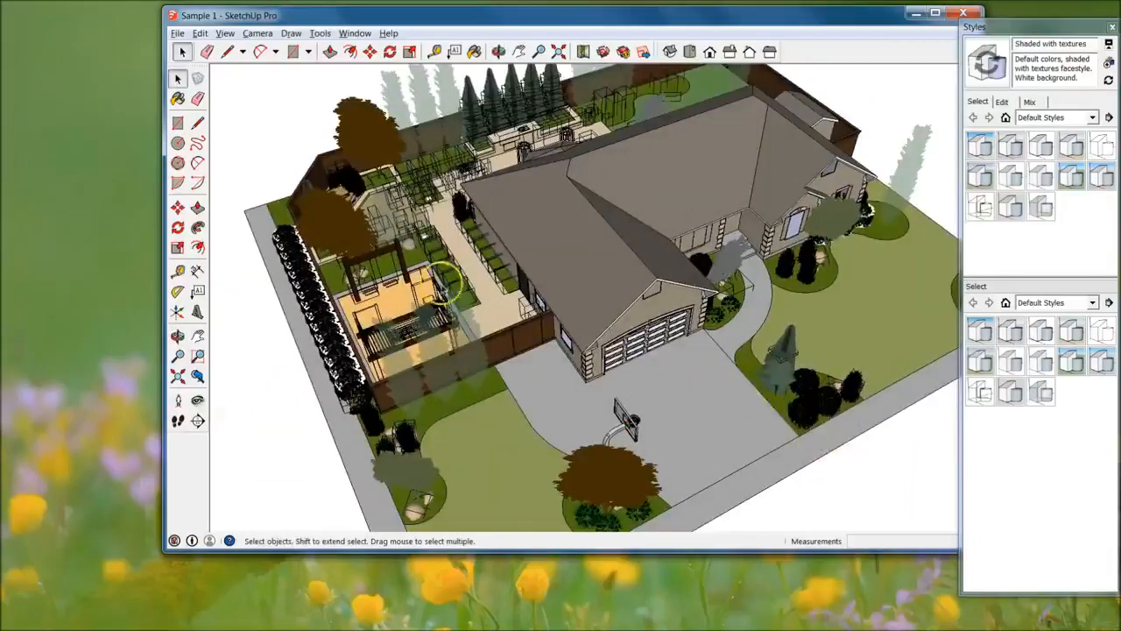
middle_drag(344, 224, 401, 168)
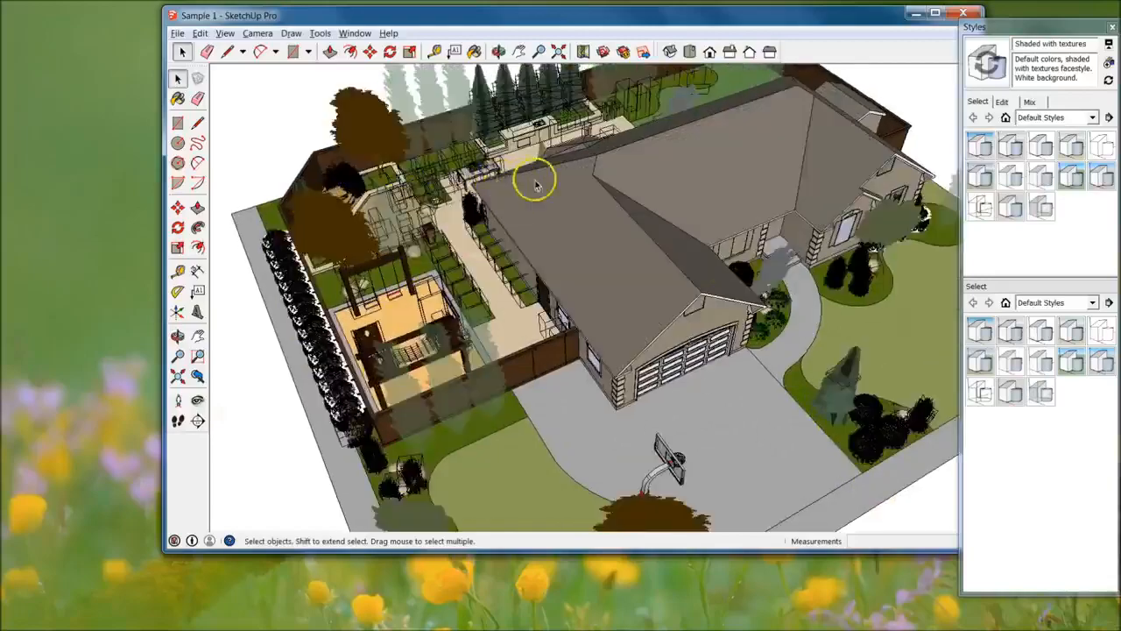
middle_drag(495, 148, 395, 228)
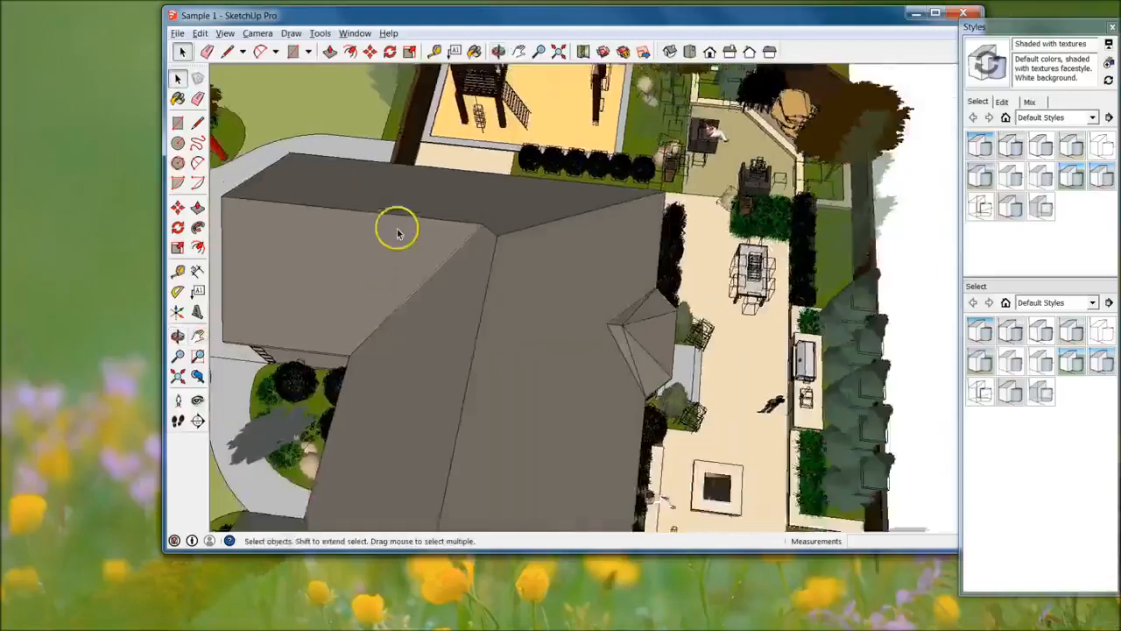
middle_drag(735, 471, 727, 262)
middle_drag(736, 374, 556, 294)
scroll(629, 118, up, 5)
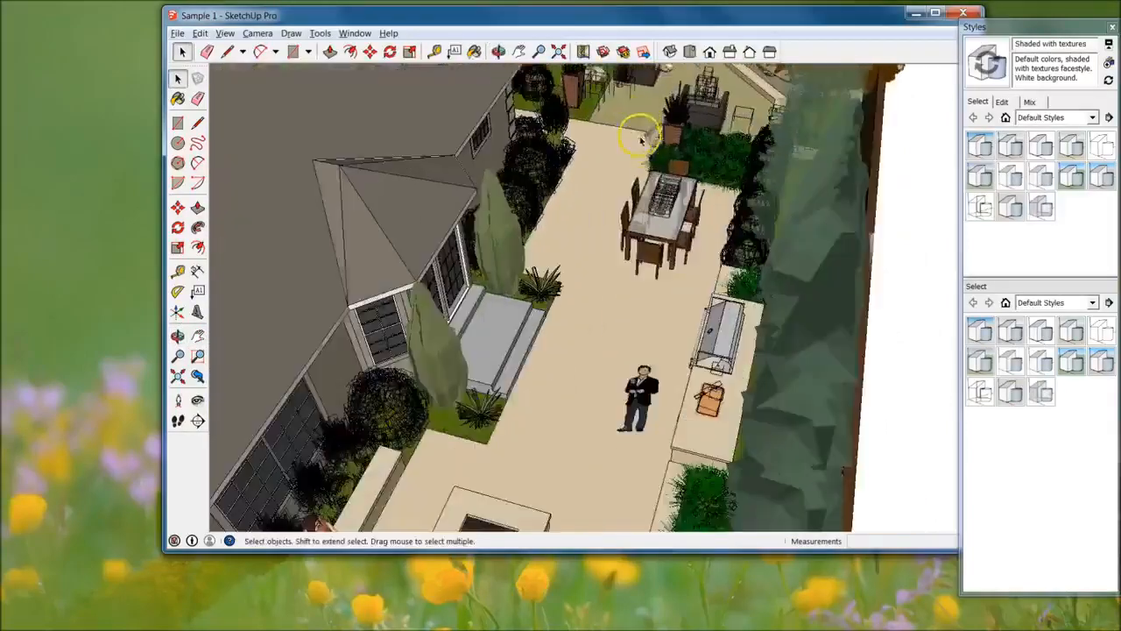
shift+middle_drag(601, 359, 655, 538)
shift+middle_drag(655, 200, 634, 289)
shift+middle_drag(648, 245, 632, 273)
middle_drag(574, 324, 703, 232)
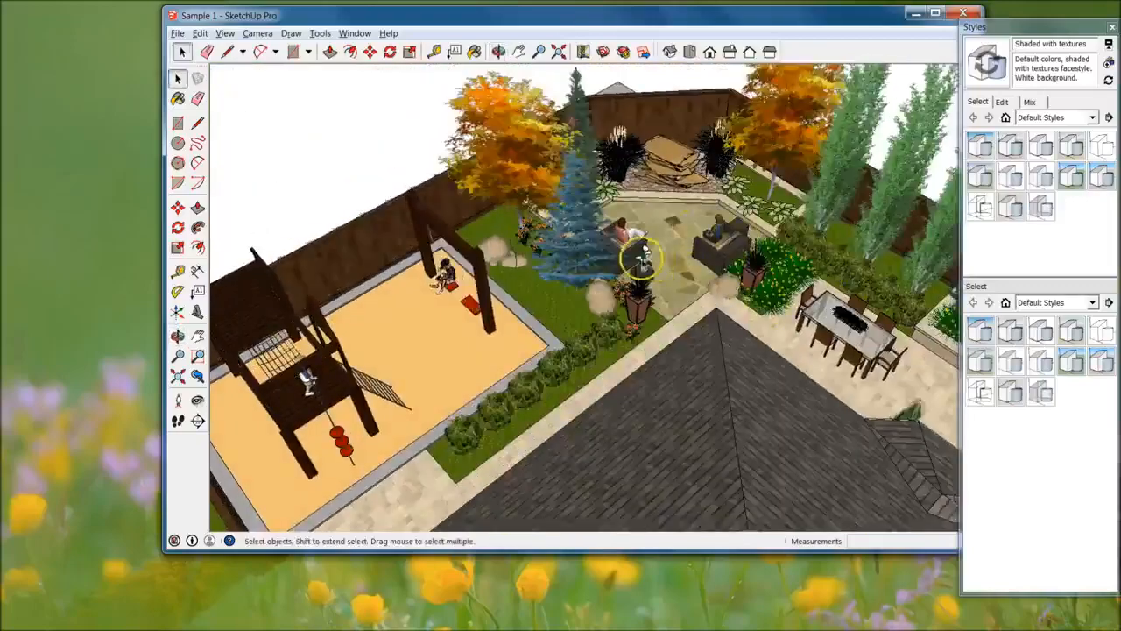
click(961, 12)
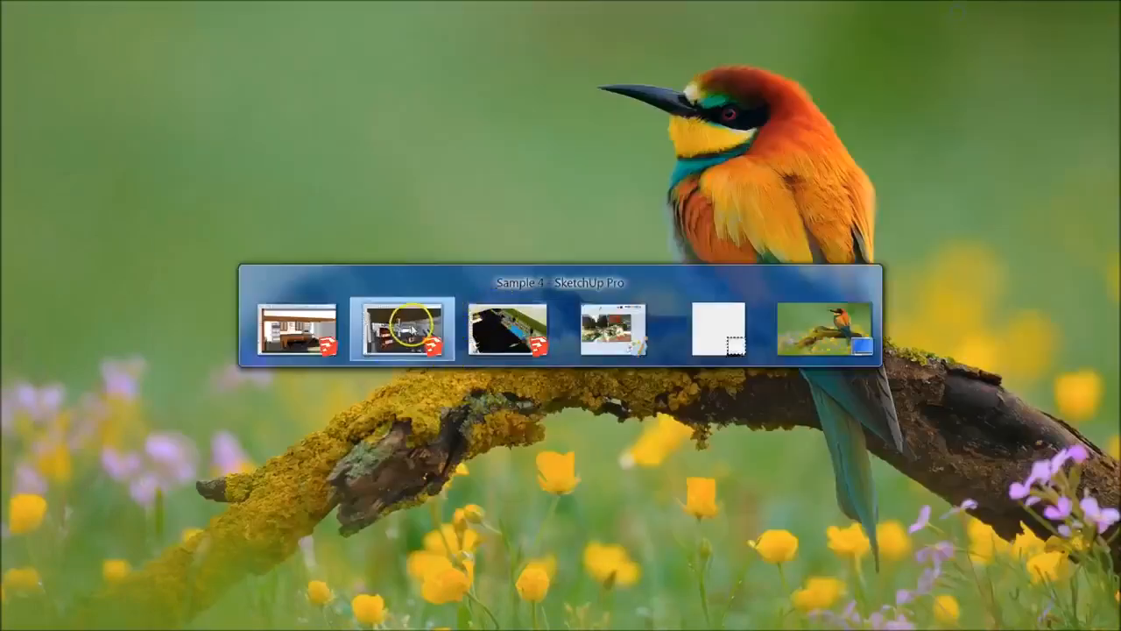
Step: Switch to the Sample 4 model and examine the interior hall with its truck, dining tables and staircase
click(409, 326)
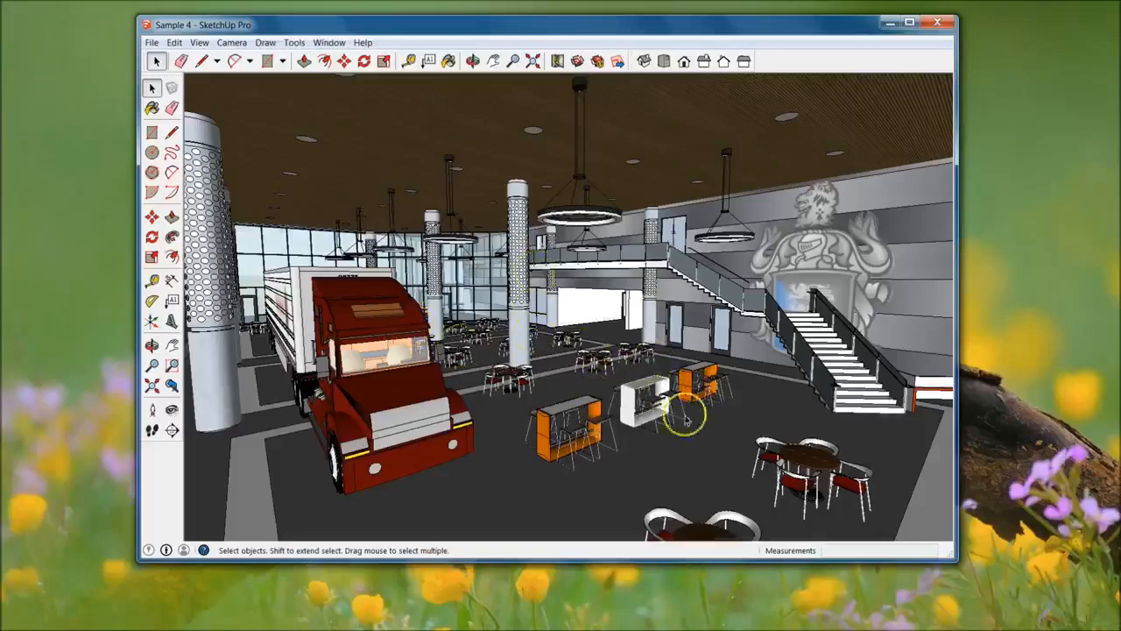
middle_drag(688, 420, 745, 372)
scroll(646, 283, up, 4)
middle_drag(645, 283, 788, 263)
middle_drag(543, 420, 605, 318)
Step: Switch to the Sample 2 model and examine the kitchen's island, range, cabinets and dining area
key(alt+Tab)
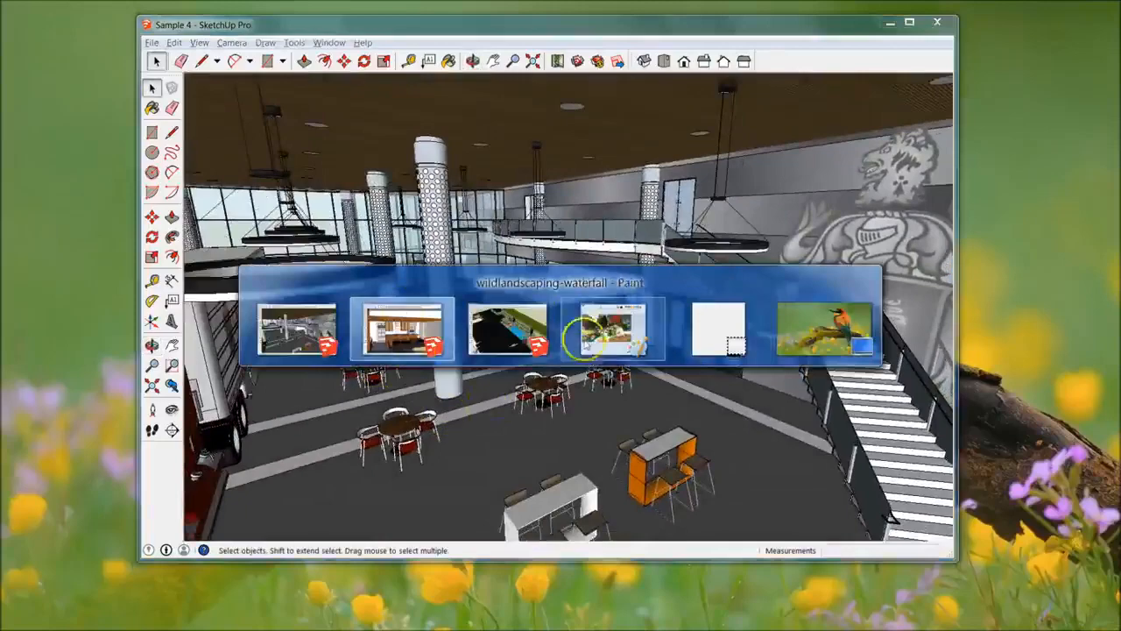
click(404, 338)
middle_drag(686, 402, 687, 351)
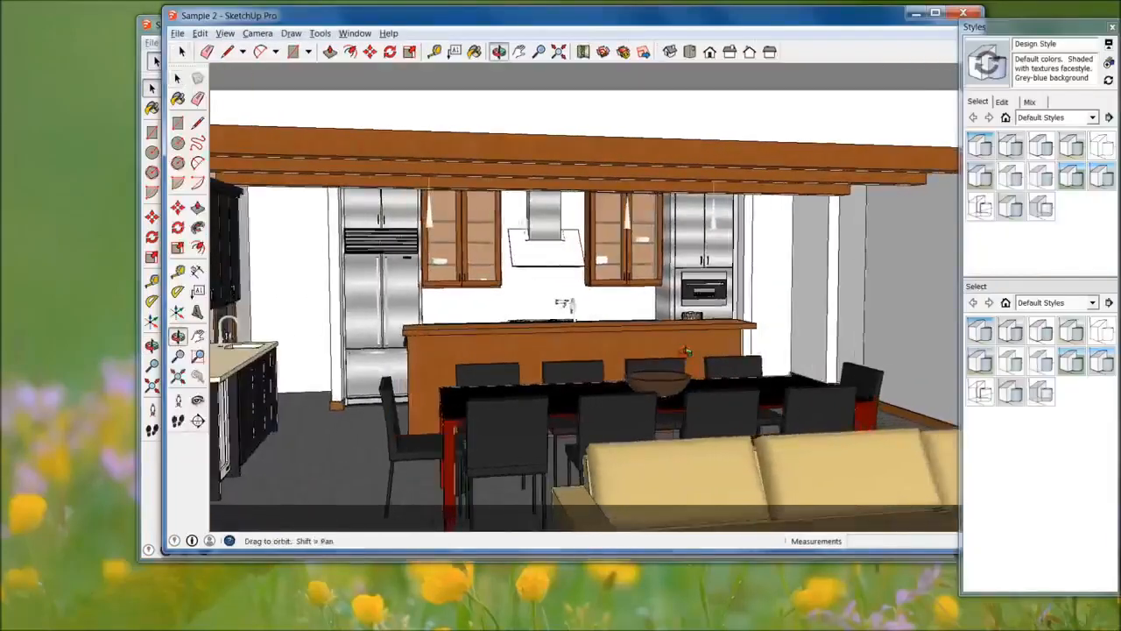
middle_drag(573, 378, 626, 347)
scroll(707, 314, up, 4)
middle_drag(736, 322, 517, 259)
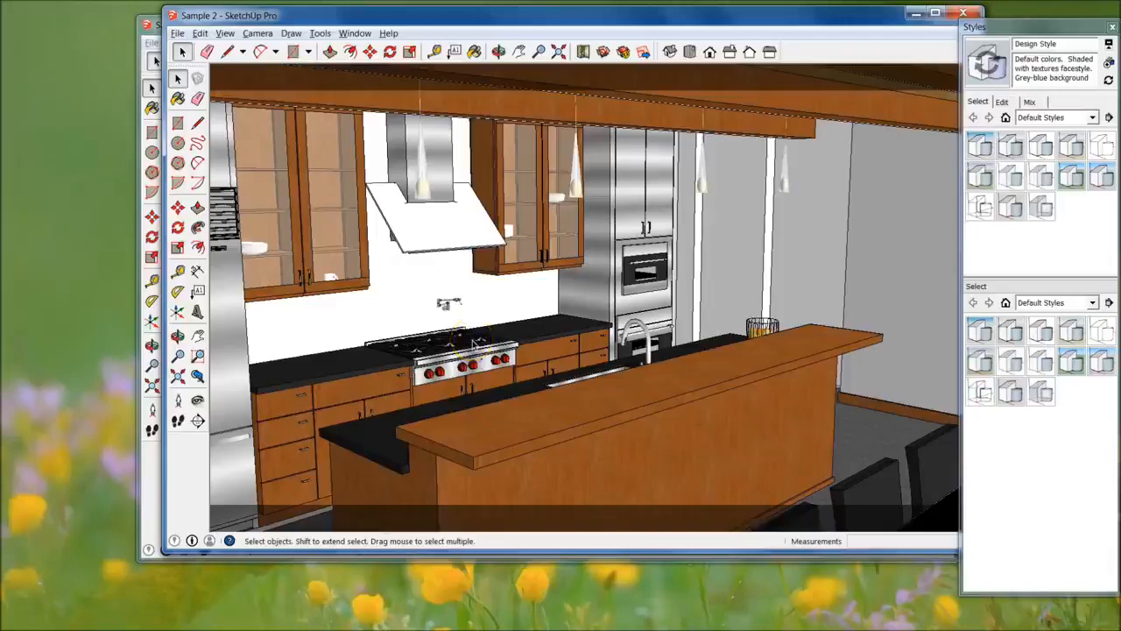
middle_drag(757, 375, 705, 366)
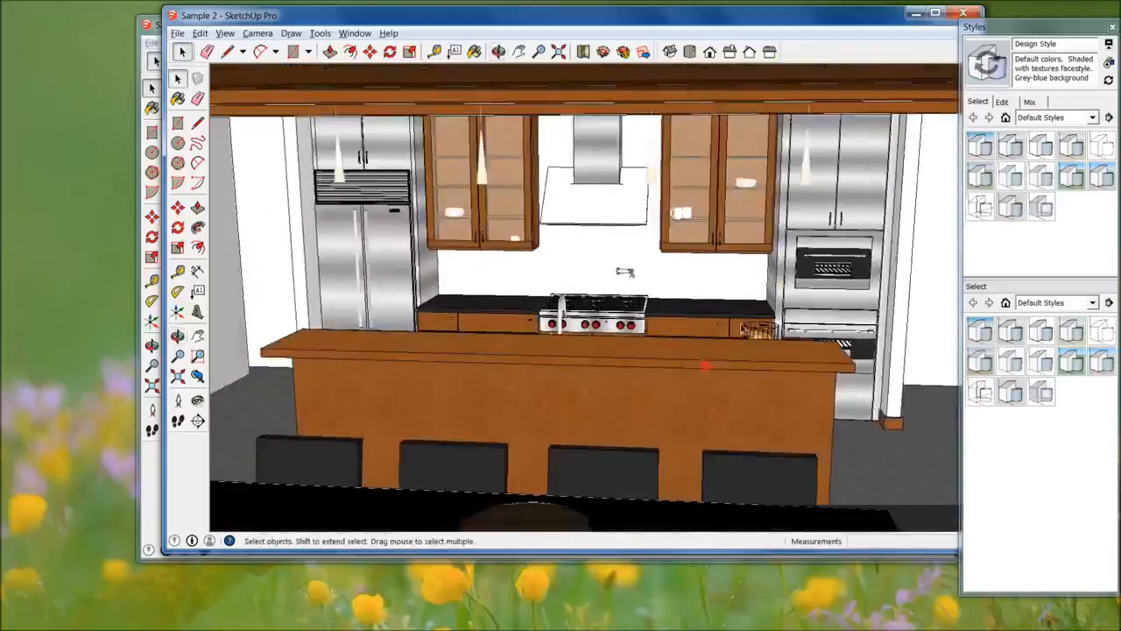
Step: Switch to the Sample 3 model and examine the pool, pergolas, covered patio and front facade of the house
key(alt+Tab)
click(502, 326)
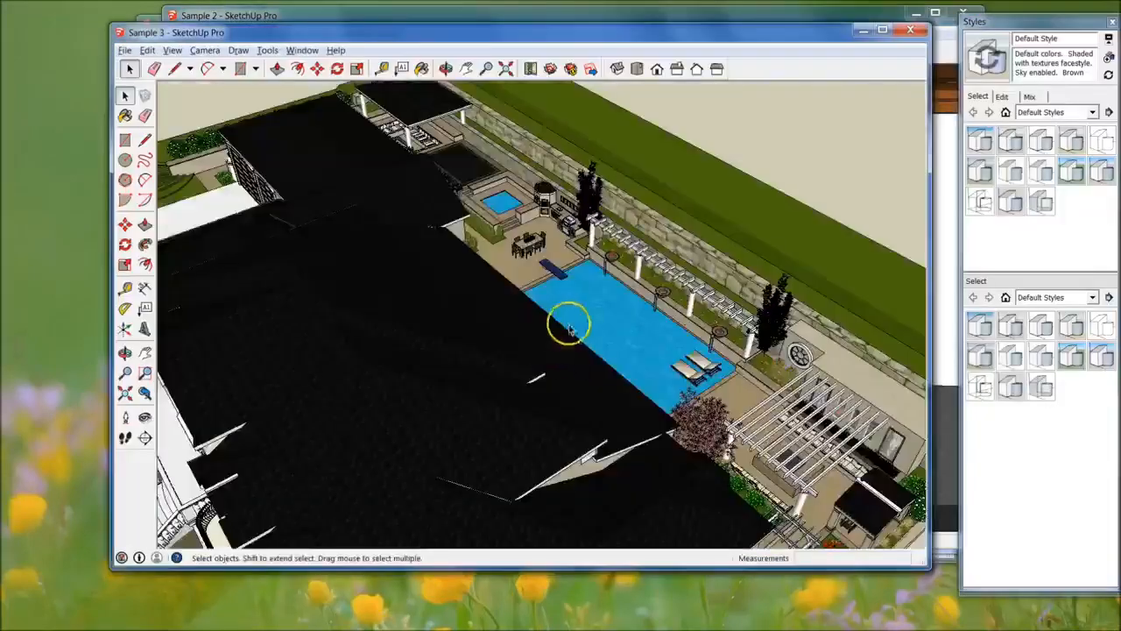
mouse_move(566, 320)
middle_down()
mouse_move(598, 338)
mouse_move(551, 289)
mouse_move(494, 258)
middle_up()
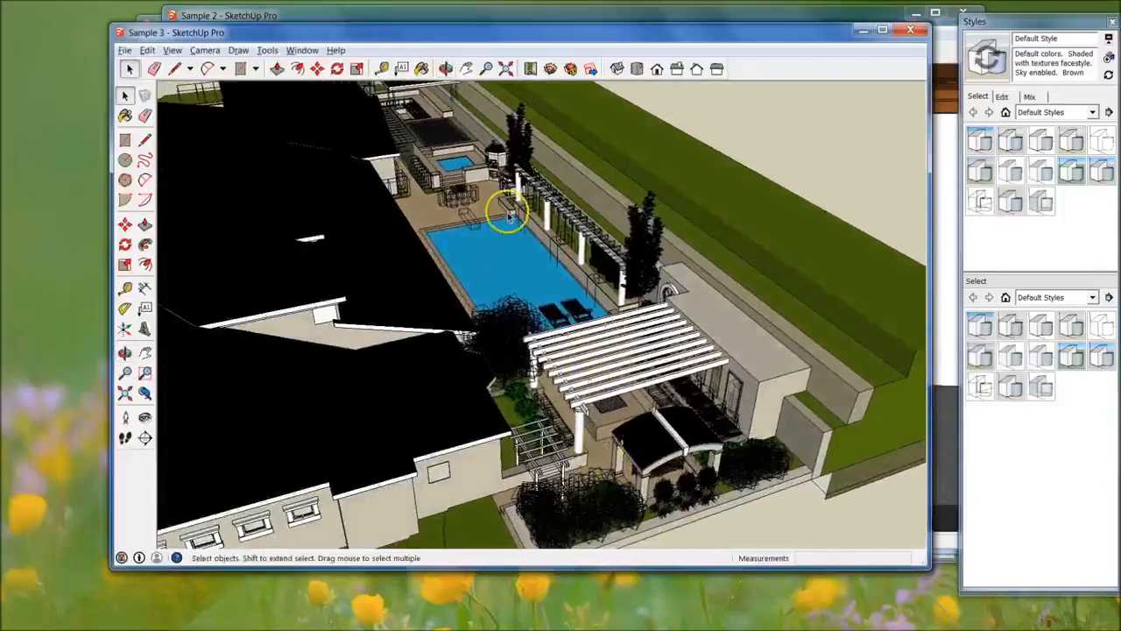
scroll(461, 185, up, 7)
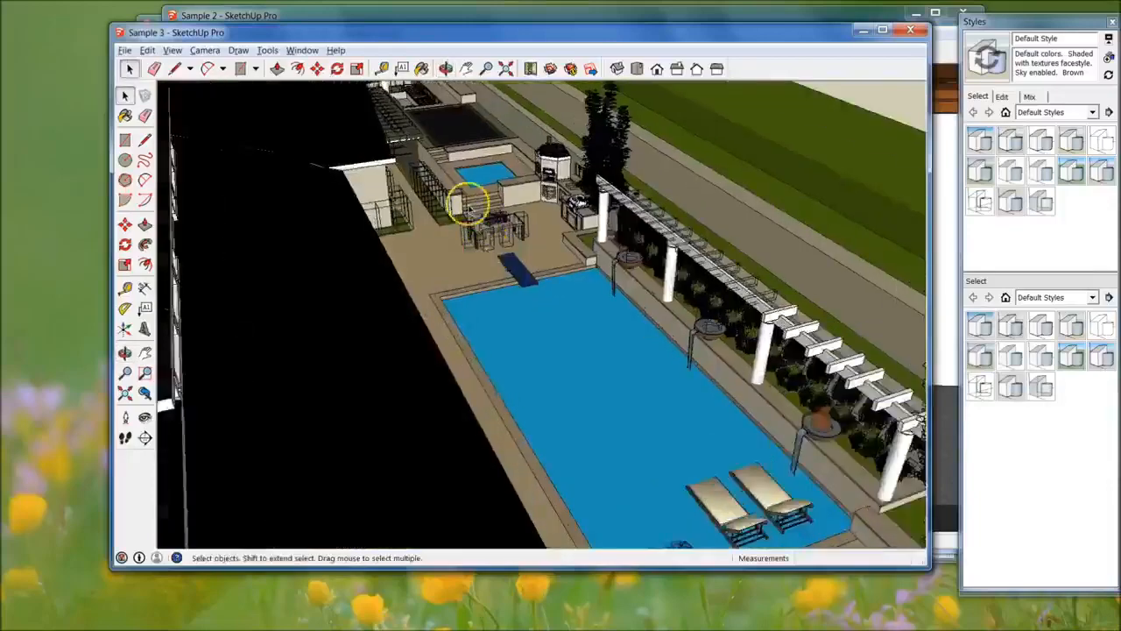
shift+middle_drag(498, 166, 642, 423)
middle_drag(749, 504, 489, 234)
mouse_move(556, 388)
middle_down()
mouse_move(786, 214)
mouse_move(791, 192)
mouse_move(814, 207)
mouse_move(818, 175)
mouse_move(809, 259)
middle_up()
scroll(723, 168, up, 5)
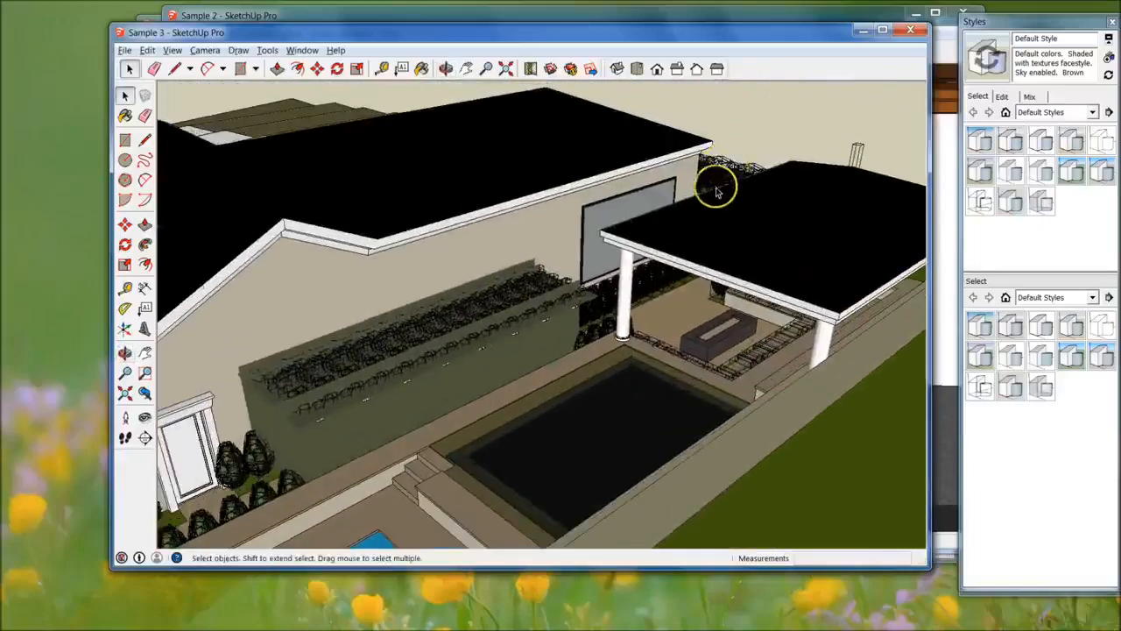
middle_drag(706, 318, 810, 219)
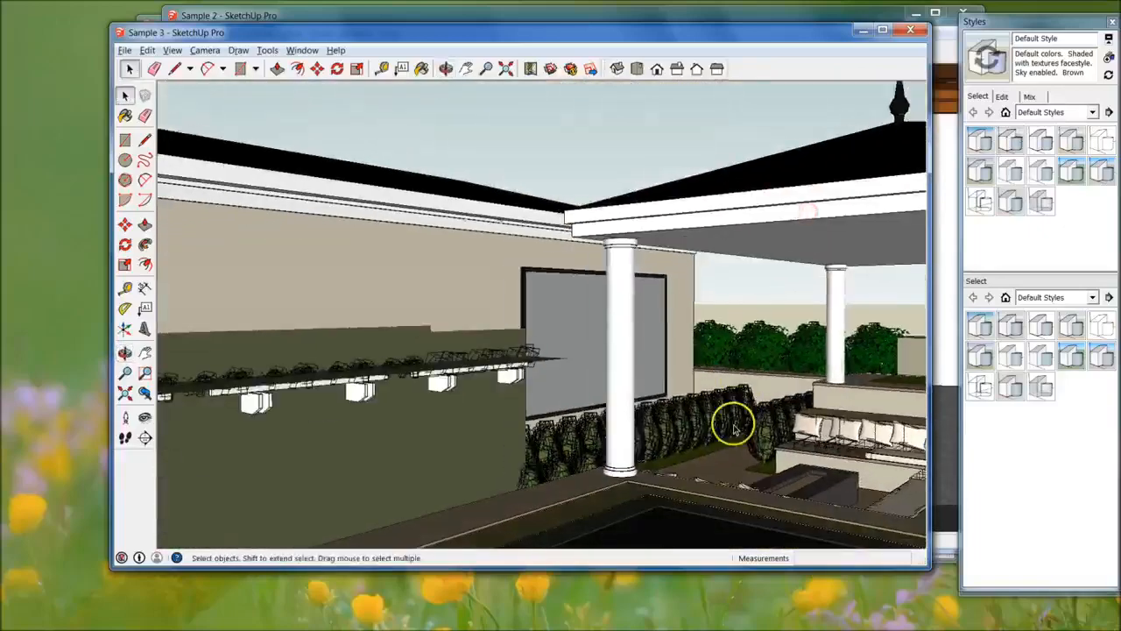
middle_drag(506, 228, 601, 385)
middle_drag(742, 216, 768, 266)
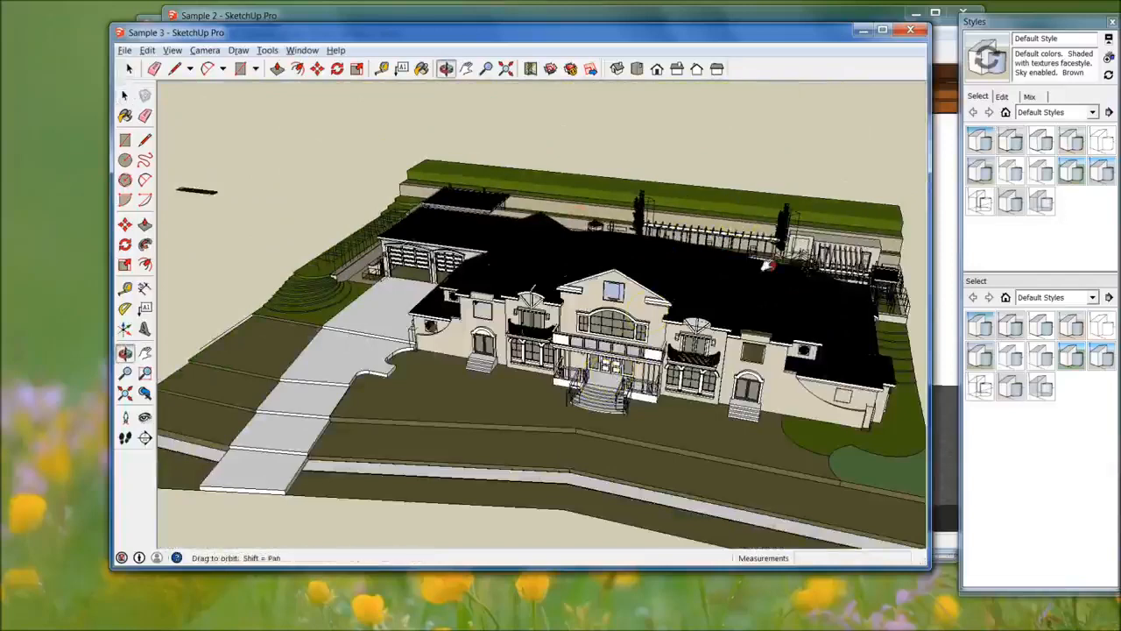
Step: Close the Sample 3, Sample 2 and Sample 4 models
click(913, 30)
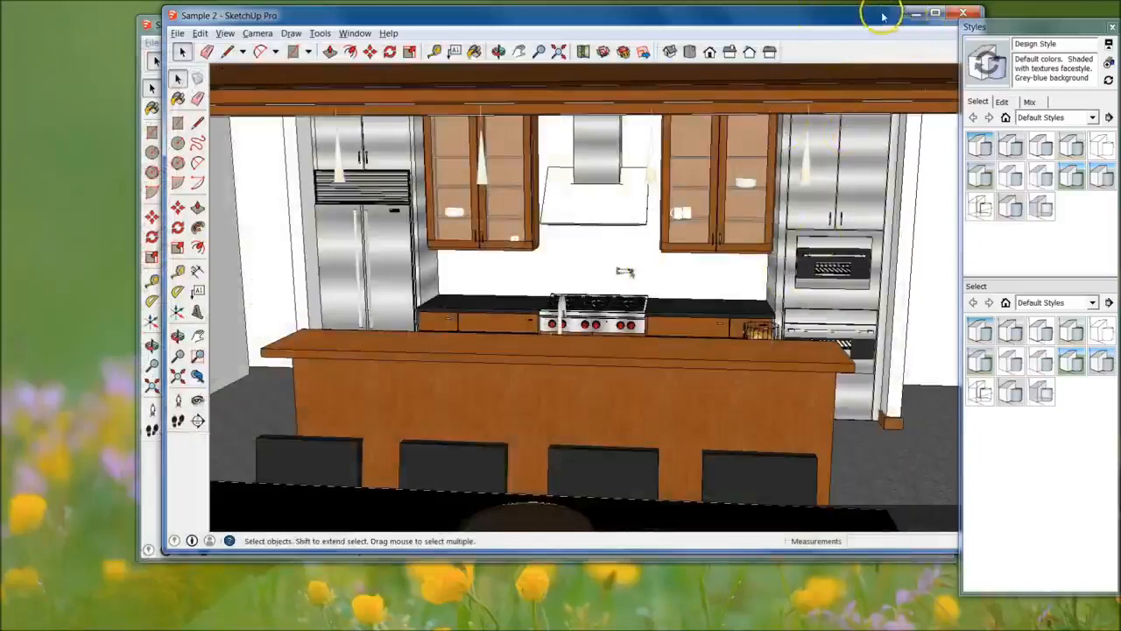
drag(883, 16, 848, 19)
click(928, 16)
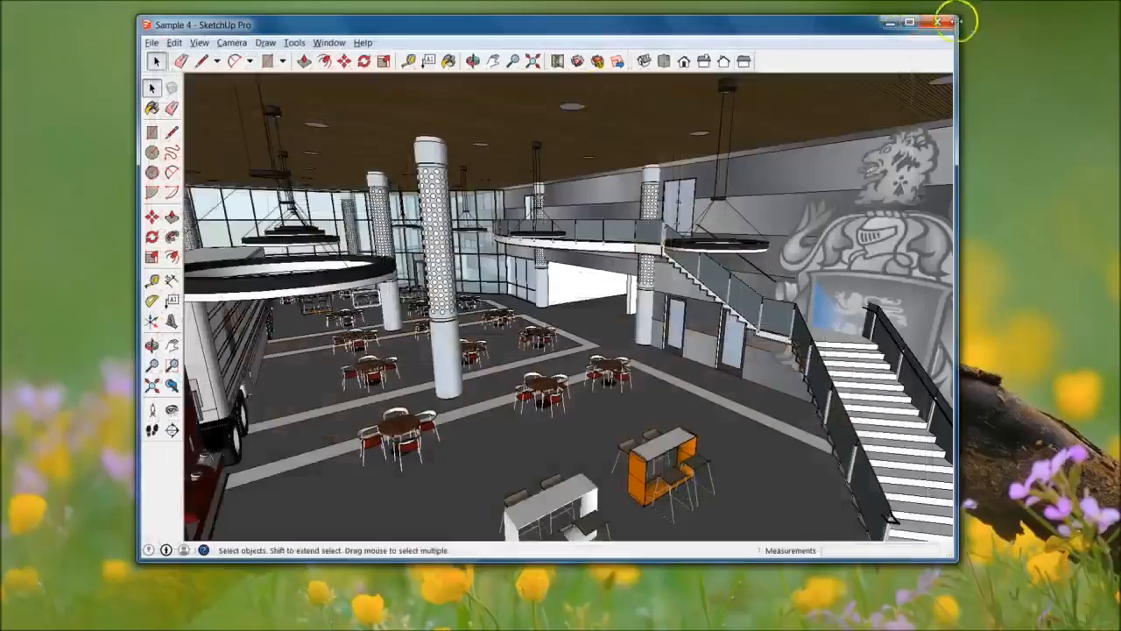
click(942, 24)
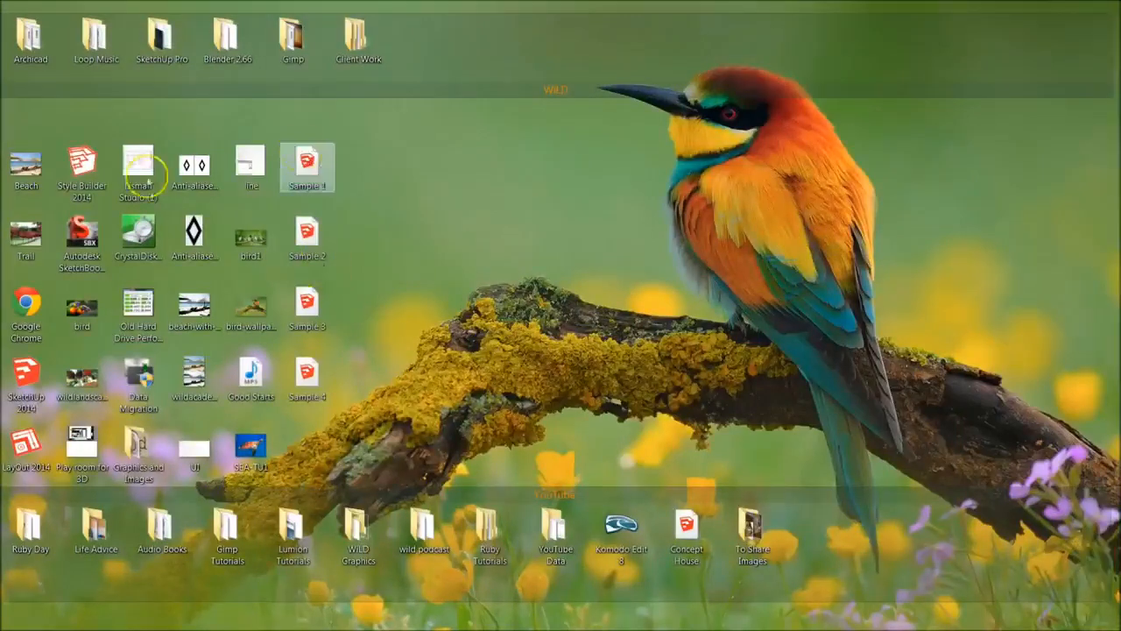
Step: Launch SketchUp 2014 and start a new model with the Simple Template - Feet and Inches
double_click(28, 373)
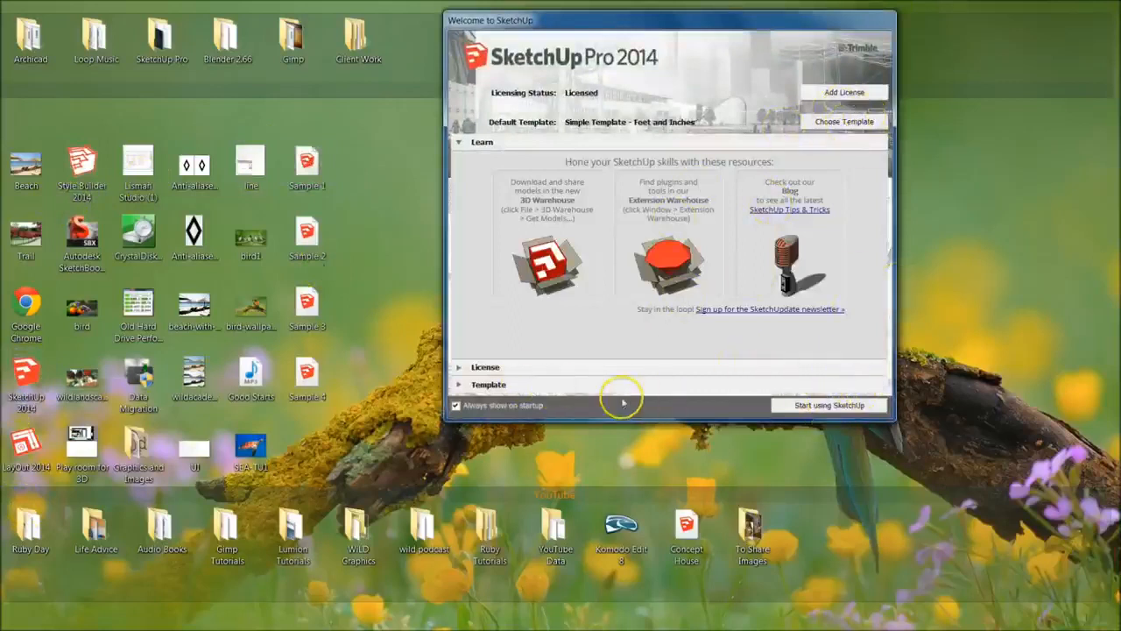
click(464, 383)
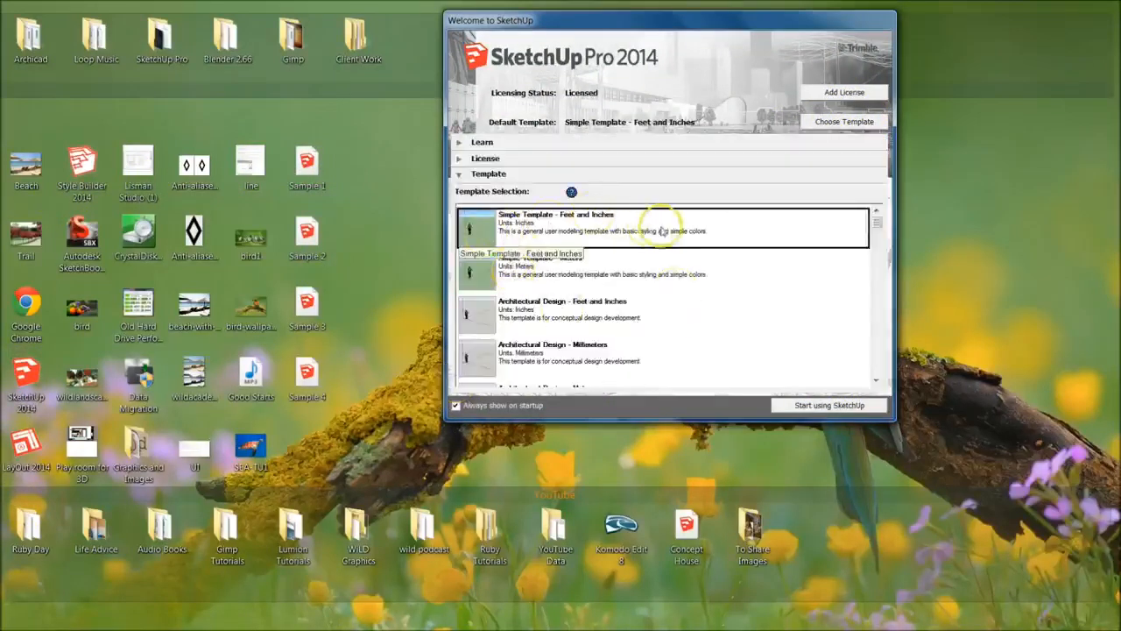
click(836, 412)
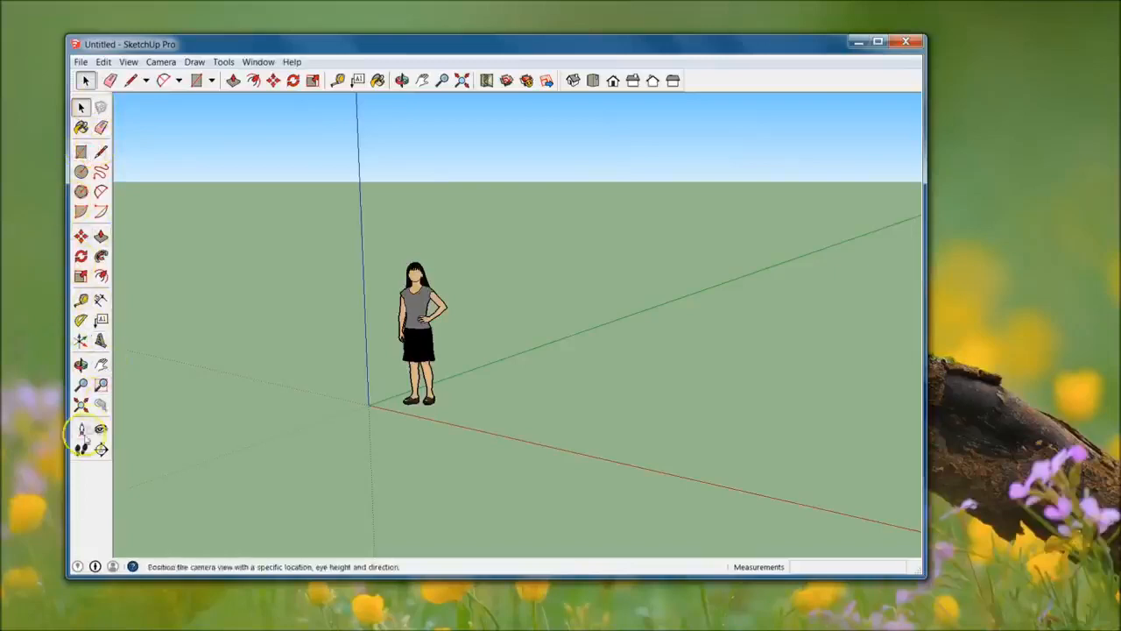
Step: Review the list of available toolbars, checking the Getting Started, Large Tool Set and Views entries
click(129, 62)
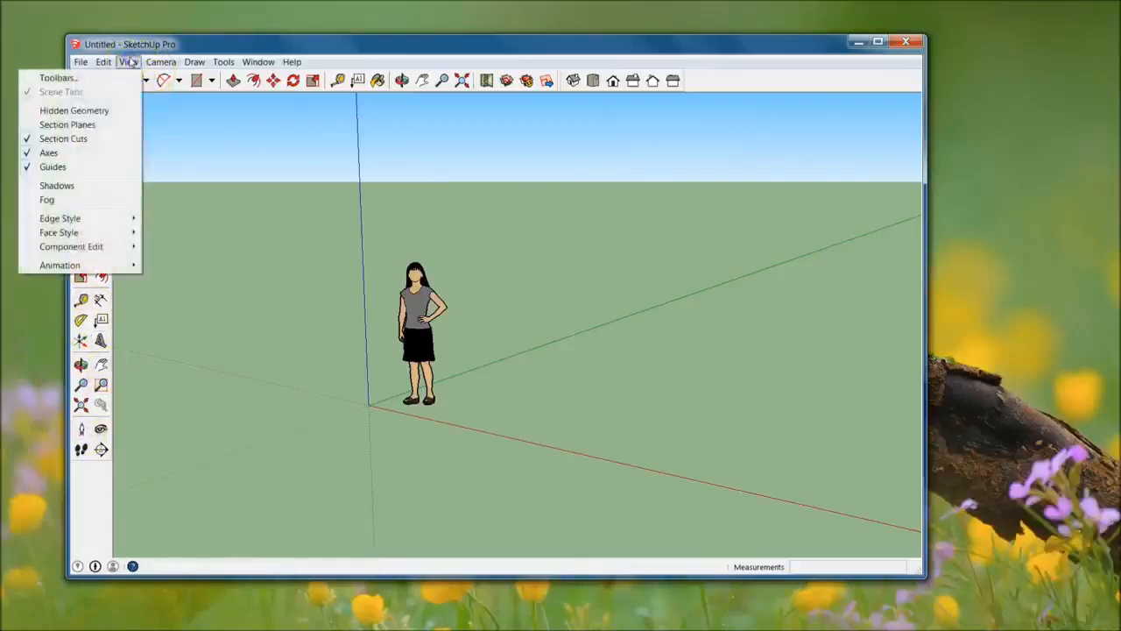
click(112, 81)
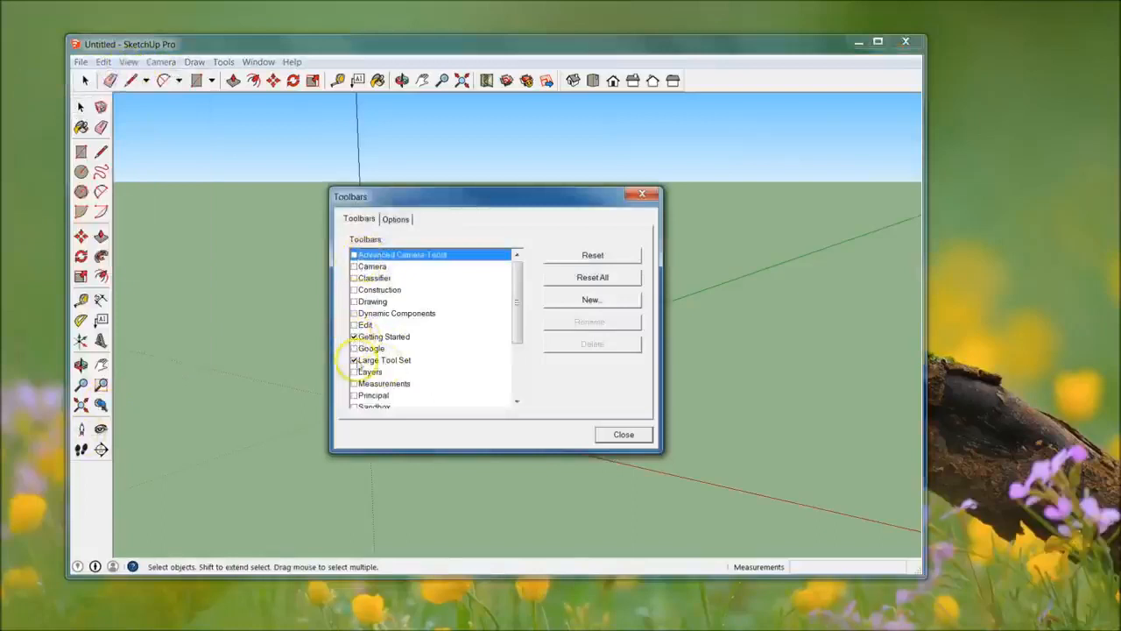
drag(515, 278, 520, 360)
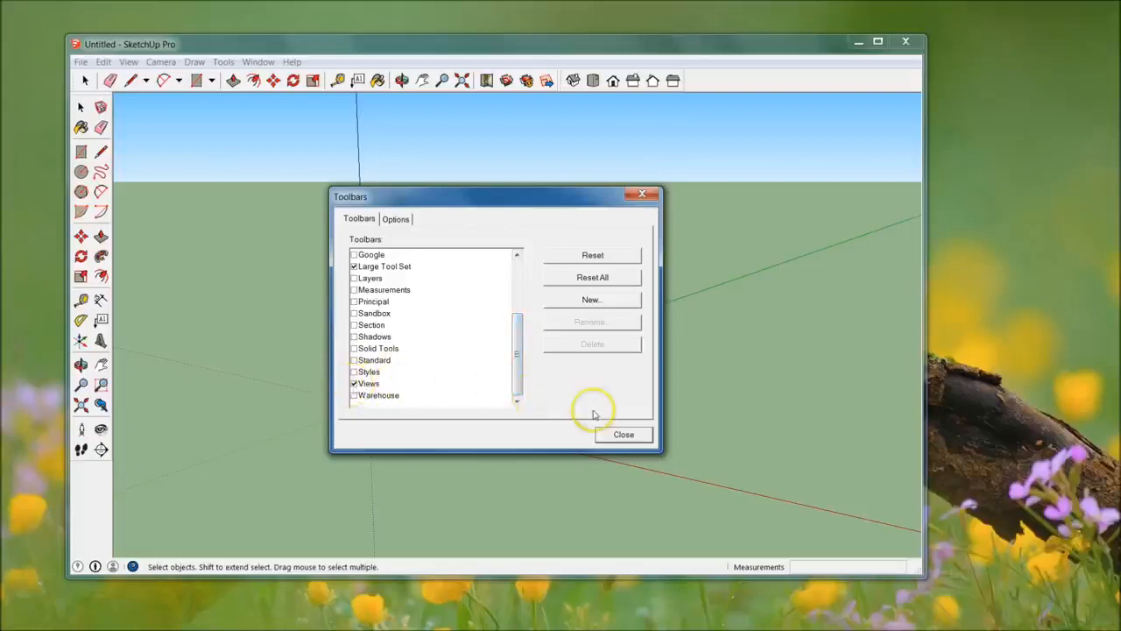
click(633, 435)
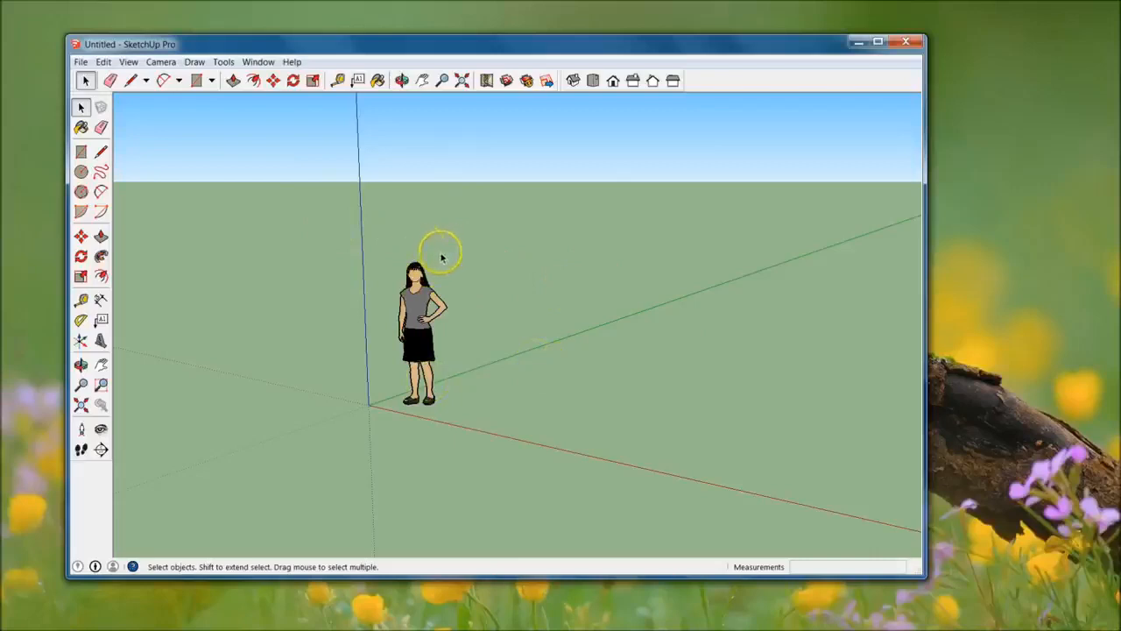
Step: Orbit and pan around the standing figure and the axes to view the empty model from different angles
key(o)
drag(485, 245, 374, 350)
key(space)
middle_drag(720, 326, 813, 312)
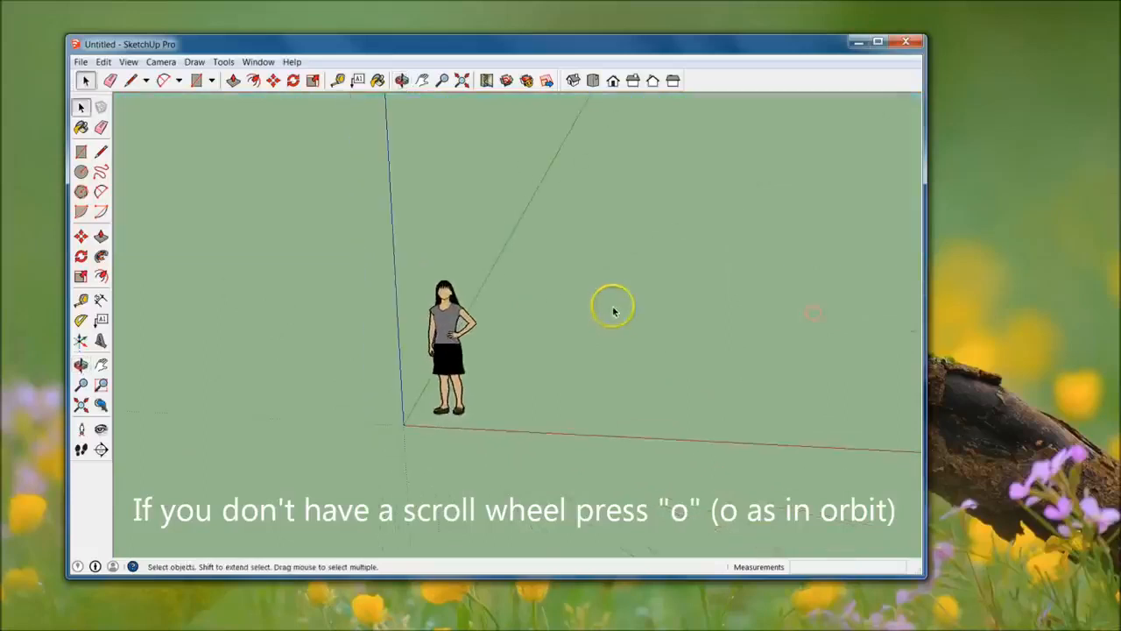
key(o)
drag(343, 258, 727, 344)
key(space)
click(728, 344)
middle_drag(777, 346, 517, 329)
middle_drag(715, 225, 628, 265)
drag(629, 264, 804, 229)
middle_drag(805, 229, 826, 246)
shift+middle_drag(776, 295, 682, 315)
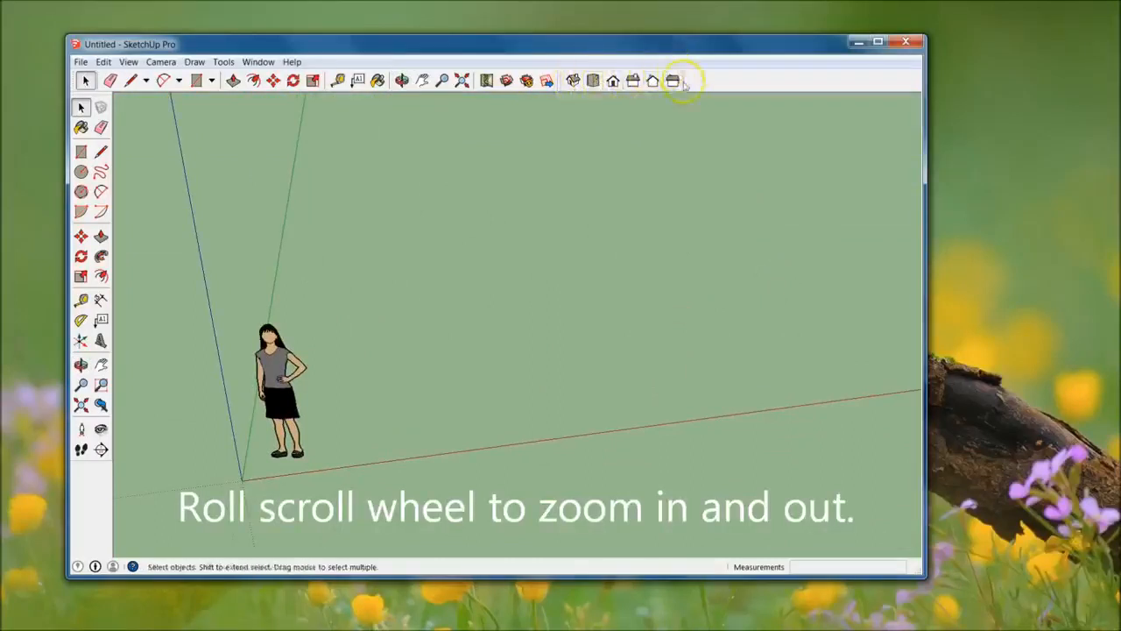
Step: View the model from the standard Top and Front views
click(594, 82)
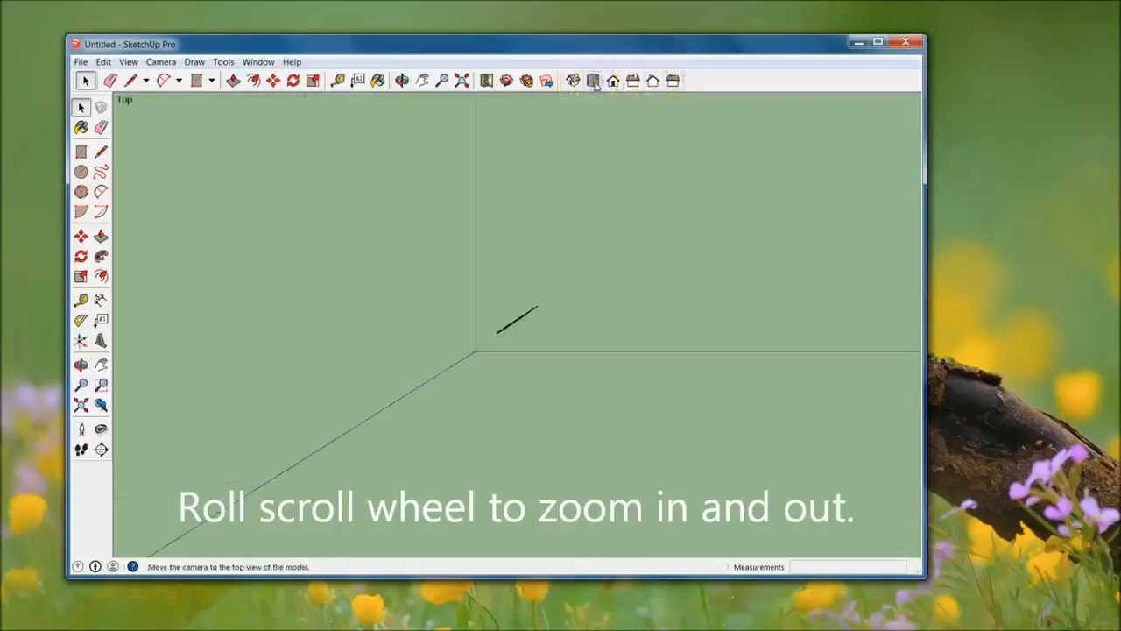
click(614, 80)
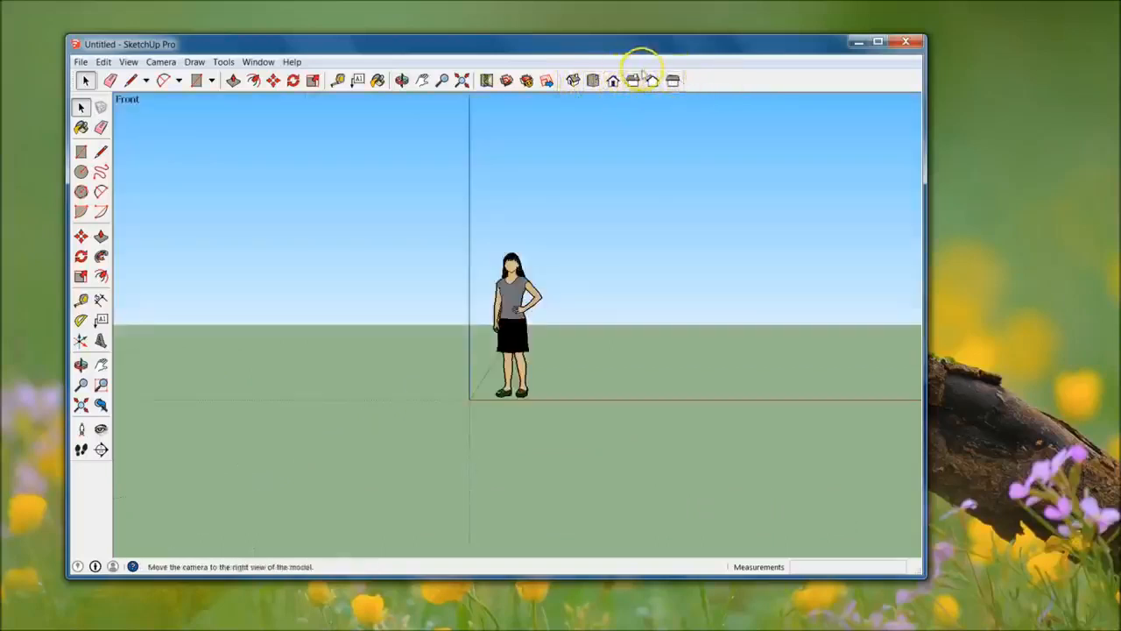
Step: Draw a freehand line parallel to the red axis on the ground beside the standing figure
middle_drag(663, 381, 385, 496)
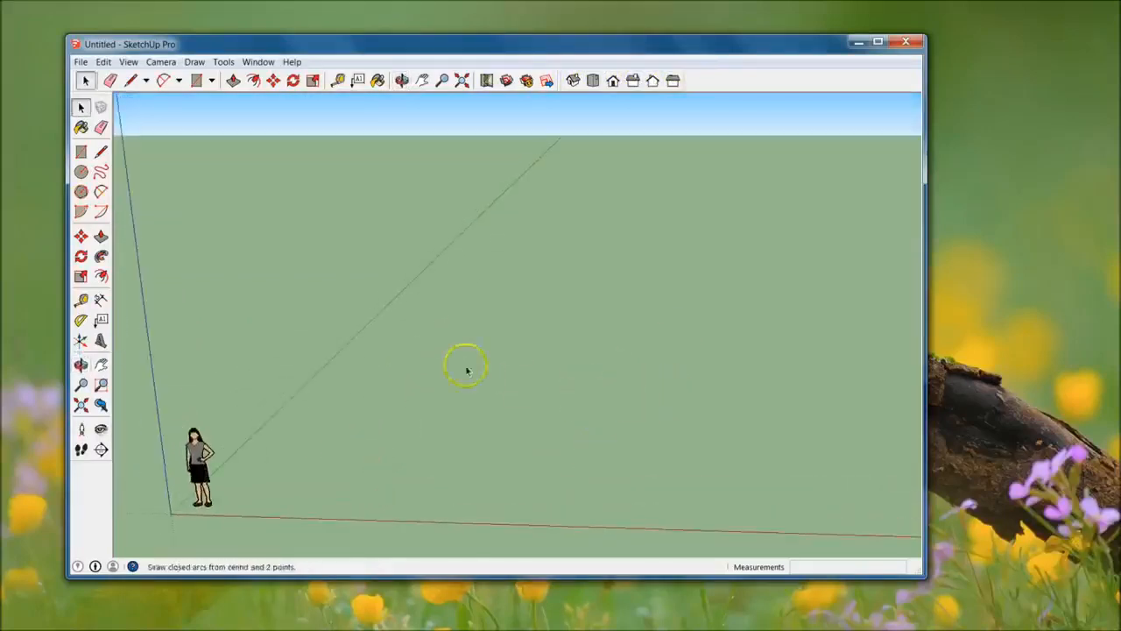
click(101, 153)
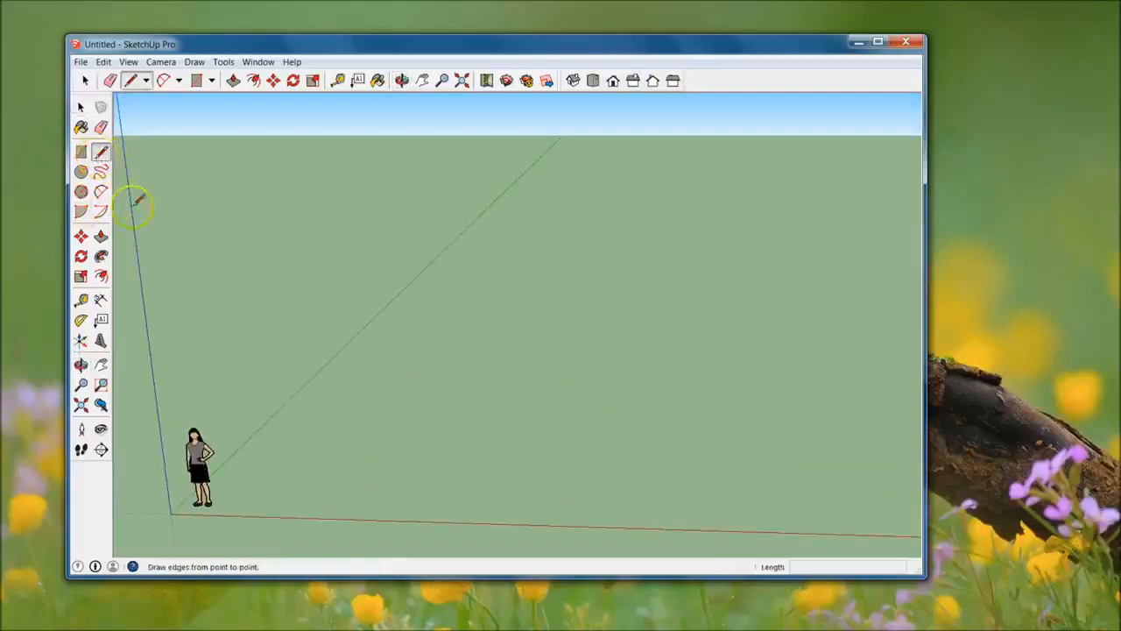
click(474, 451)
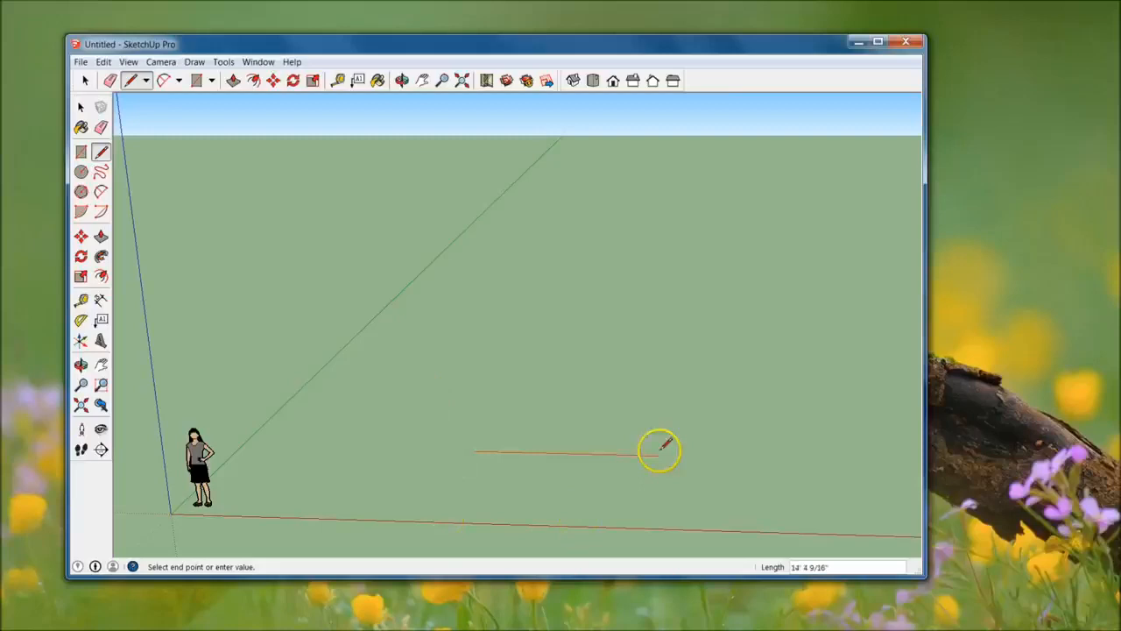
middle_drag(658, 451, 675, 460)
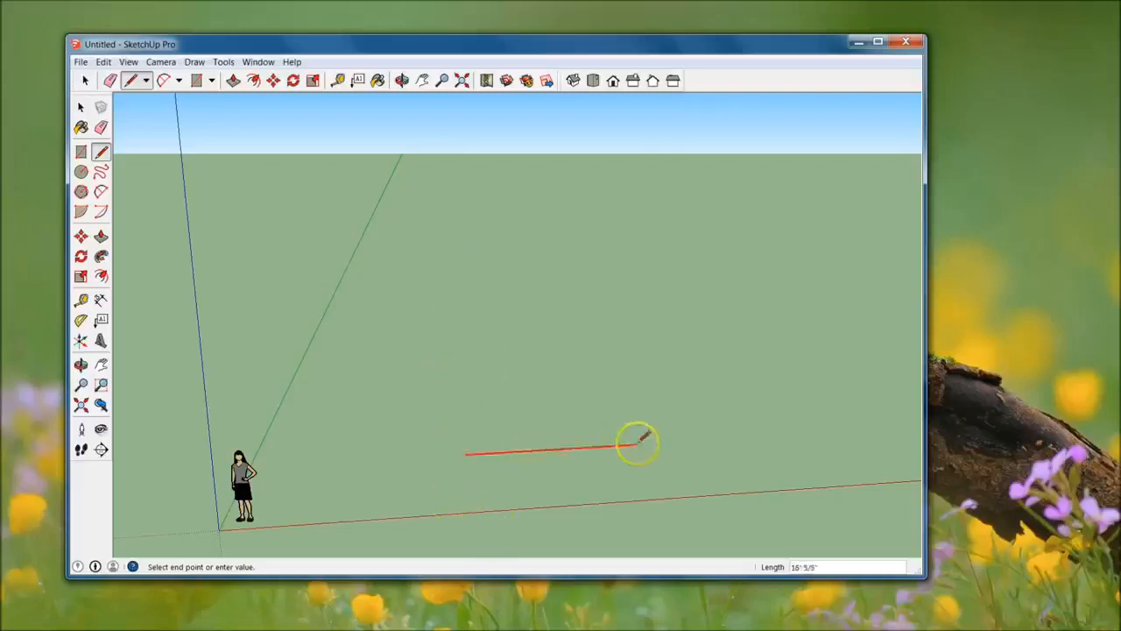
click(779, 435)
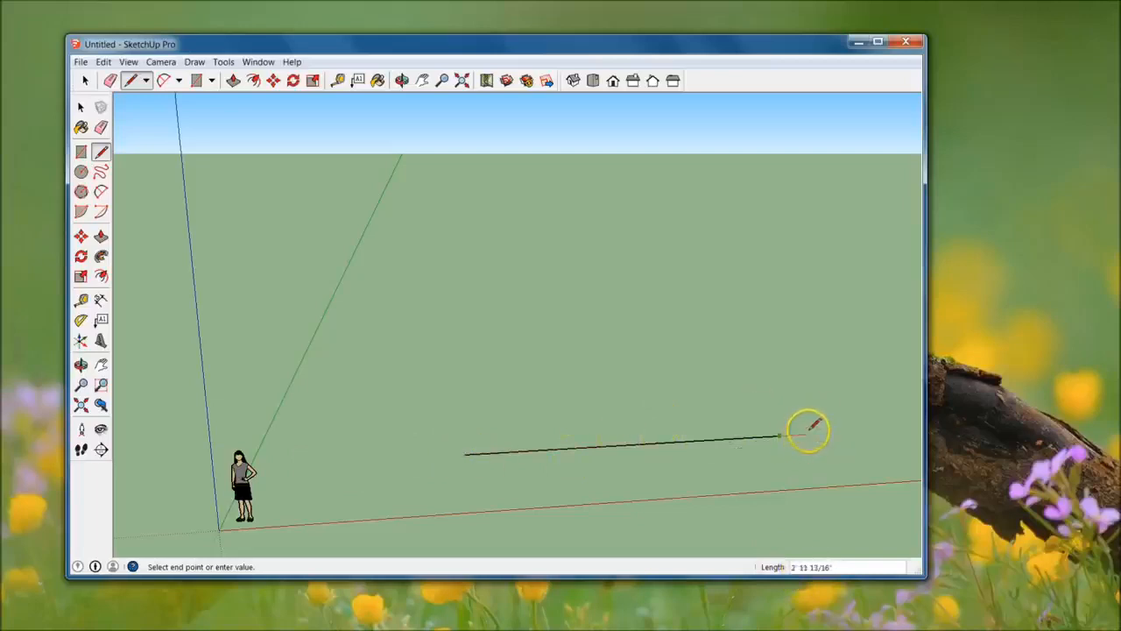
key(Escape)
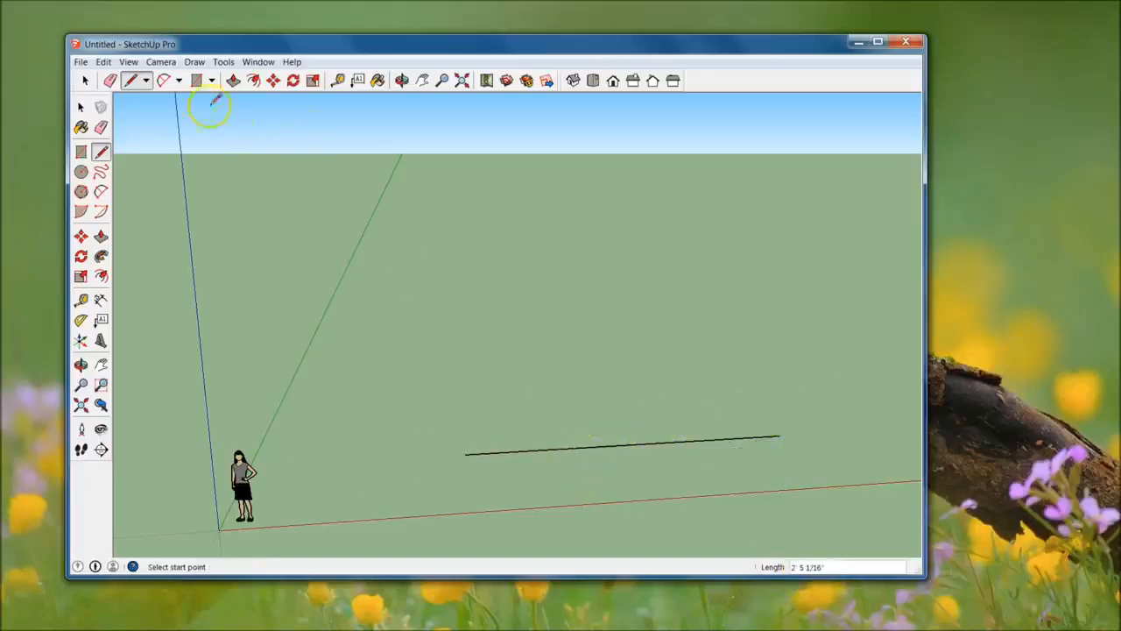
Step: Try a shorter line behind the first one and undo the lines drawn so far
click(105, 63)
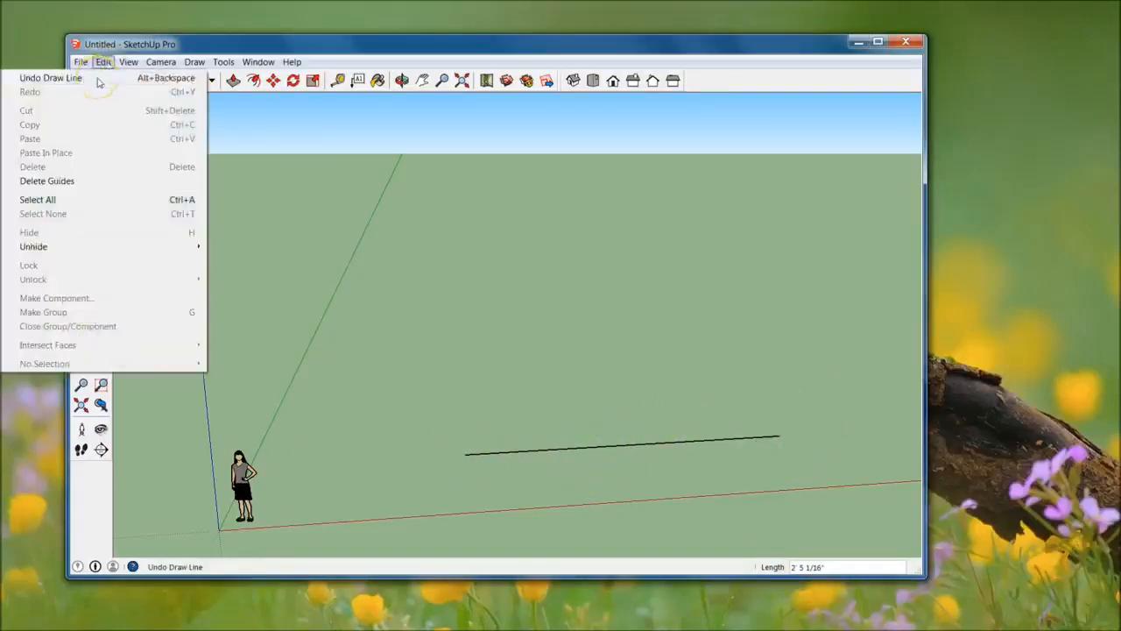
click(165, 80)
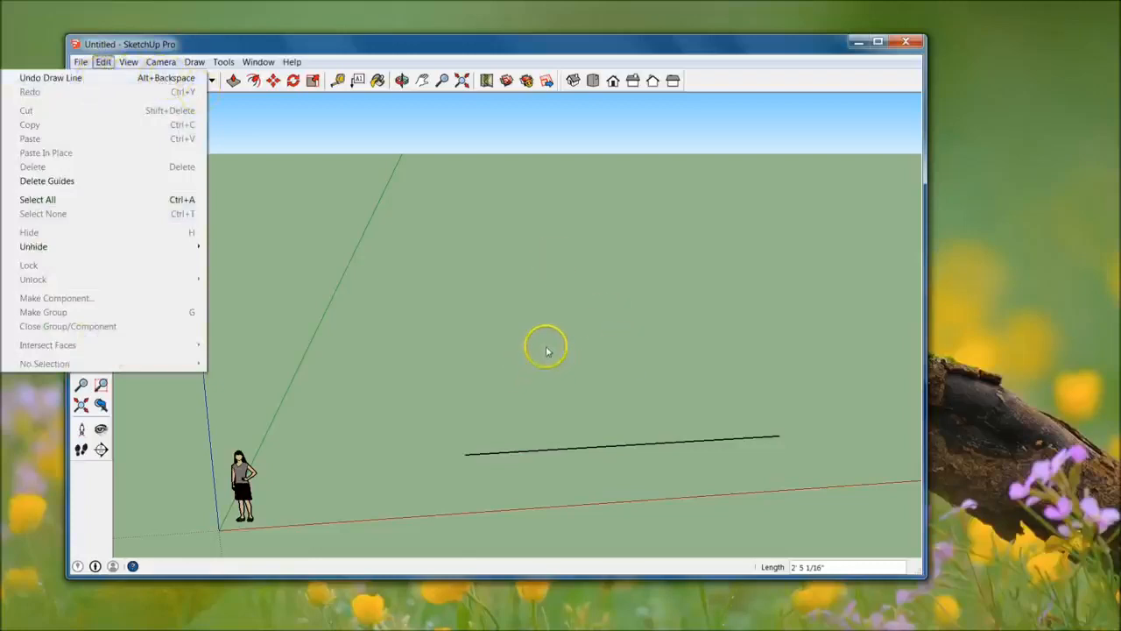
click(613, 384)
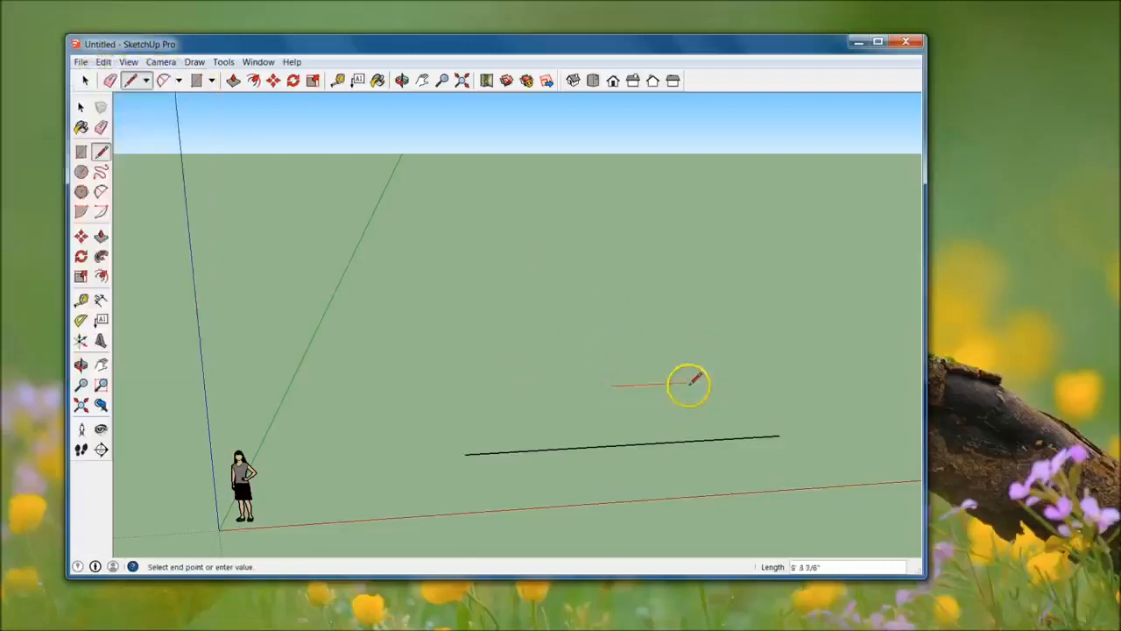
key(Escape)
click(607, 381)
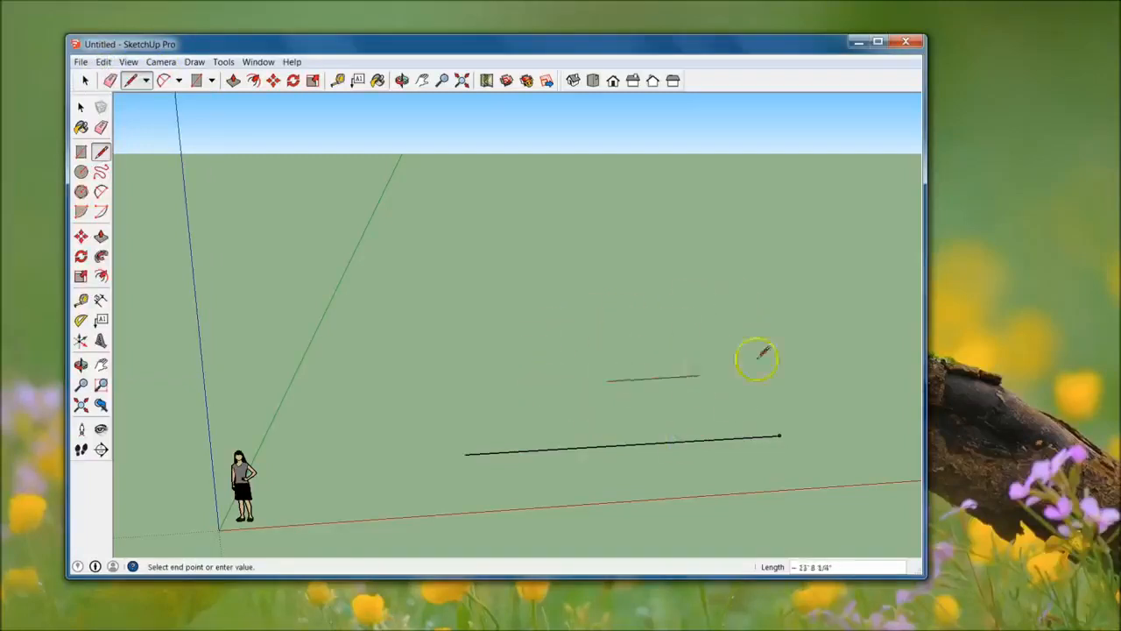
key(Escape)
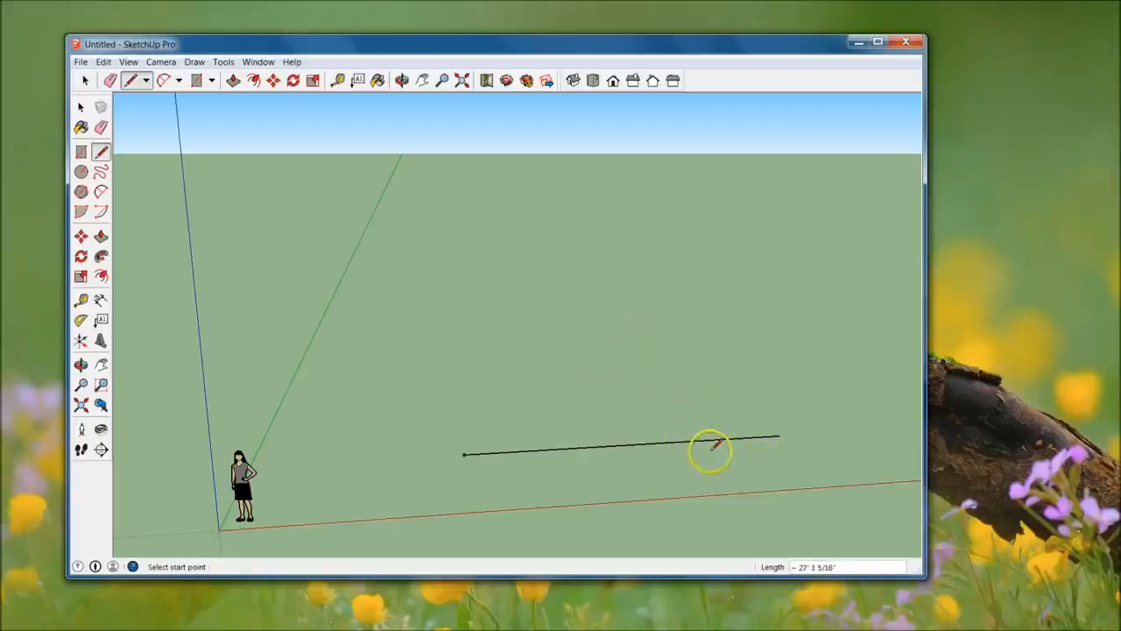
key(ctrl+z)
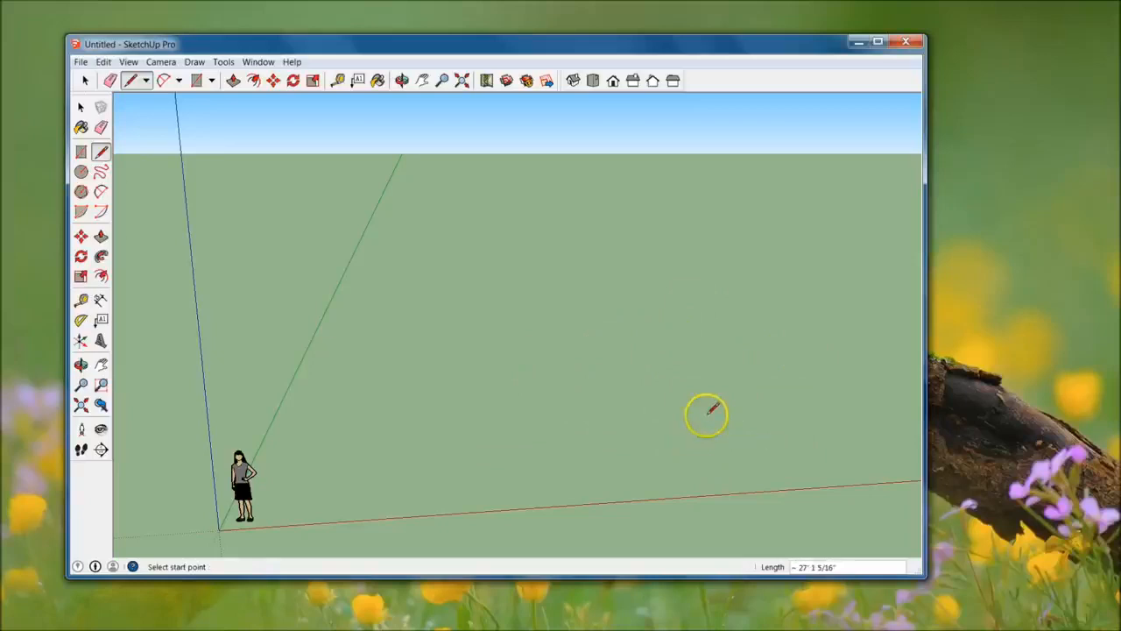
Step: Draw a 30' line parallel to the red axis and continue from its end with two more sides of a four-sided outline
click(487, 458)
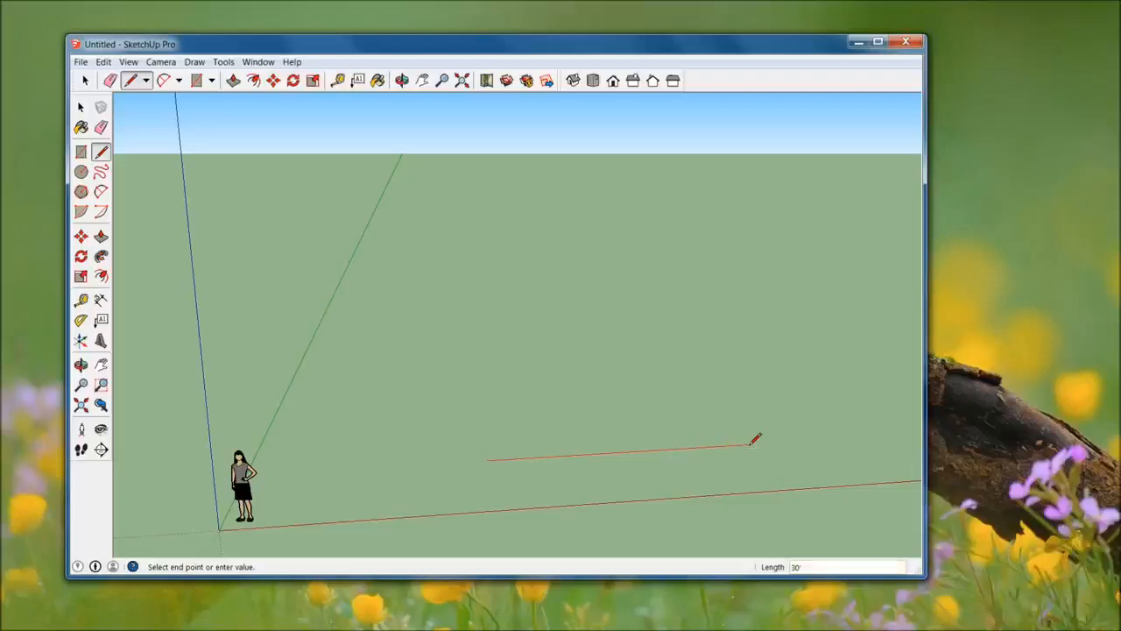
key(Return)
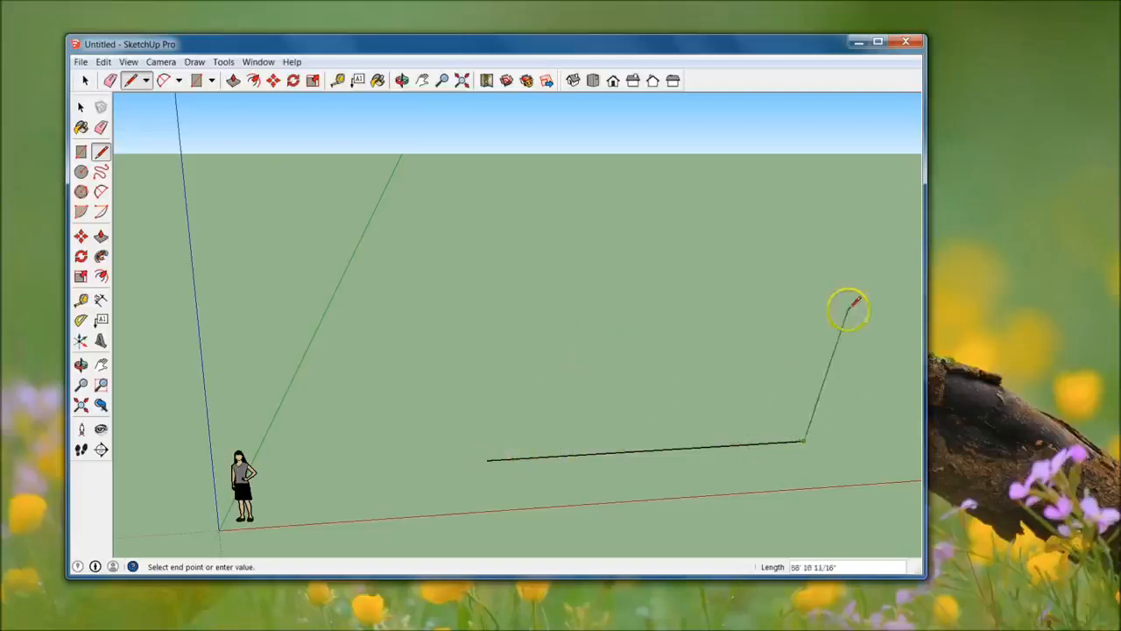
middle_drag(806, 418, 642, 256)
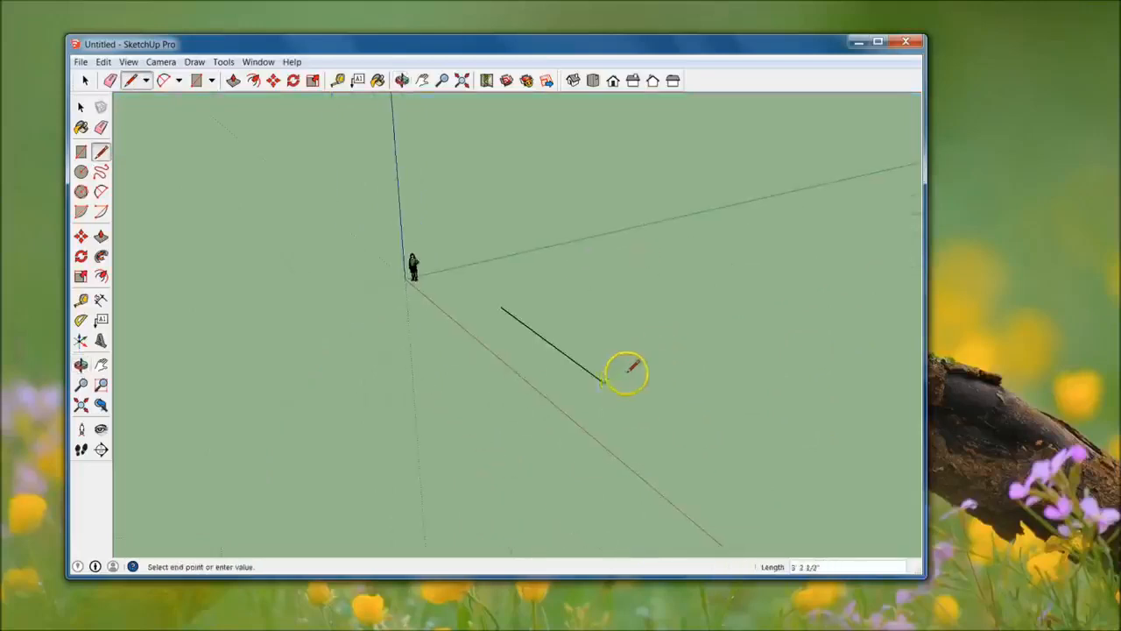
middle_drag(626, 370, 671, 356)
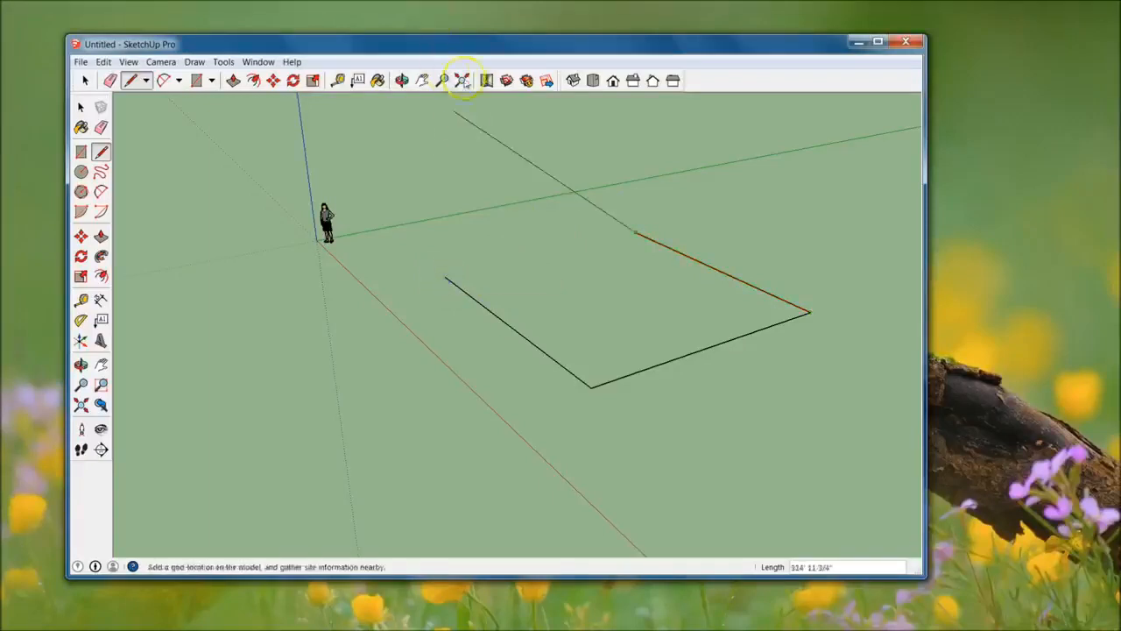
Step: Maximize the window and close the four-sided outline with a line from its open end back to the starting point
drag(453, 39, 458, 2)
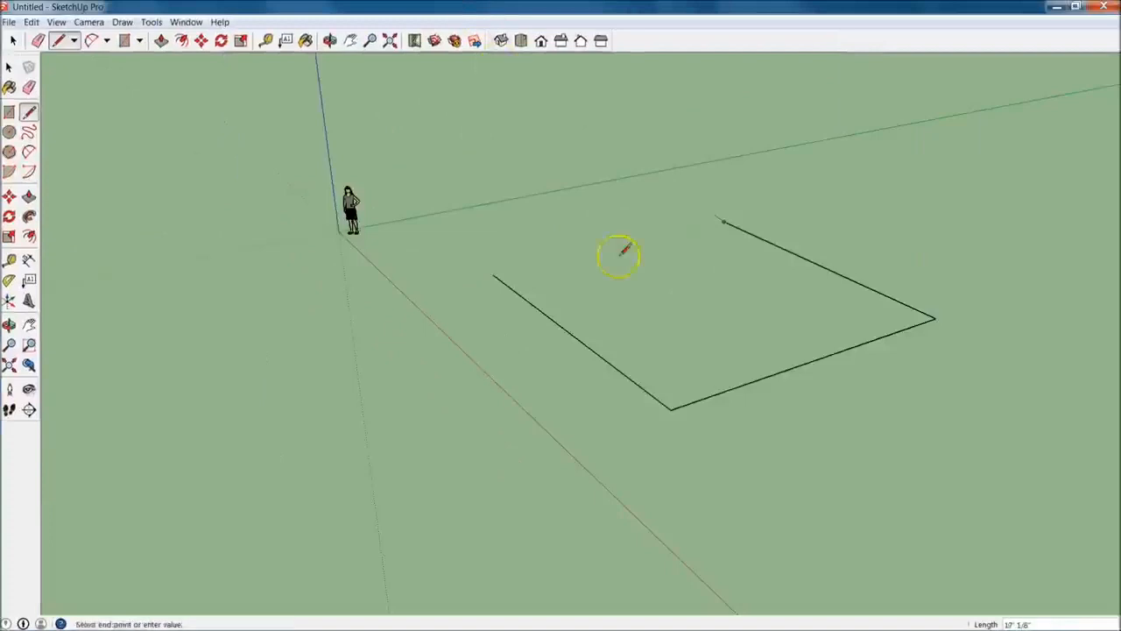
key(Escape)
click(725, 222)
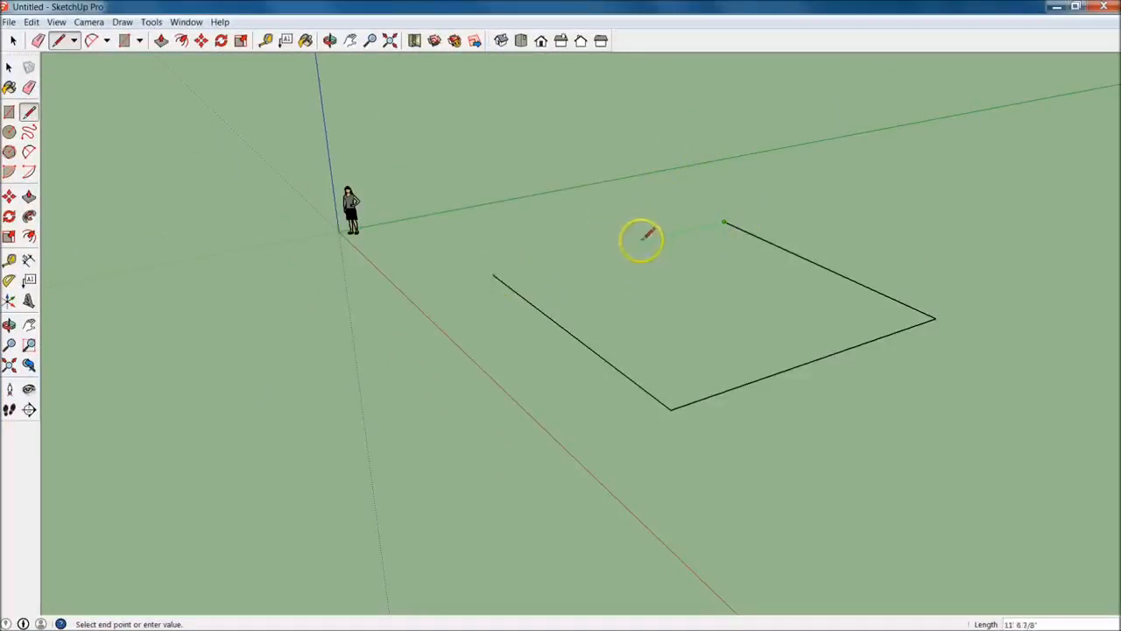
click(496, 275)
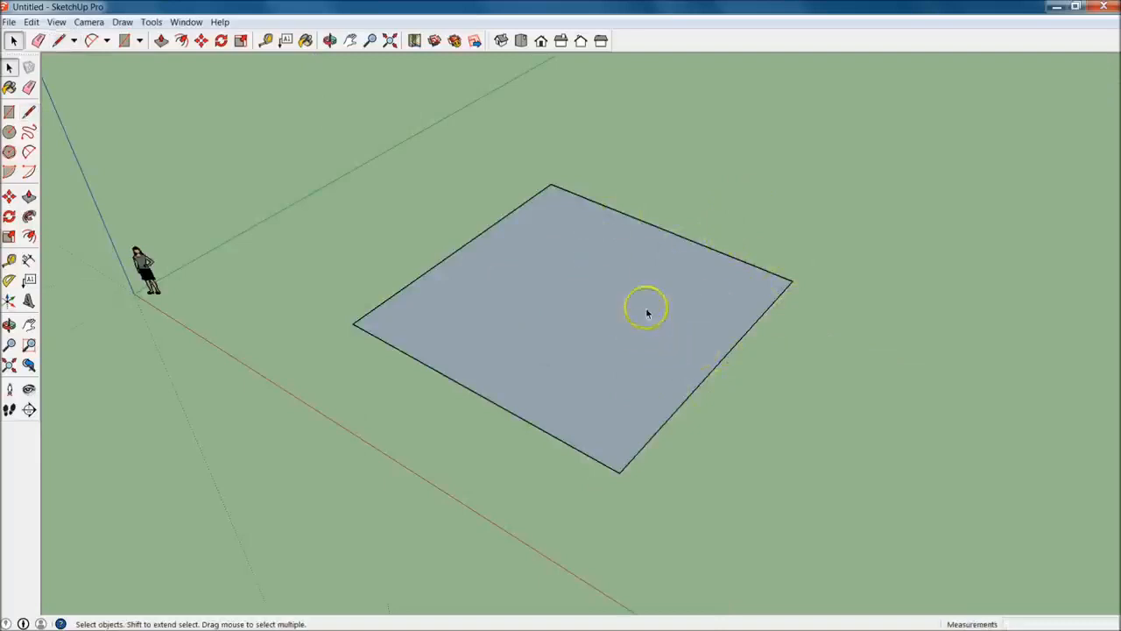
Step: Push/Pull the flat face upward into a box 10' high
middle_drag(646, 358, 632, 267)
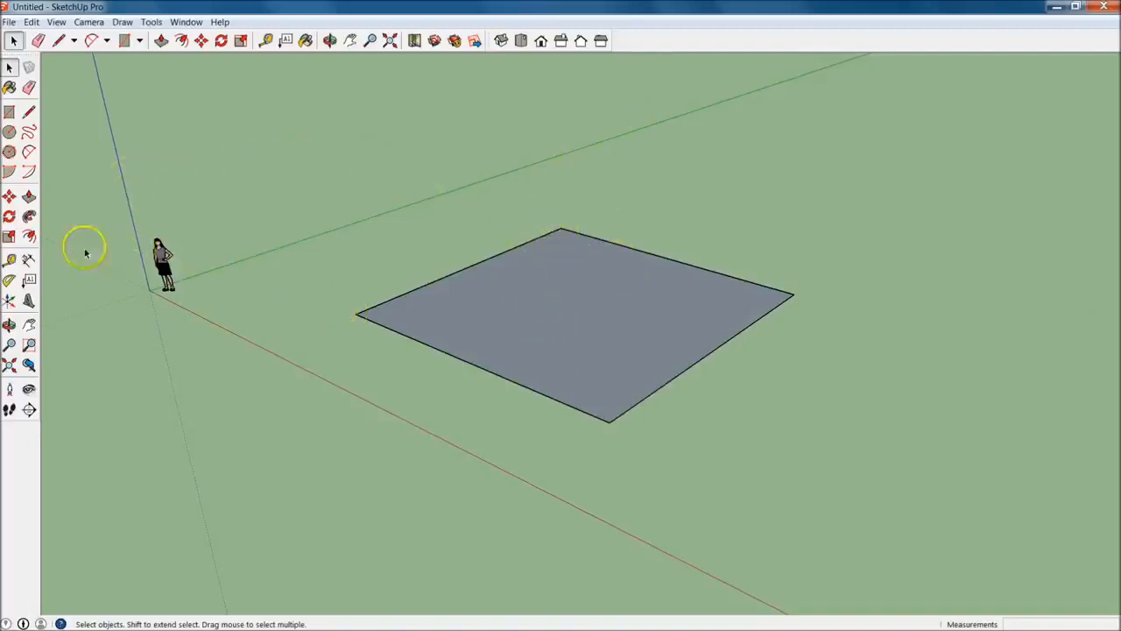
click(29, 197)
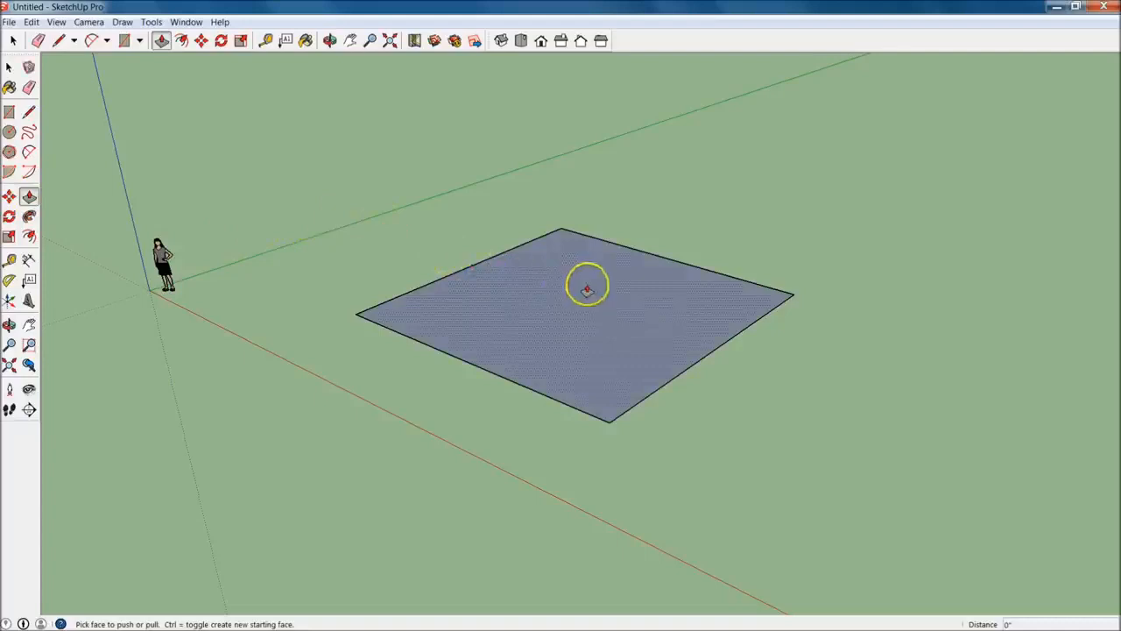
drag(581, 305, 587, 107)
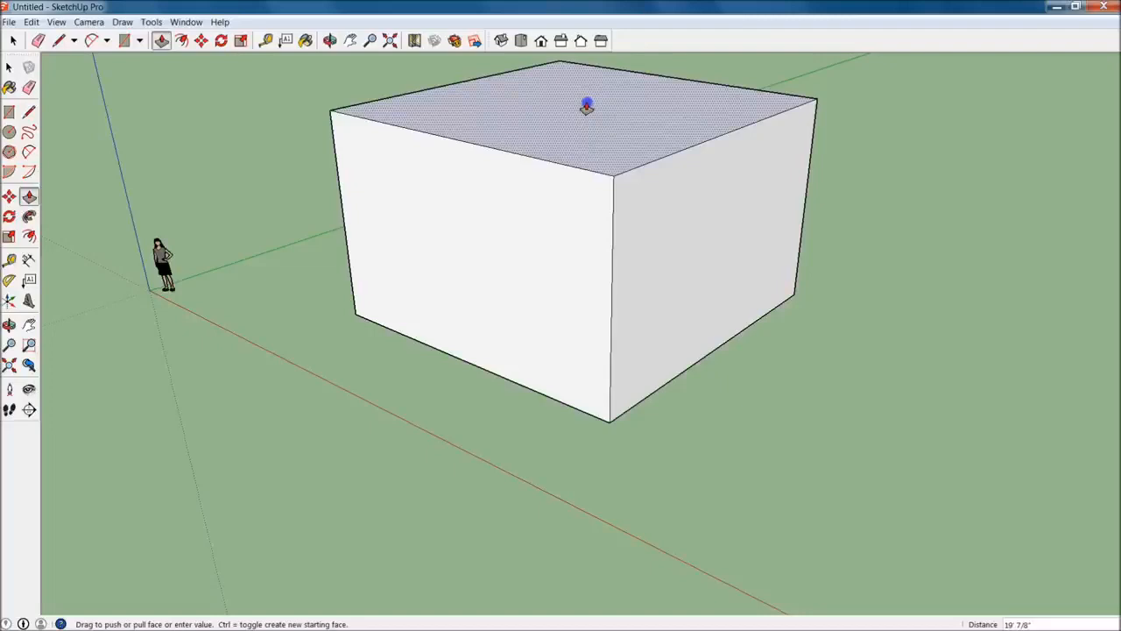
click(586, 107)
click(621, 99)
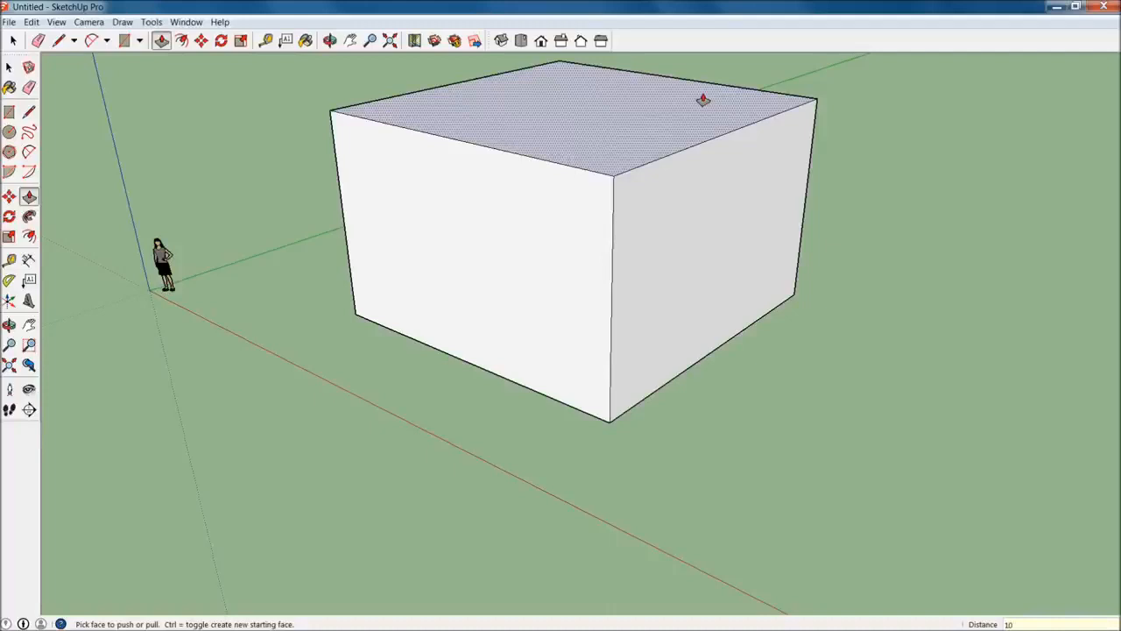
click(703, 99)
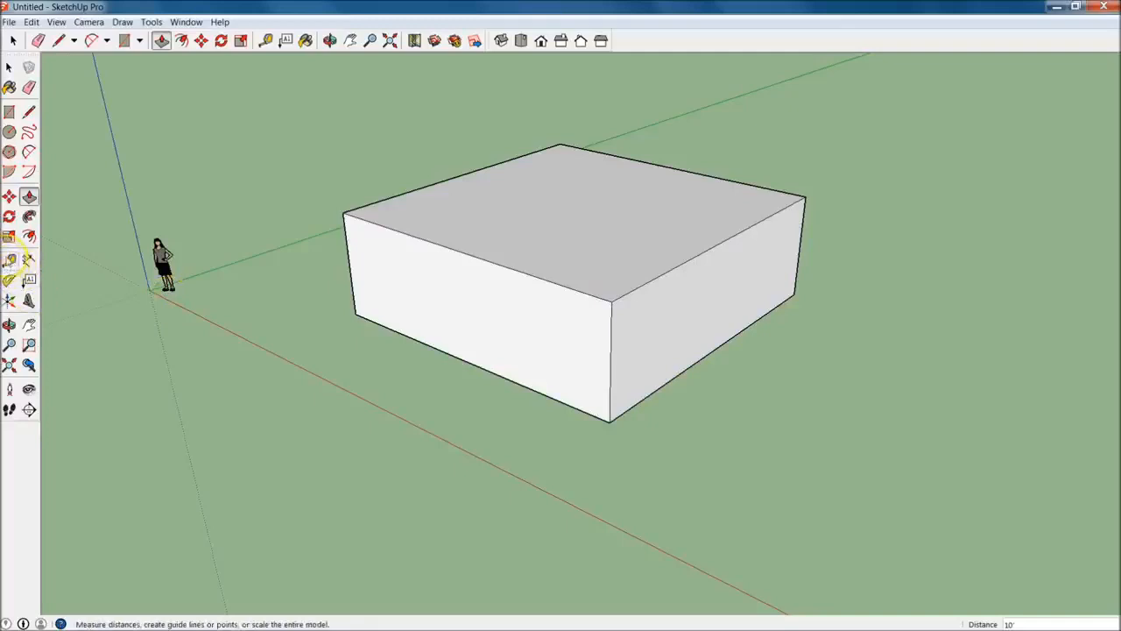
Step: Try to place a guide line 10' above the bottom edge of the box's side face with the Tape Measure
click(11, 259)
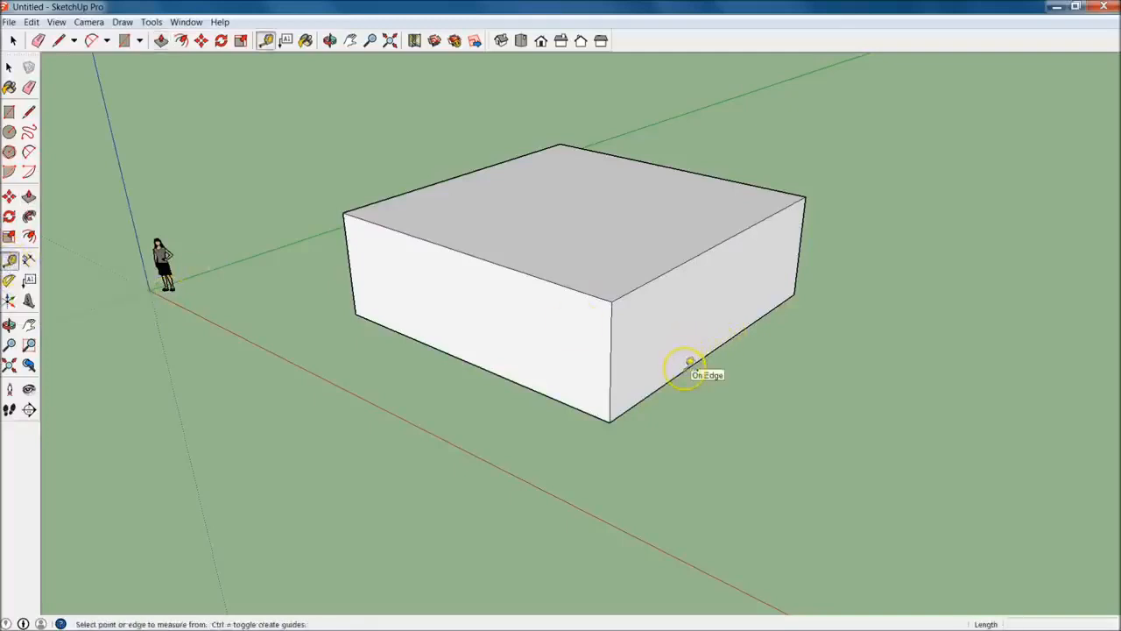
click(686, 365)
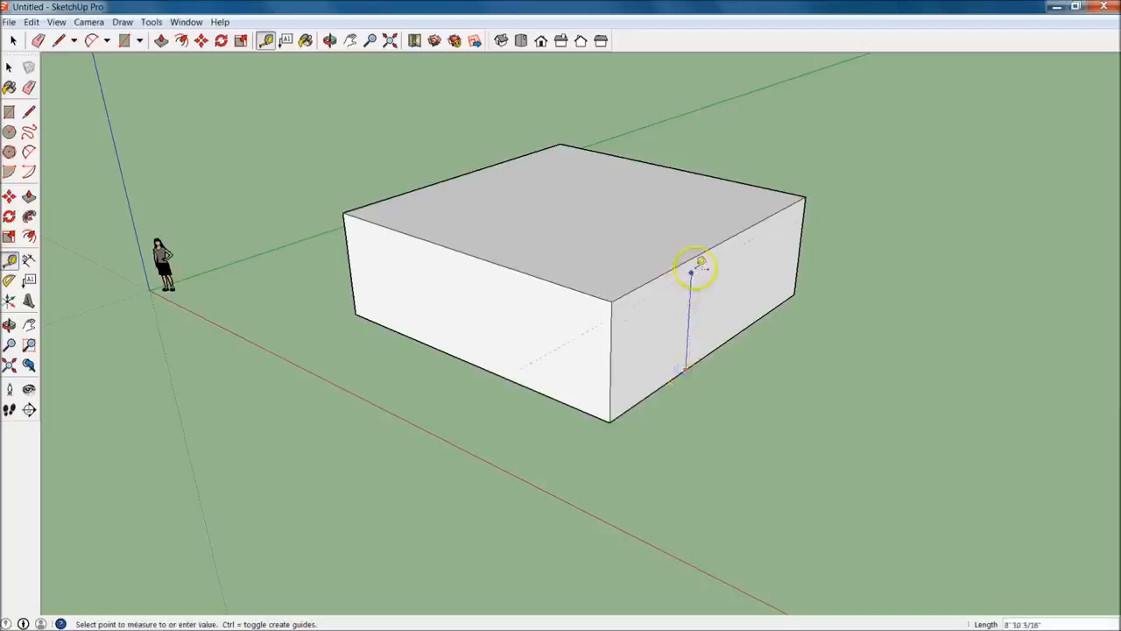
text(10)
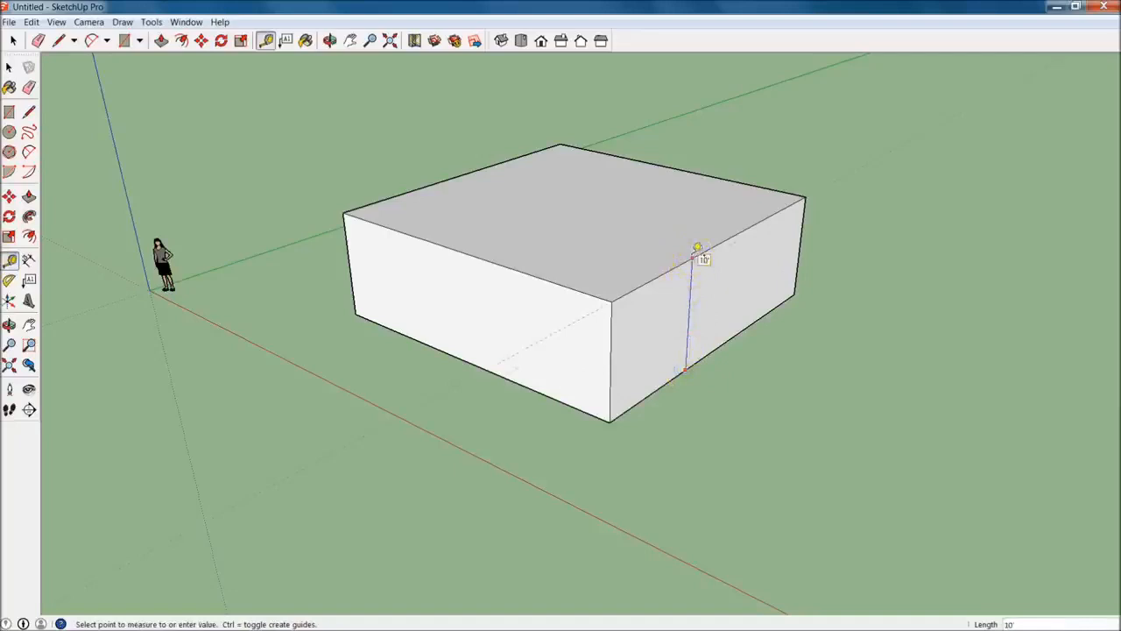
key(Return)
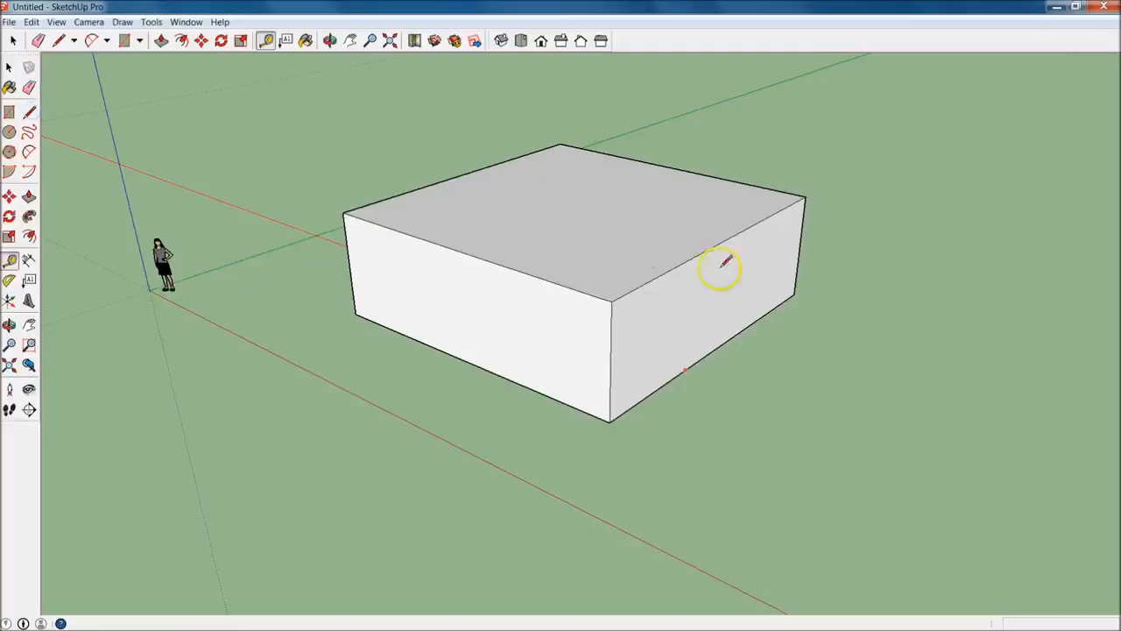
key(space)
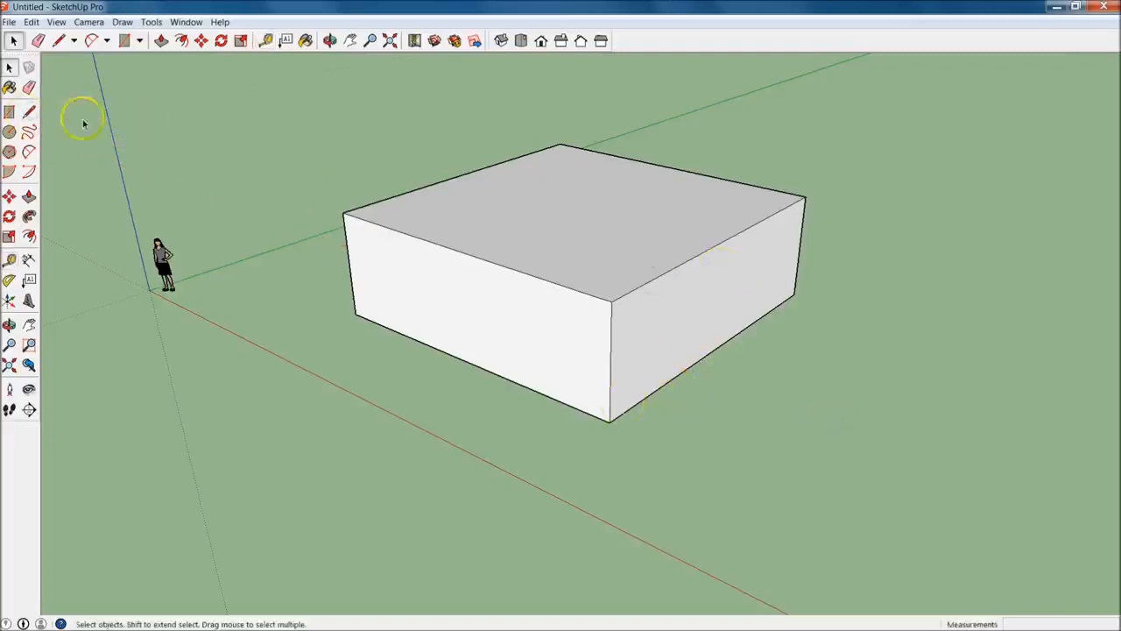
Step: Place a guide line 10' above the side face's bottom edge, running along the box's top edge
click(29, 111)
click(611, 419)
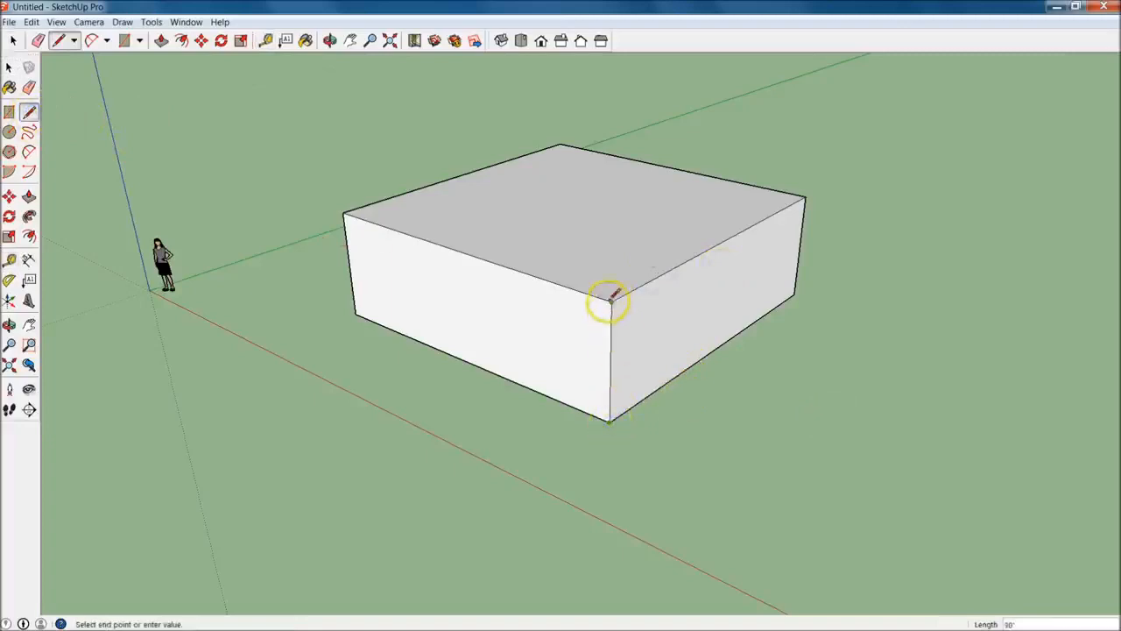
click(17, 260)
click(666, 380)
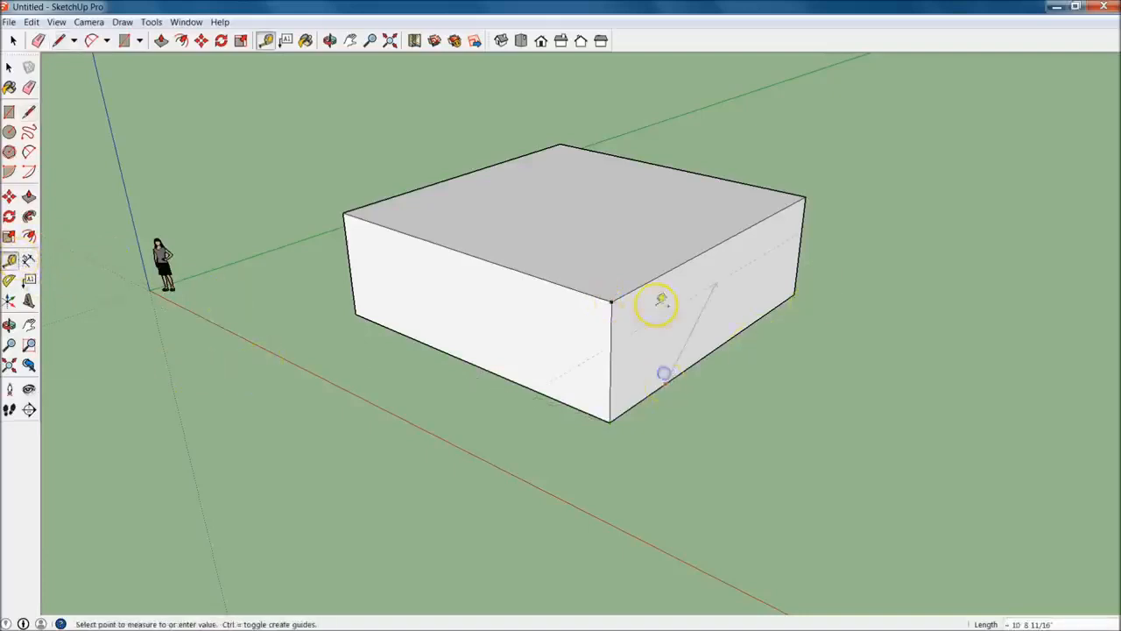
click(679, 264)
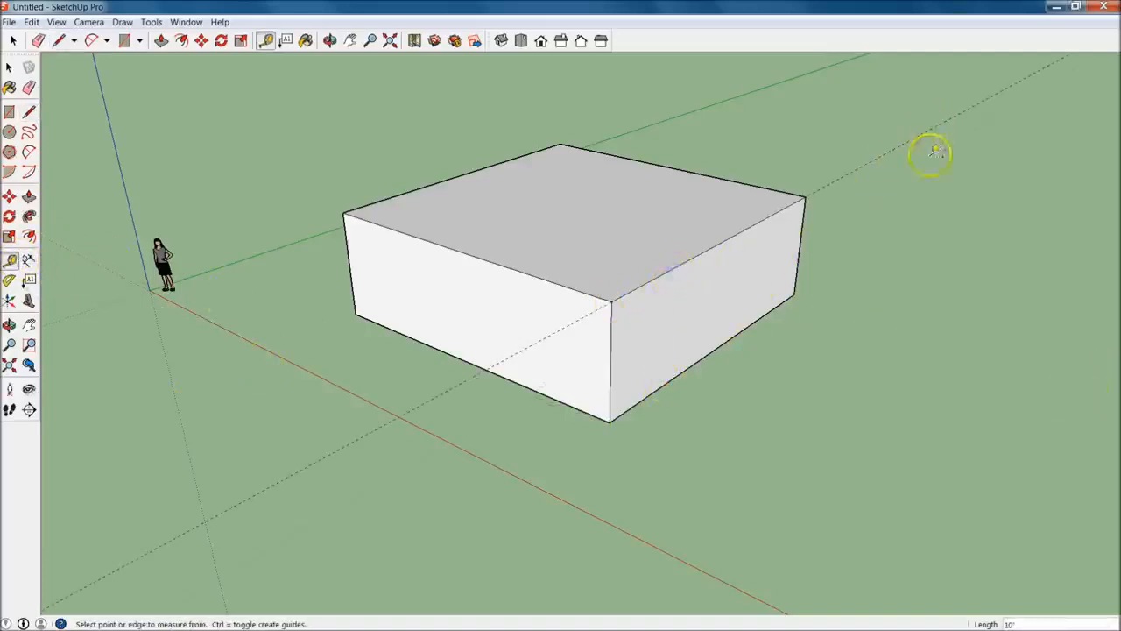
Step: Draw a short line extending the box's bottom side edge and try drawing from its end to the guide line
key(l)
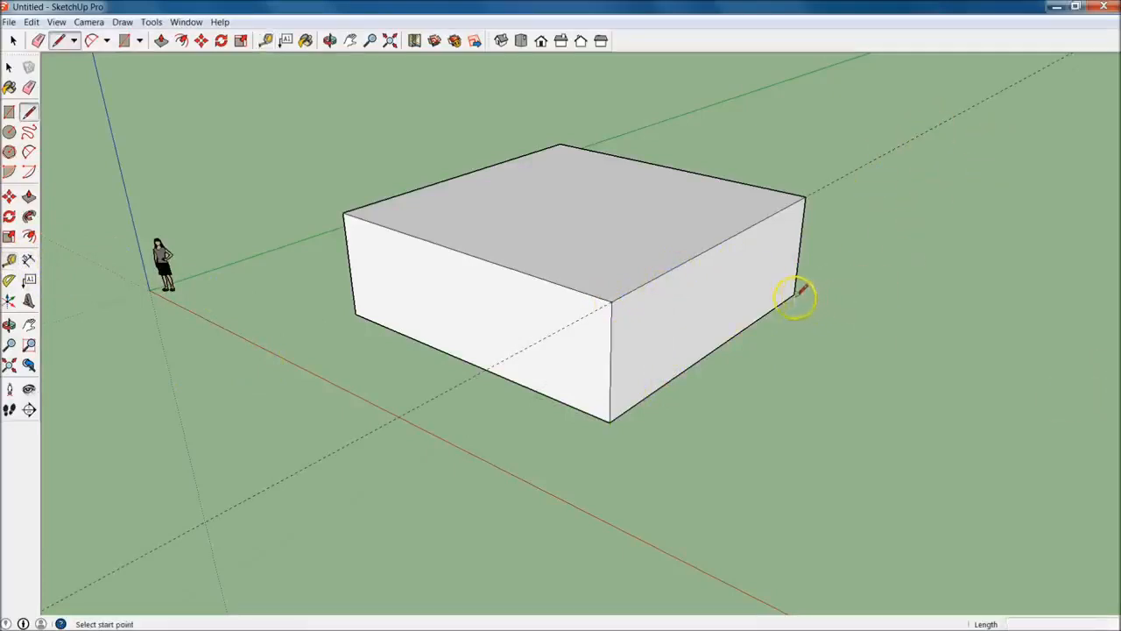
scroll(859, 254, down, 1)
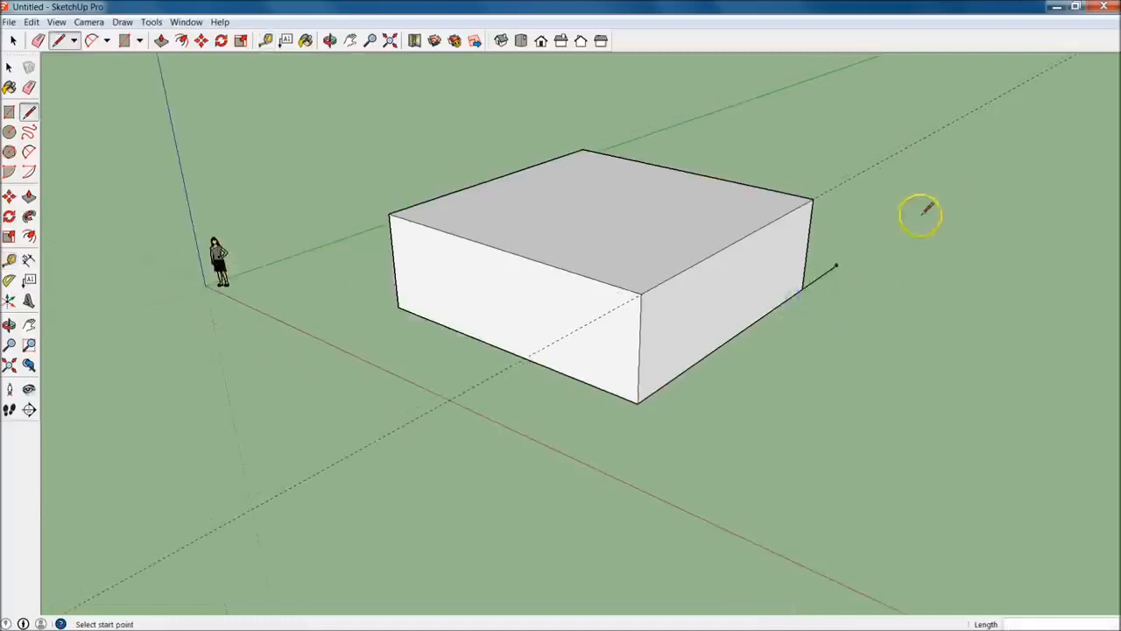
click(837, 264)
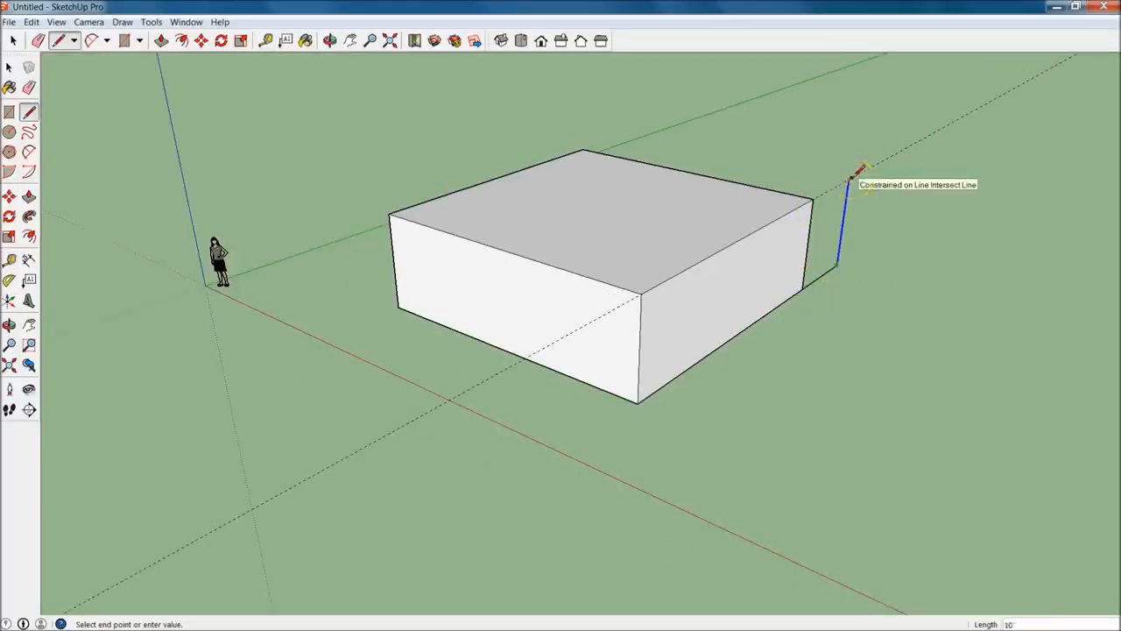
scroll(859, 175, down, 5)
middle_drag(872, 205, 1064, 88)
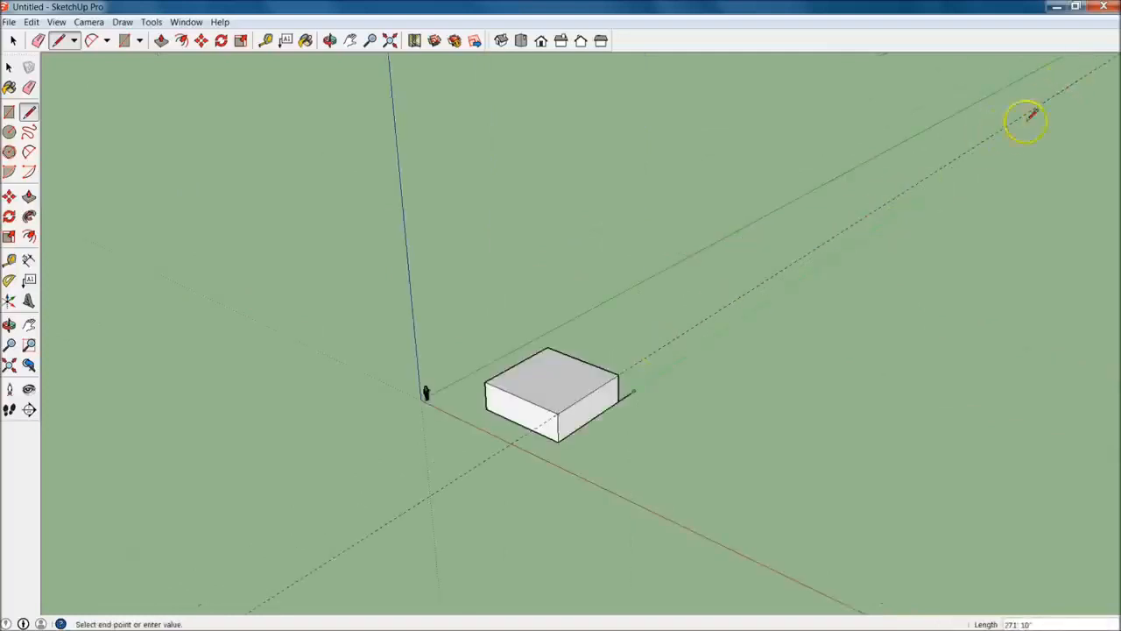
key(Escape)
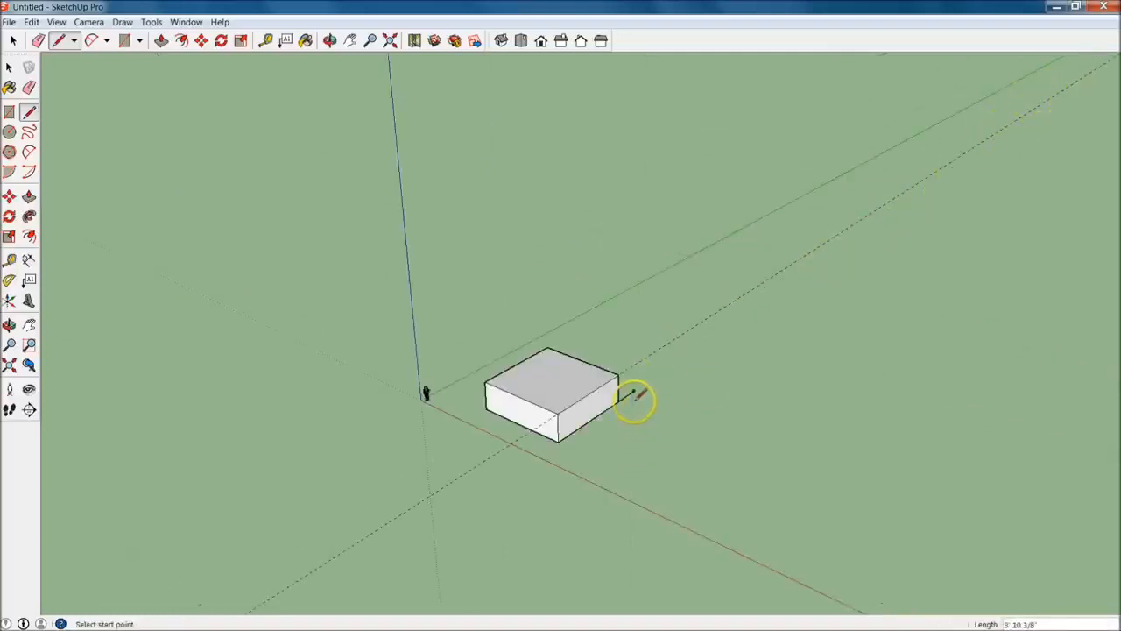
Step: Delete the short line extending from the box's bottom corner and clear the guide line
scroll(633, 400, up, 4)
key(space)
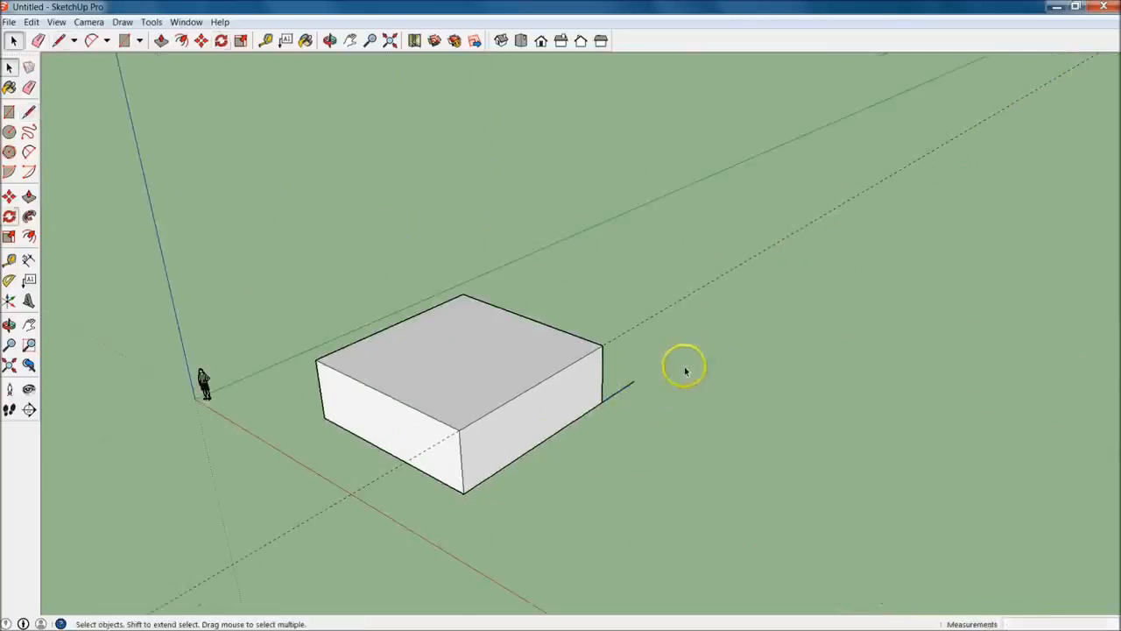
click(618, 396)
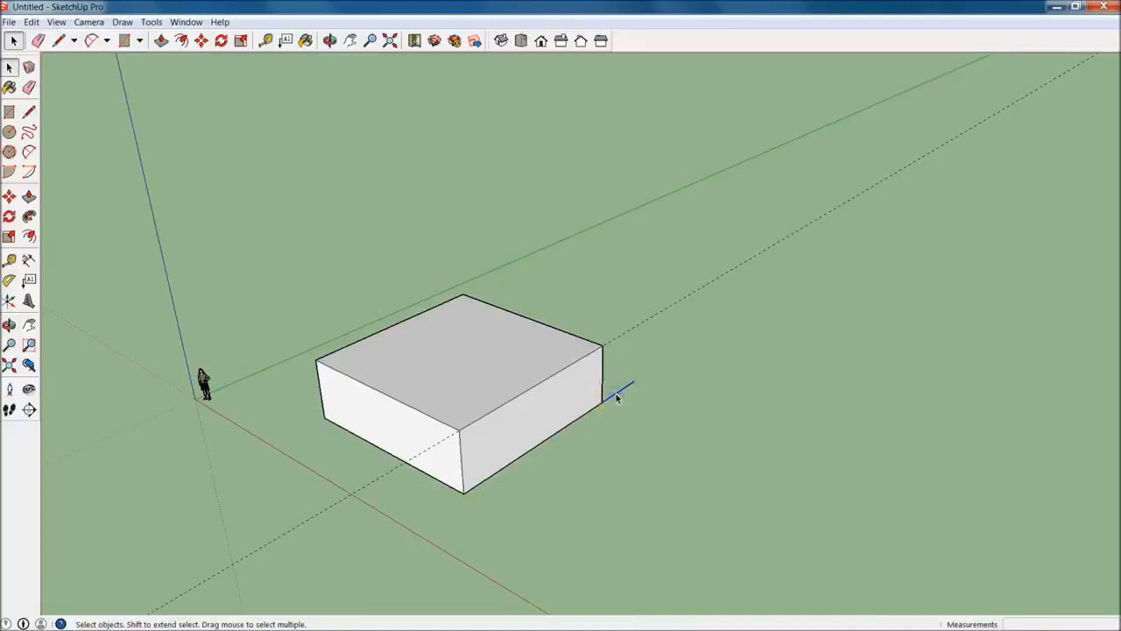
key(Delete)
mouse_move(487, 373)
middle_down()
mouse_move(821, 476)
mouse_move(768, 450)
middle_up()
Step: Draw a rectangle on the ground beside the box with dimensions 10' by 10'
key(l)
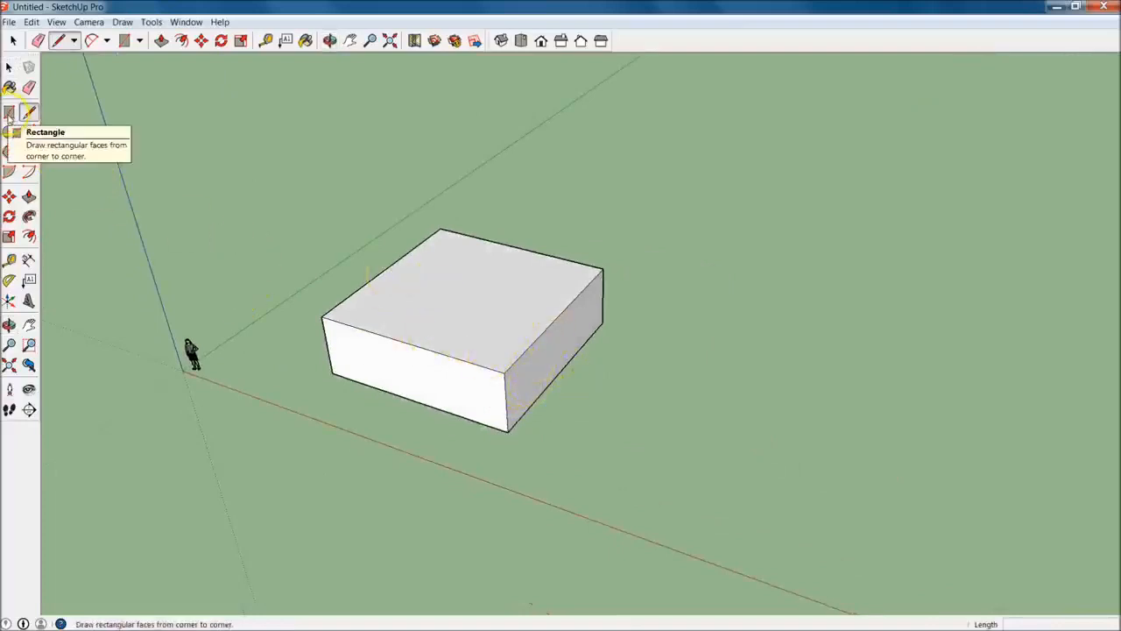
click(10, 114)
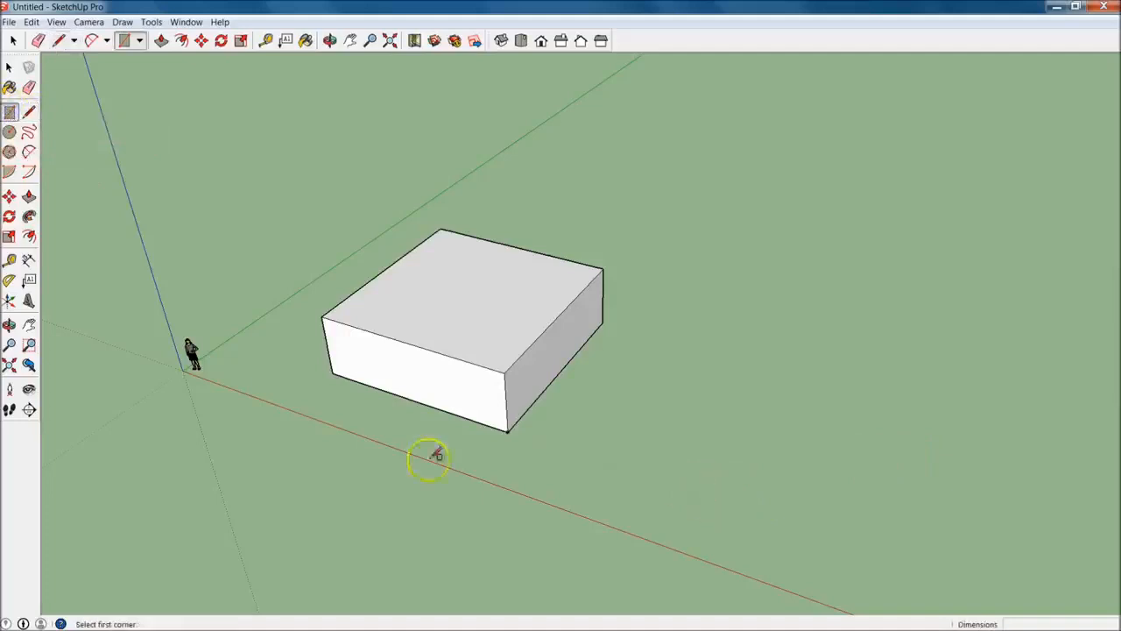
click(699, 496)
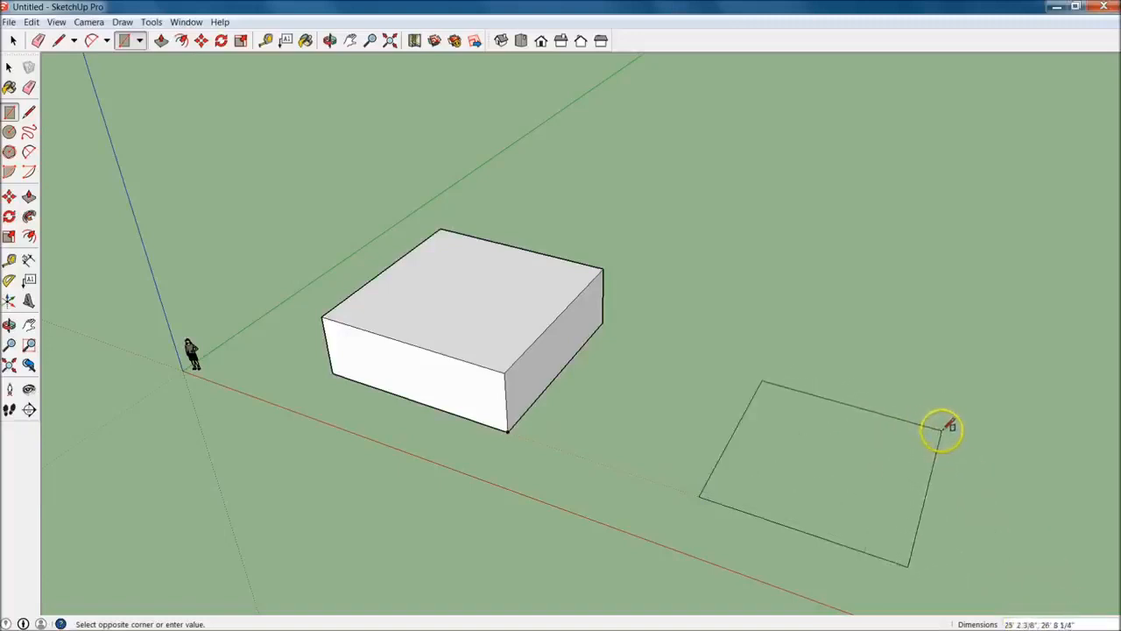
click(942, 429)
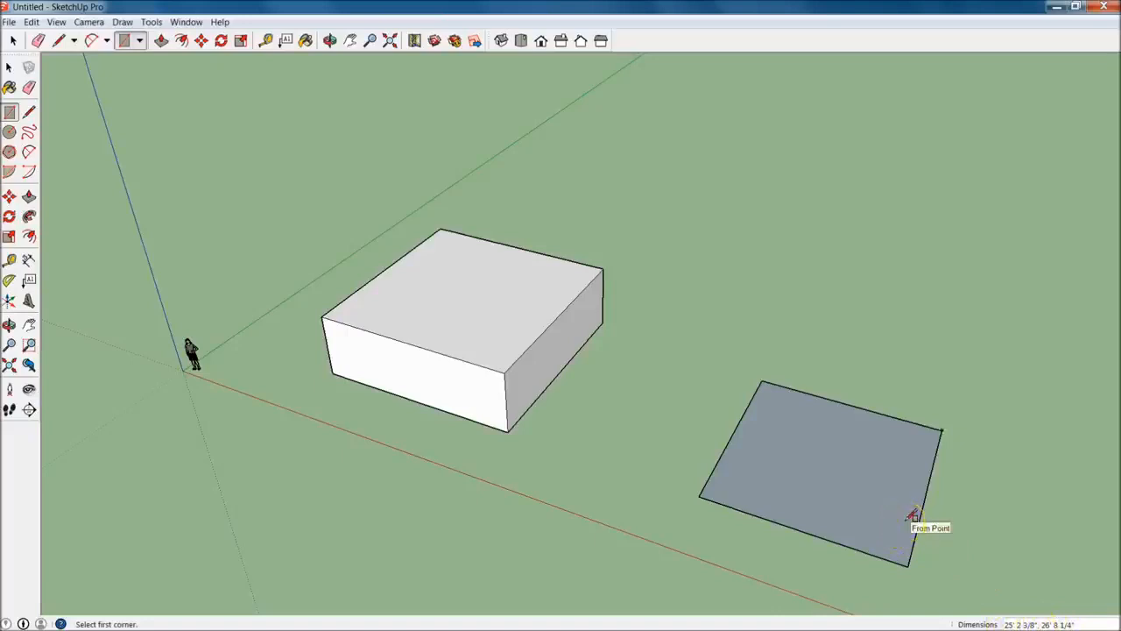
text(10, 10)
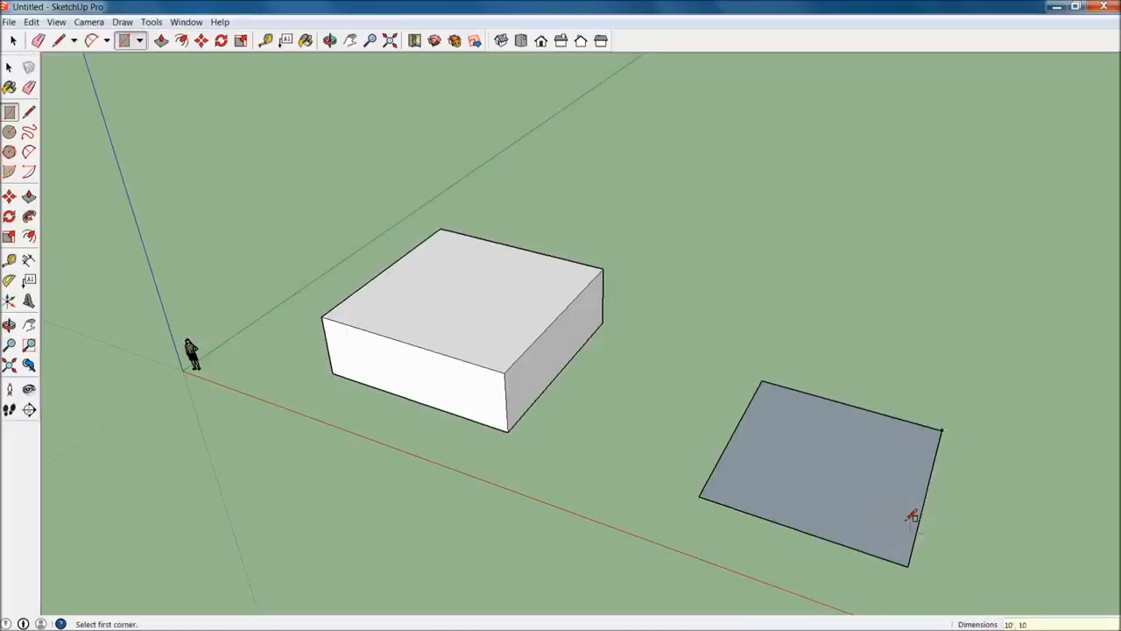
key(Return)
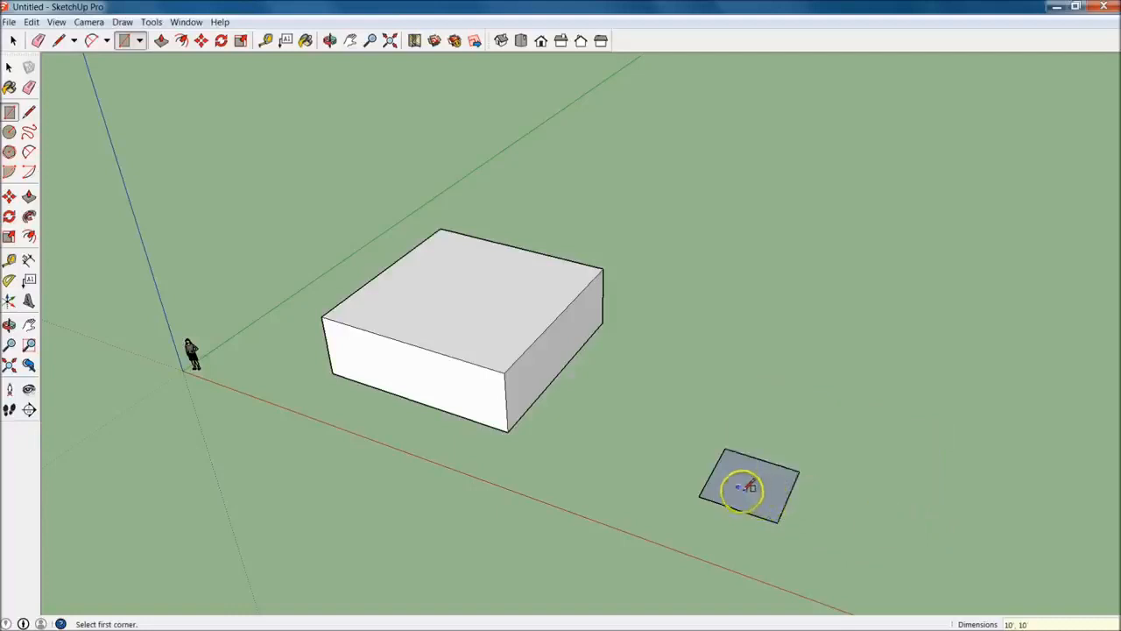
Step: Measure two adjacent edges of the new square by tracing them with the Line tool
key(l)
click(700, 496)
click(780, 517)
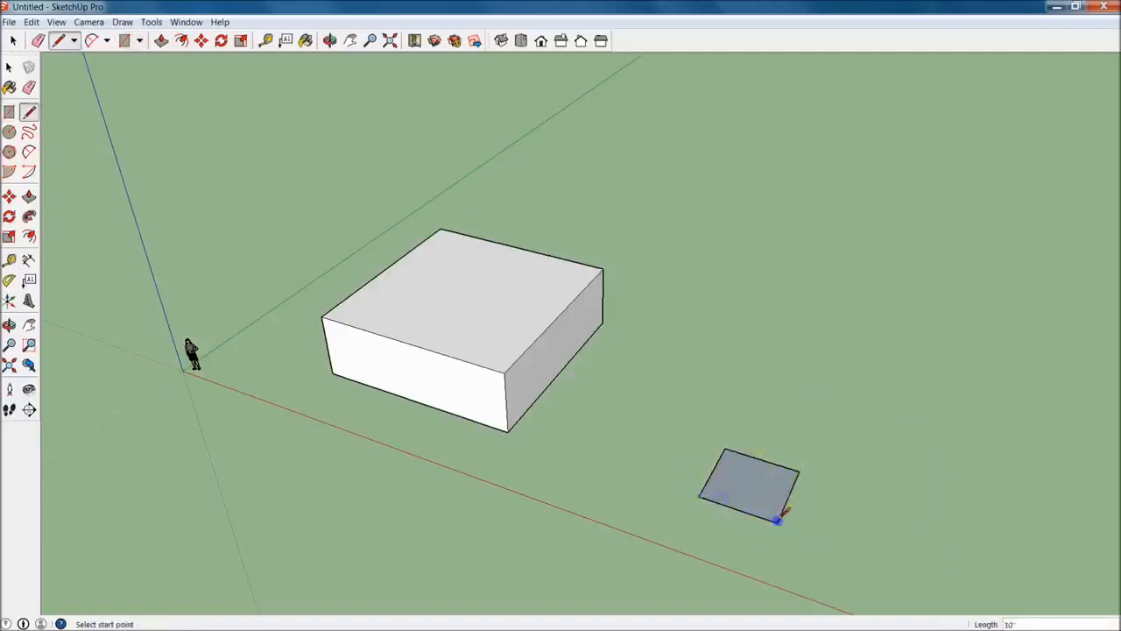
click(798, 473)
key(Escape)
middle_drag(868, 526, 745, 443)
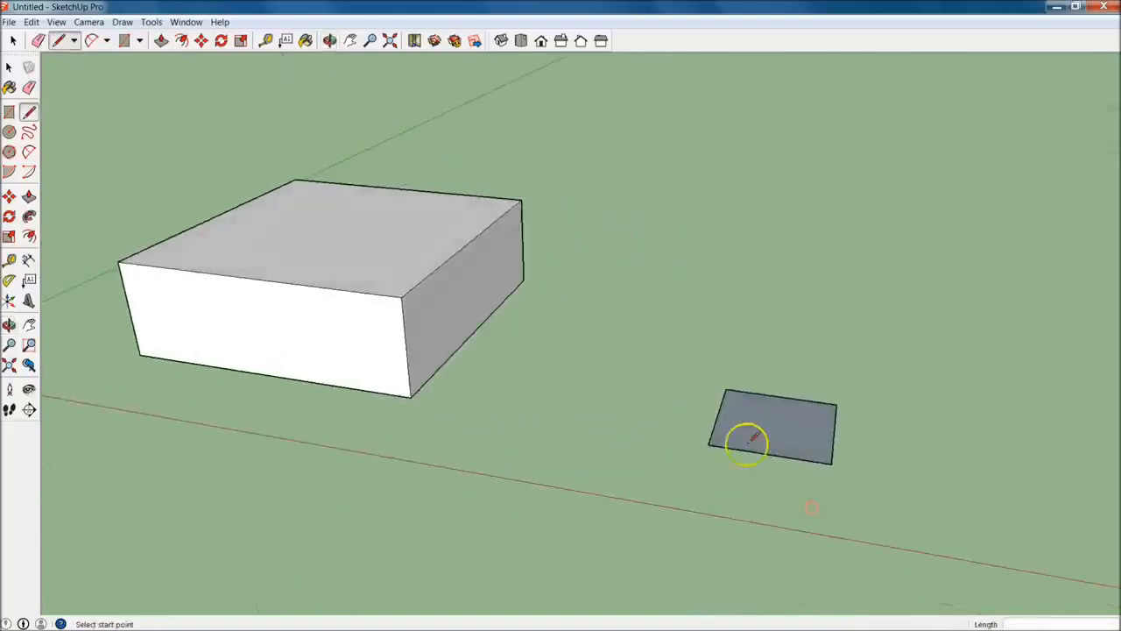
key(p)
click(793, 429)
key(Escape)
key(space)
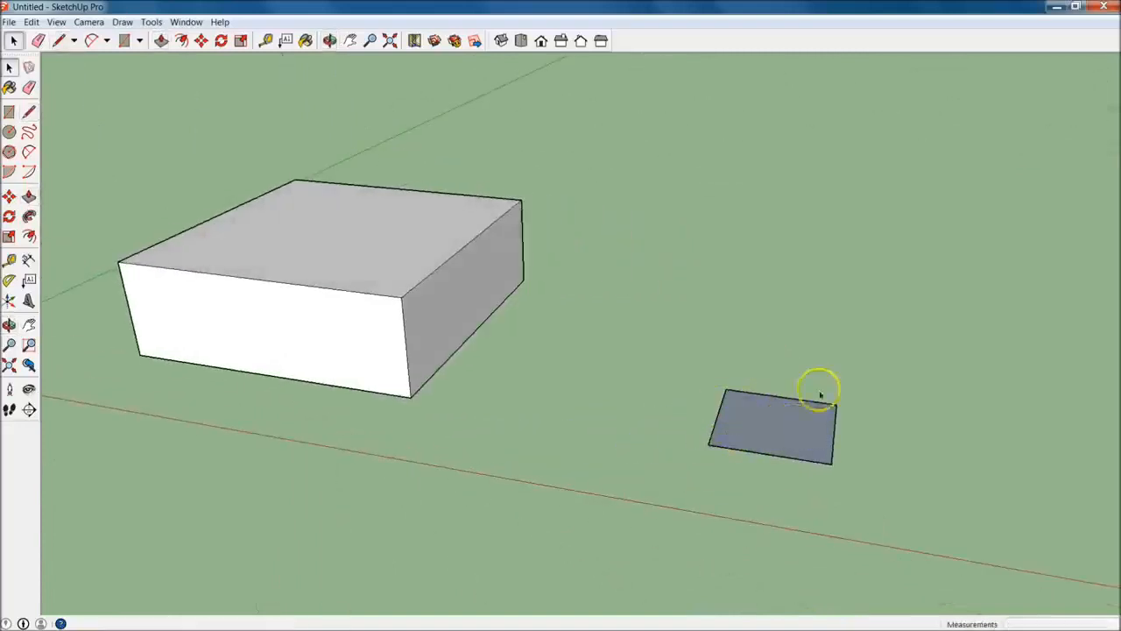
Step: Push/Pull the square face upward into a box 10' high
click(29, 197)
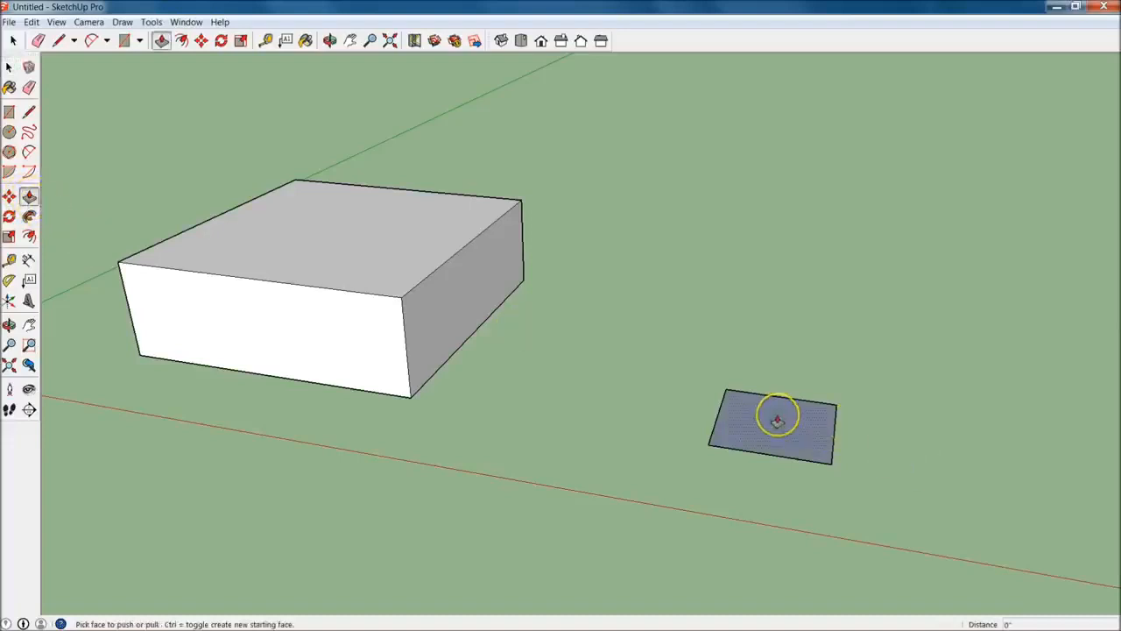
drag(777, 421, 783, 357)
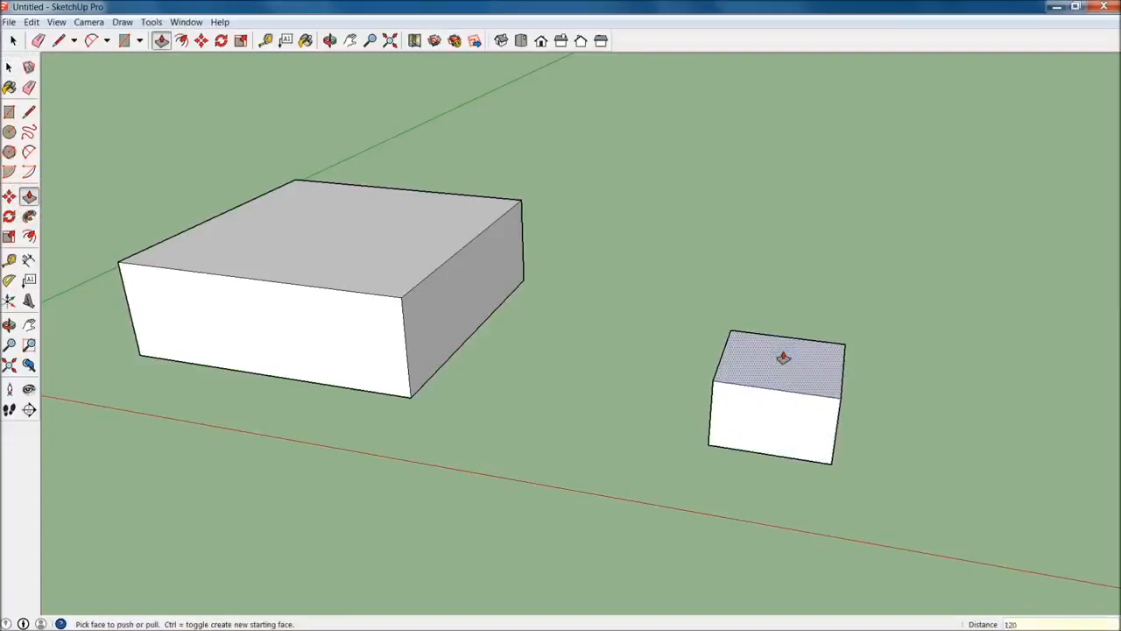
click(783, 357)
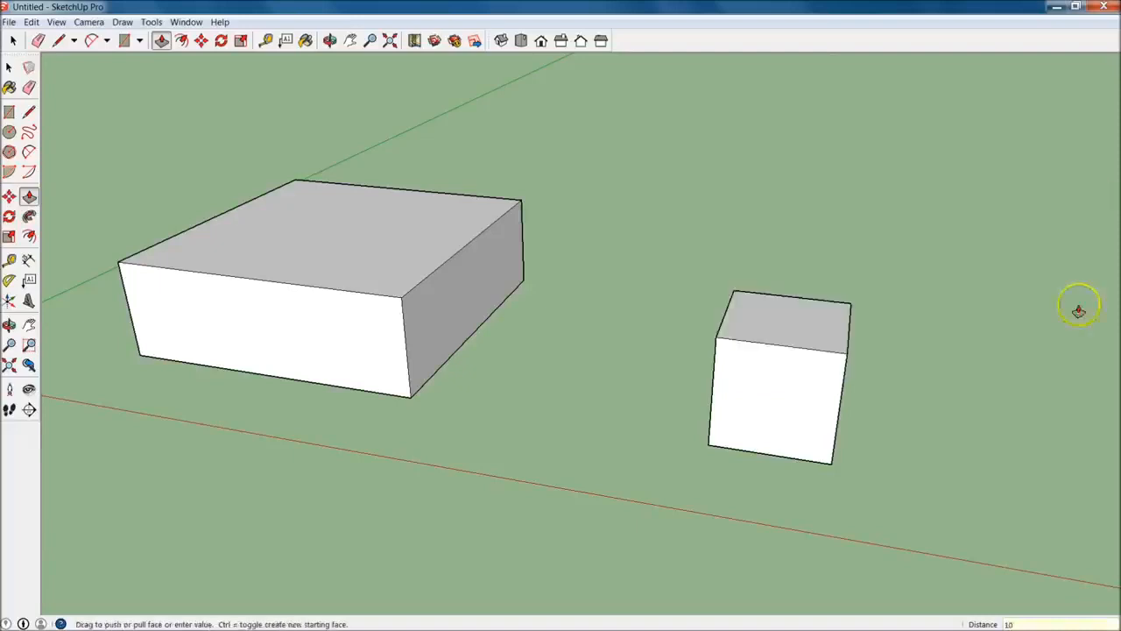
middle_drag(884, 348, 640, 350)
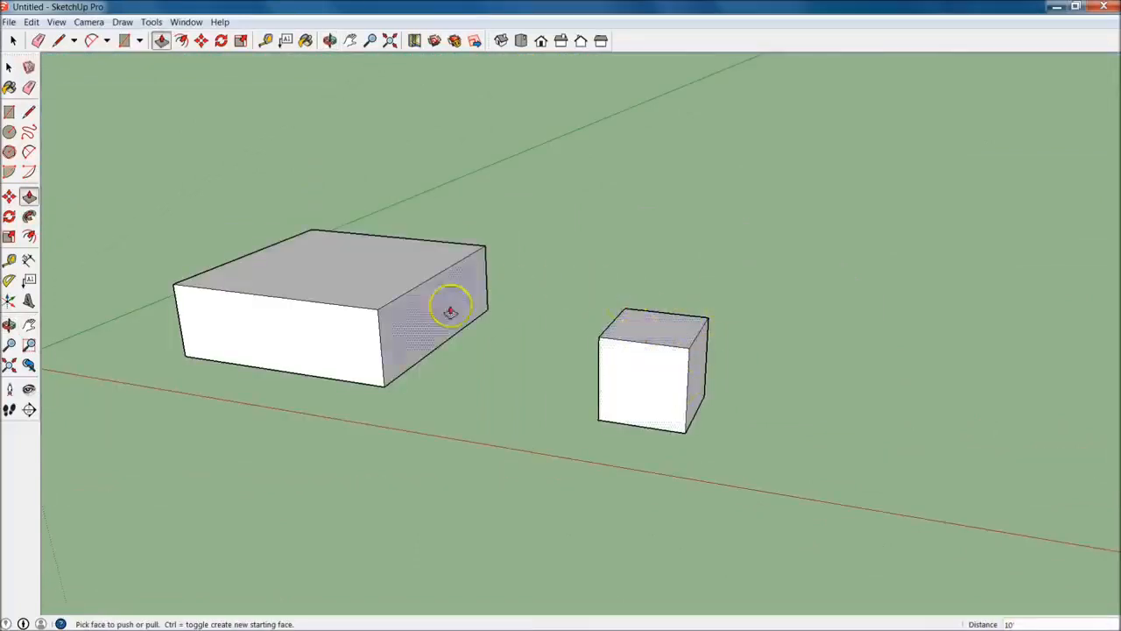
Step: Select the entire large box with a window selection and clear the selection
click(9, 68)
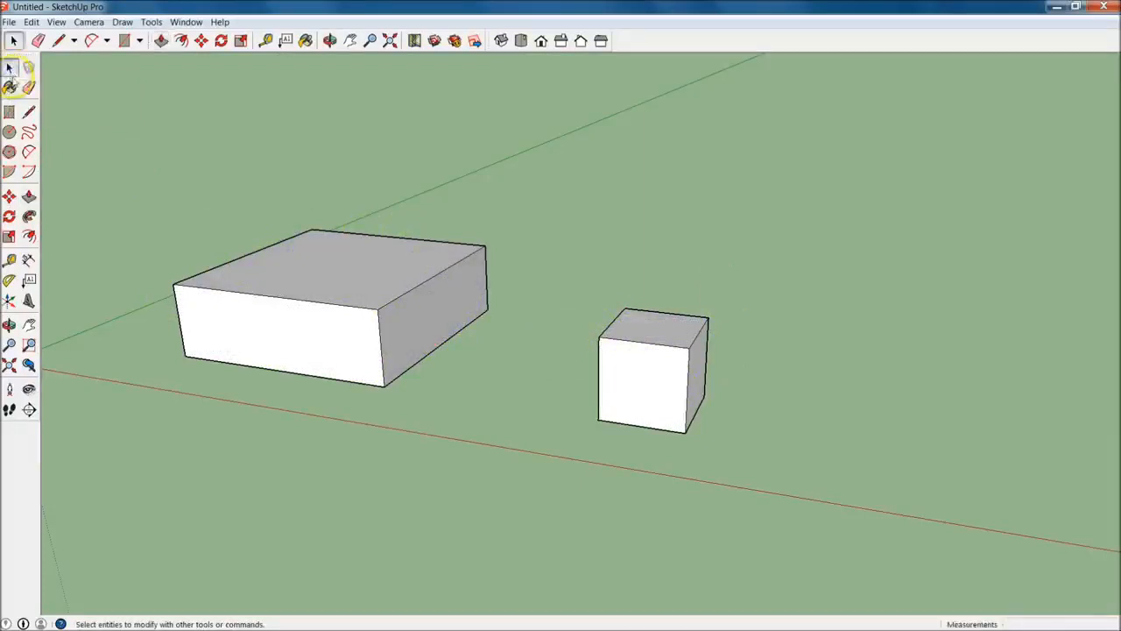
drag(101, 114, 541, 444)
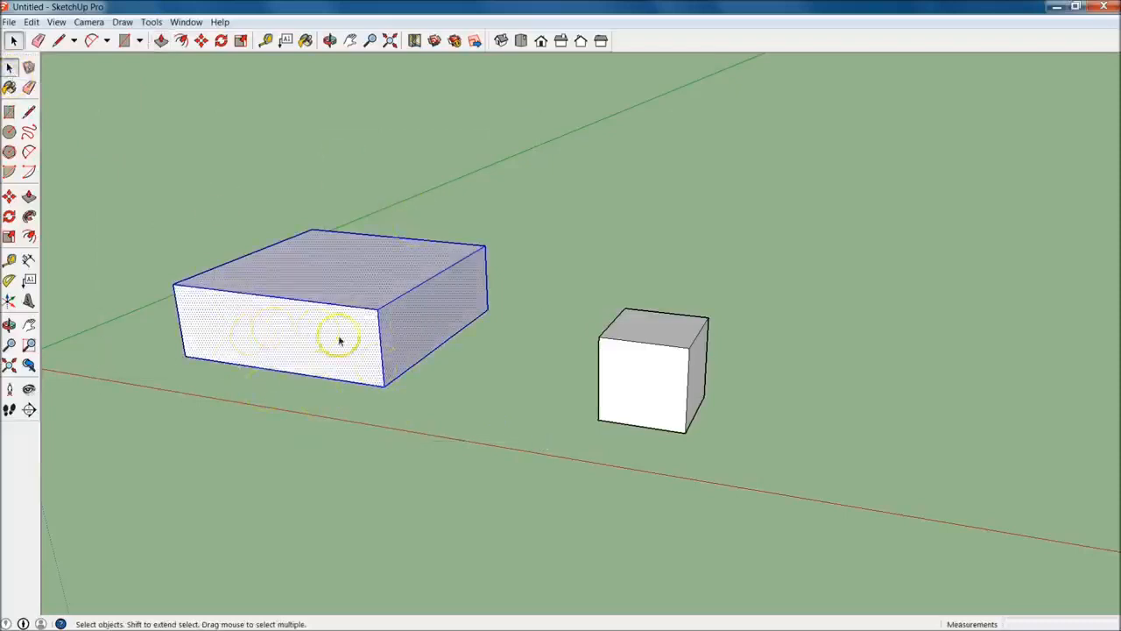
middle_drag(476, 383, 513, 426)
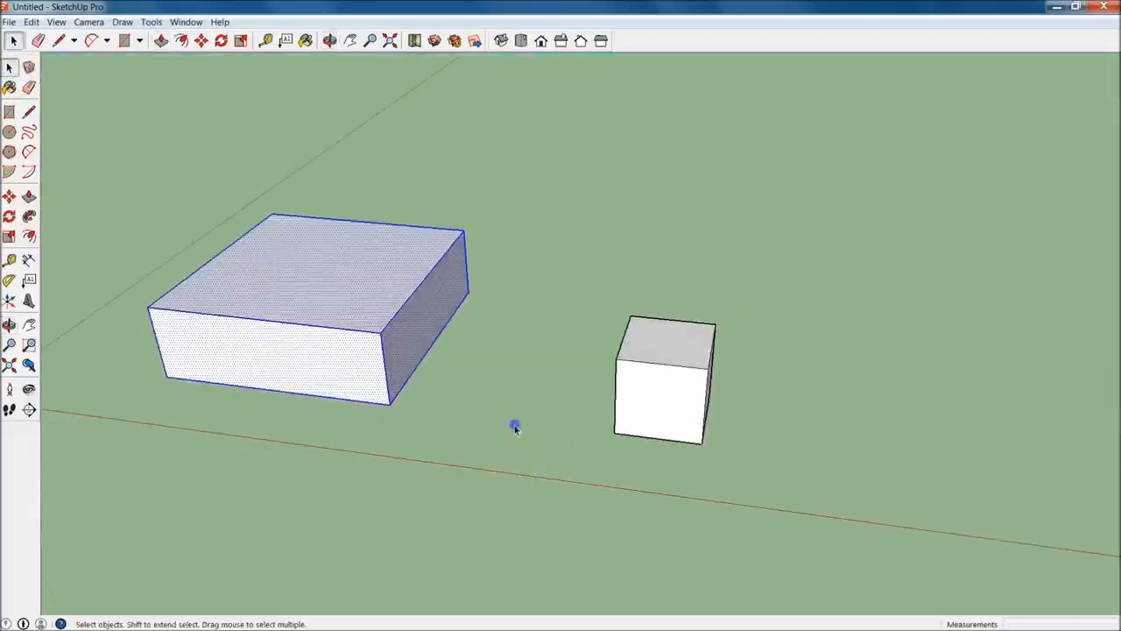
click(380, 353)
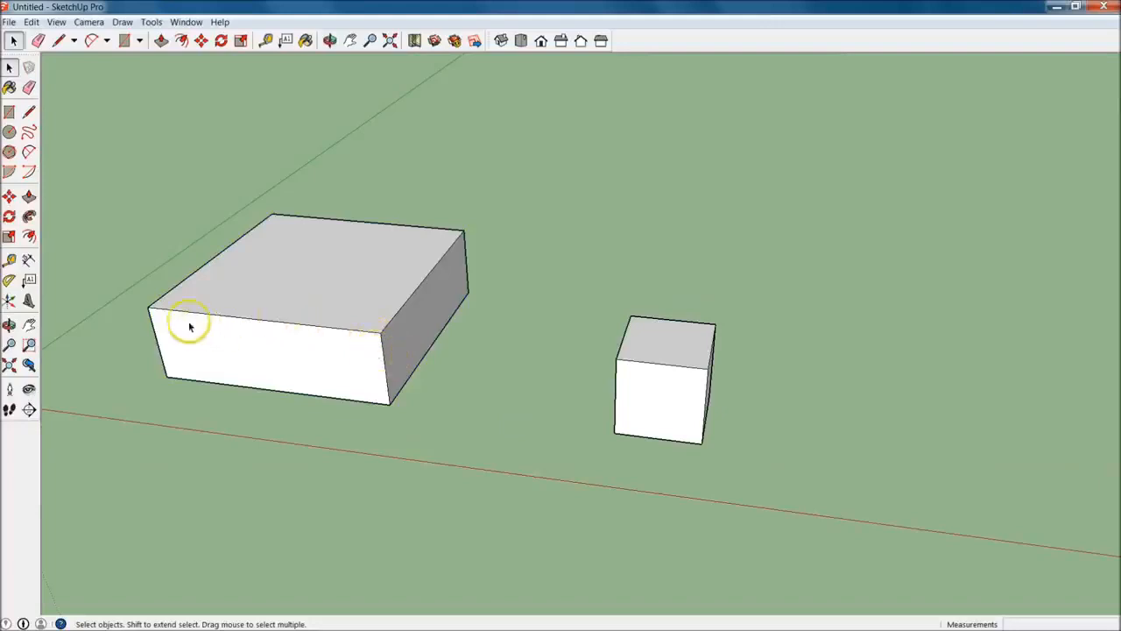
Step: Try partial window selections and a crossing selection over the large box to compare what each one picks
drag(94, 180, 219, 481)
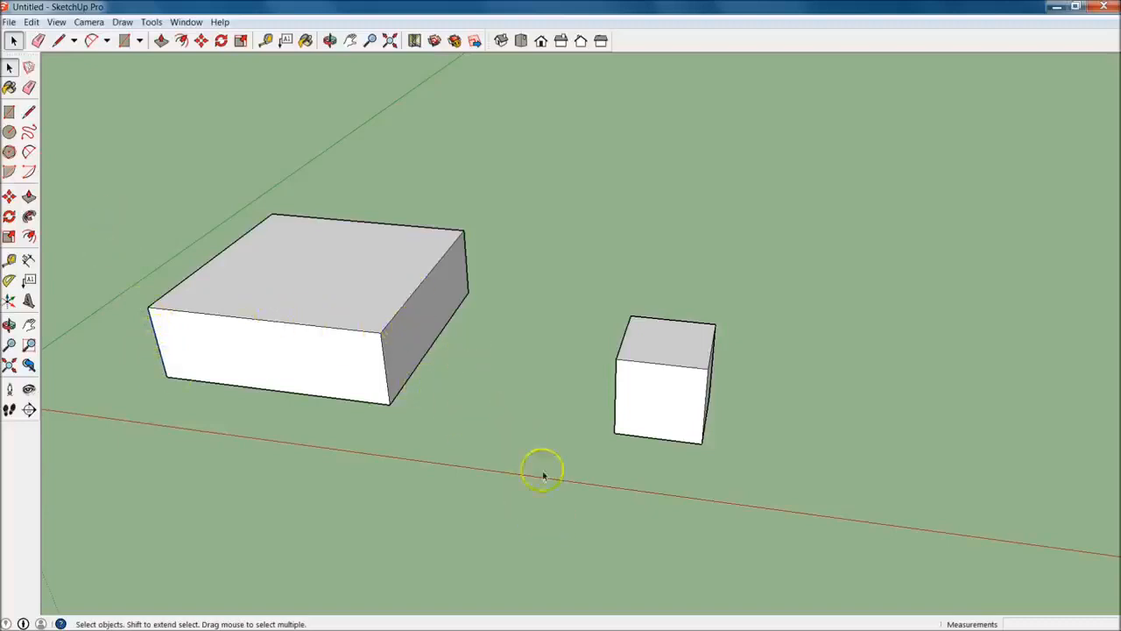
drag(559, 500, 536, 479)
drag(296, 167, 296, 166)
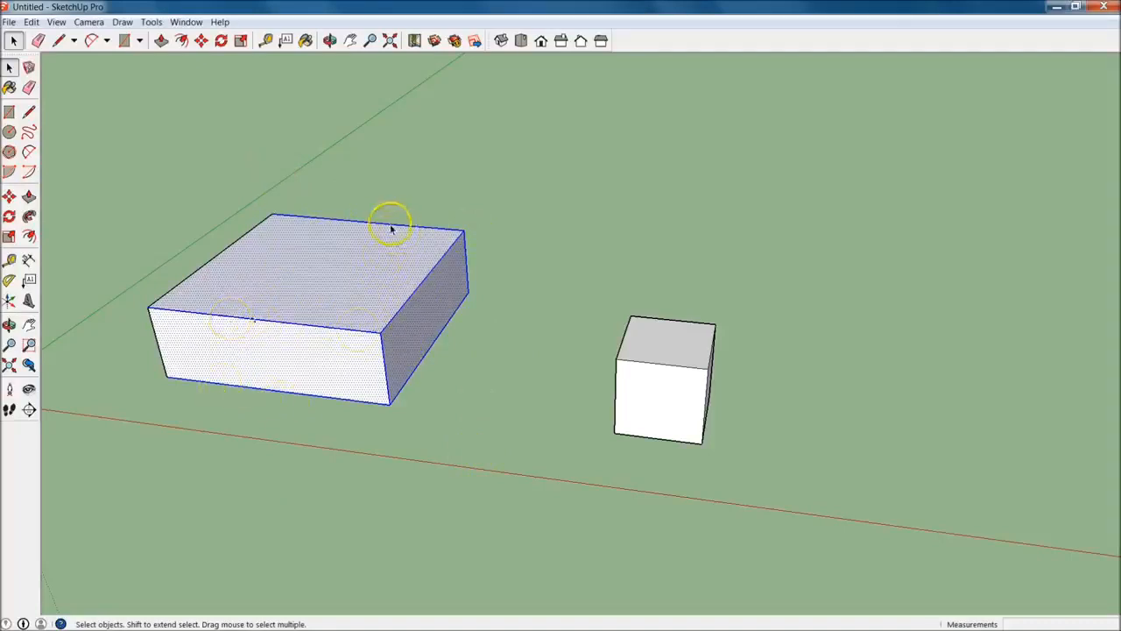
drag(573, 481, 391, 211)
drag(93, 132, 331, 489)
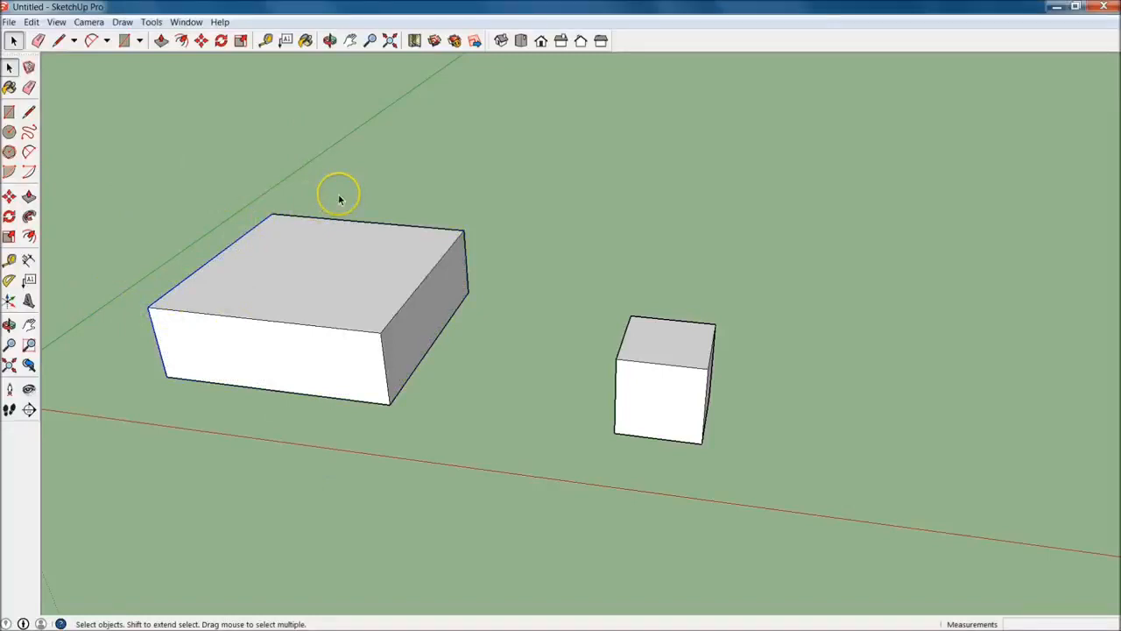
Step: Select the entire large box with a window selection and delete it, keeping the smaller box
drag(107, 129, 536, 491)
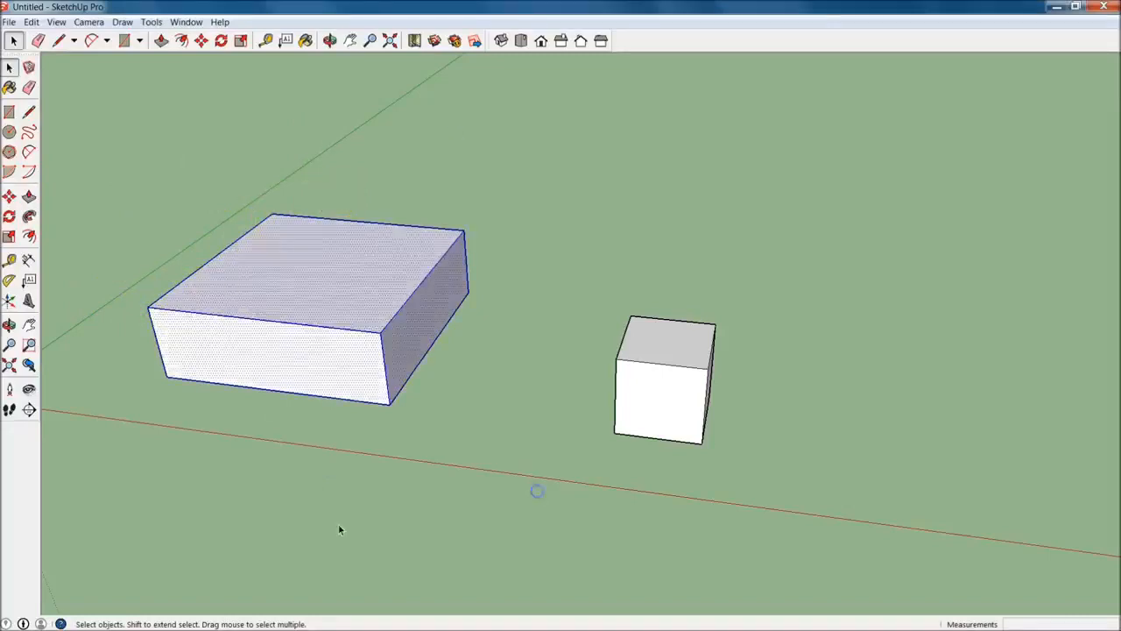
click(536, 182)
drag(107, 130, 526, 473)
key(Delete)
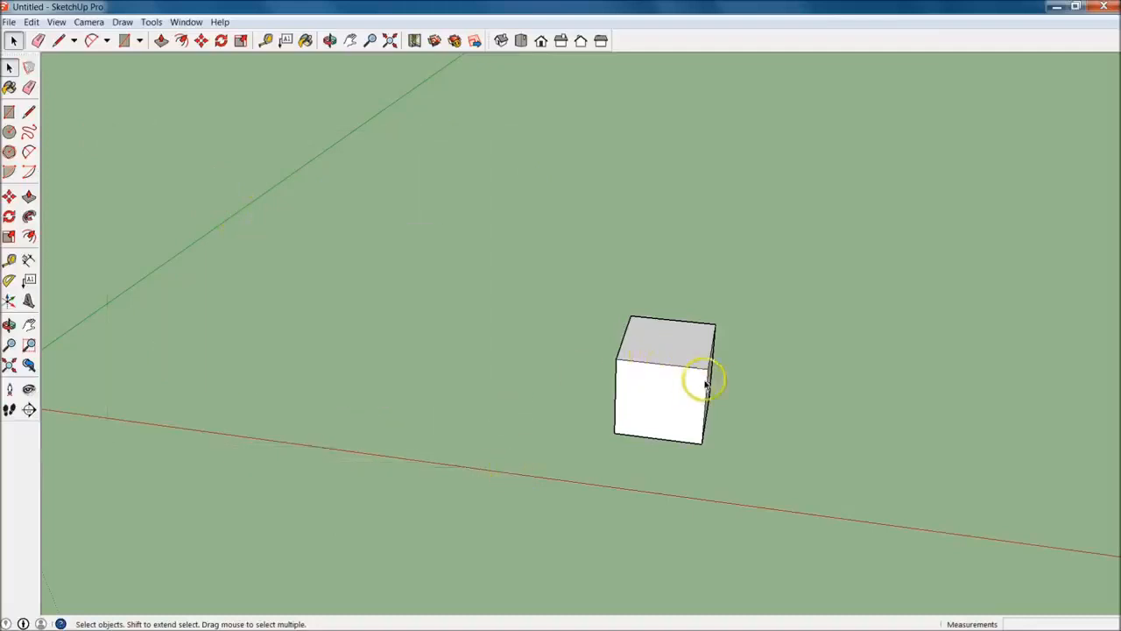
Step: In the Front view, draw a vertical line 5' long upward from the midpoint of the box's top front edge
scroll(692, 444, up, 2)
middle_drag(692, 444, 688, 380)
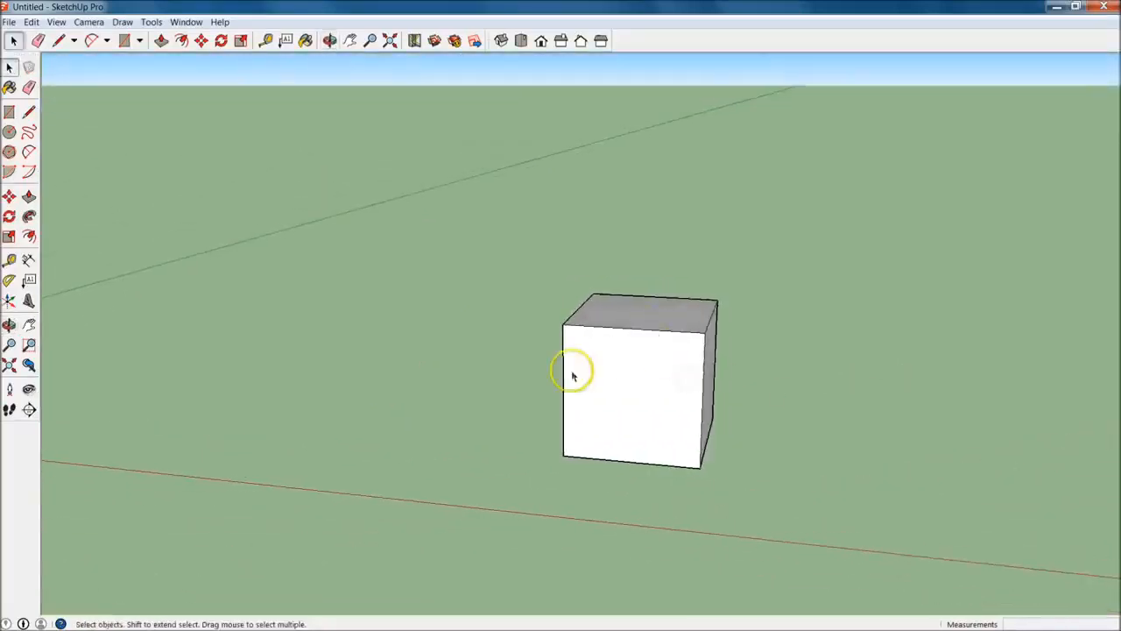
key(l)
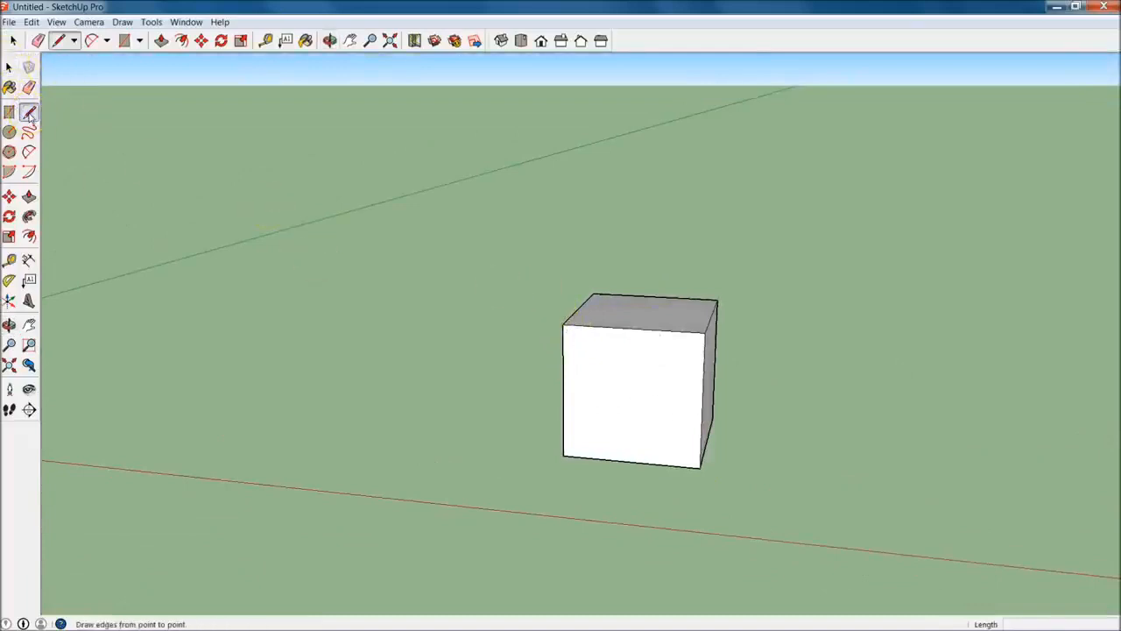
middle_drag(626, 395, 765, 340)
scroll(641, 323, up, 2)
middle_drag(725, 411, 771, 380)
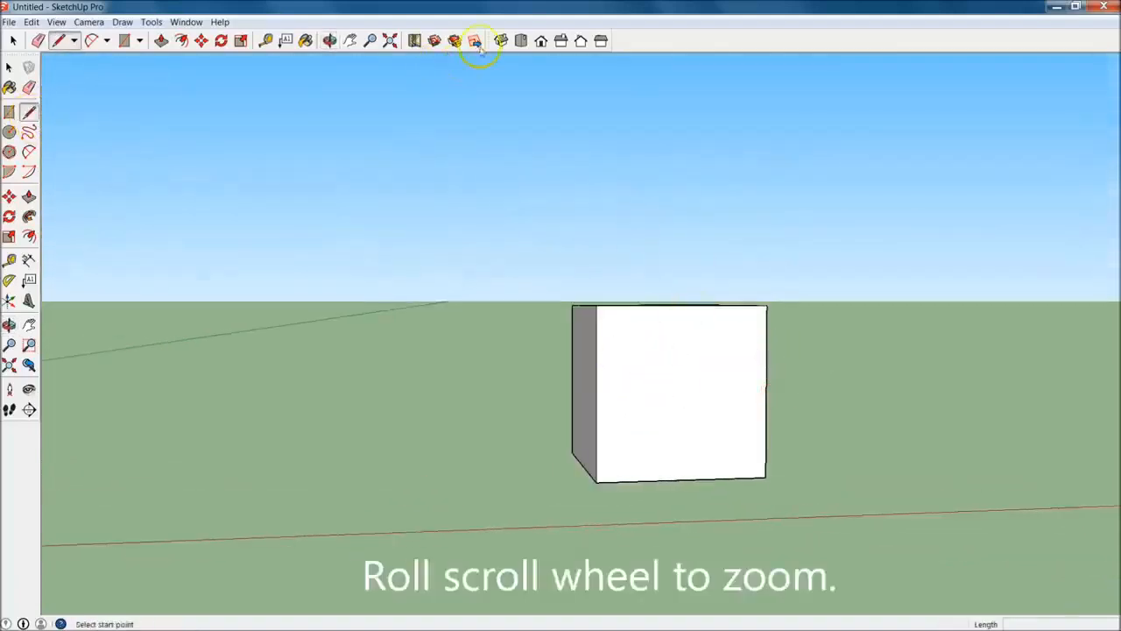
click(541, 41)
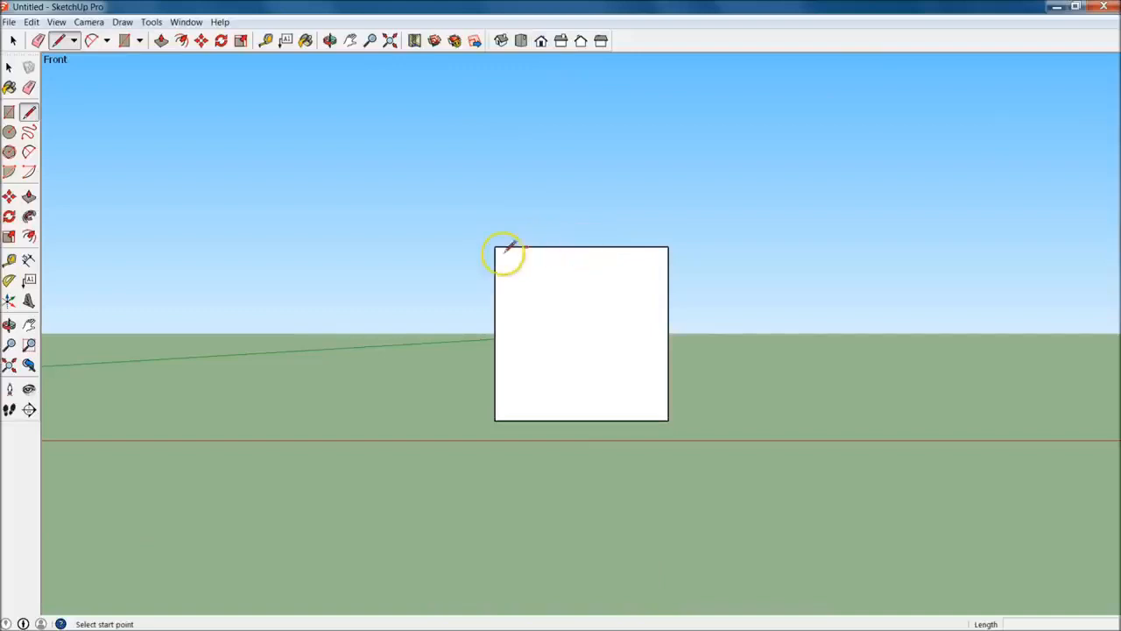
click(582, 247)
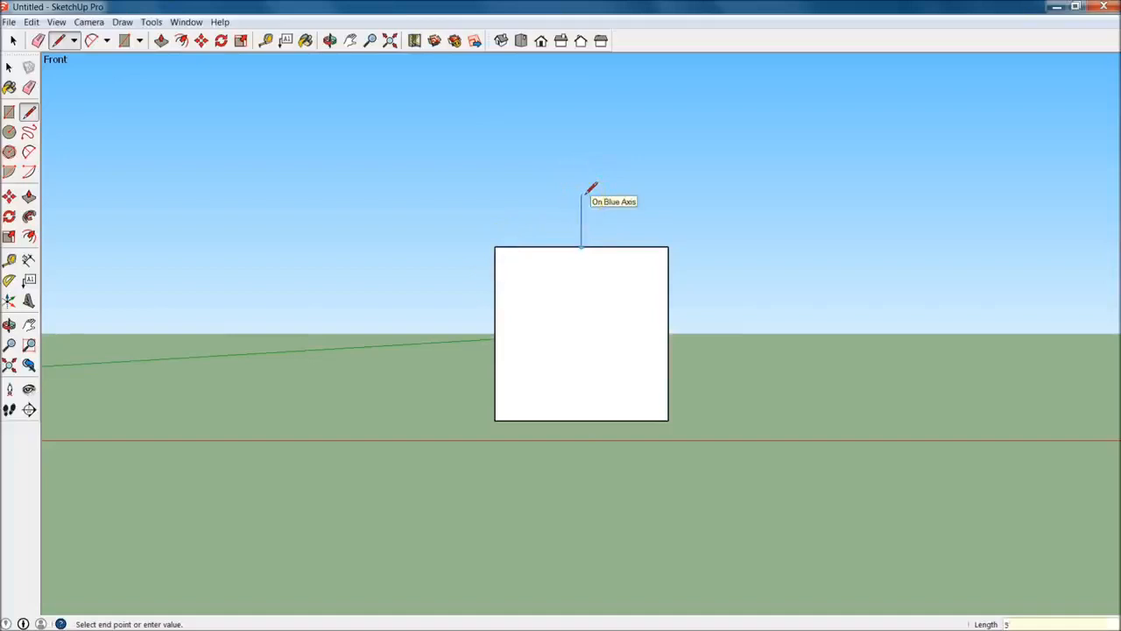
click(581, 160)
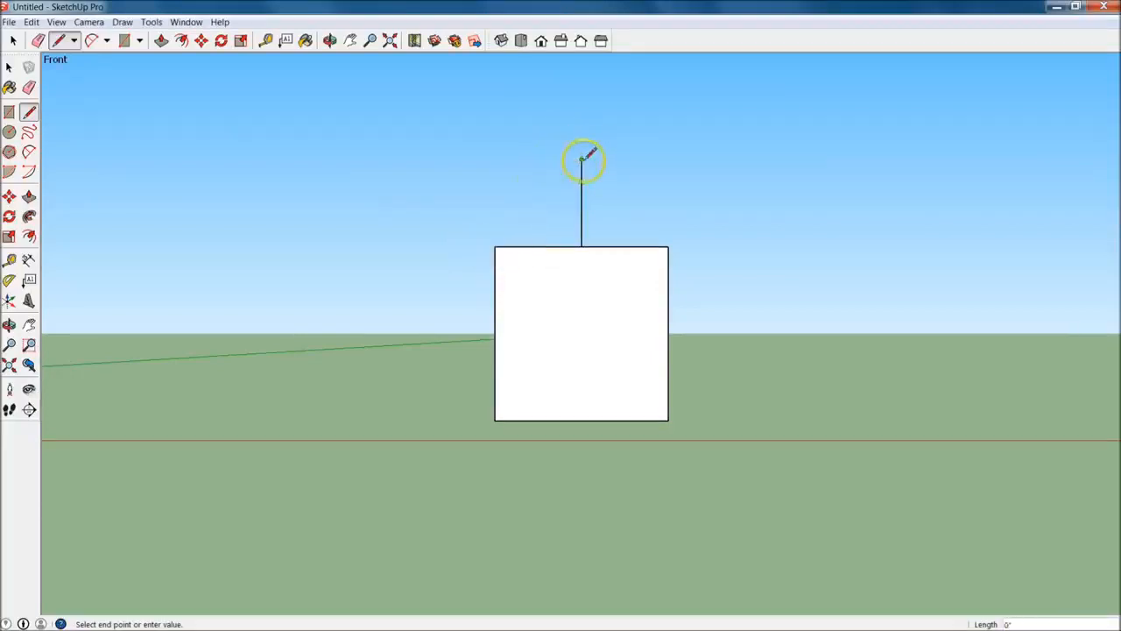
Step: Draw sloping lines from the top of the vertical line to both top front corners of the box, forming a triangular gable
click(495, 247)
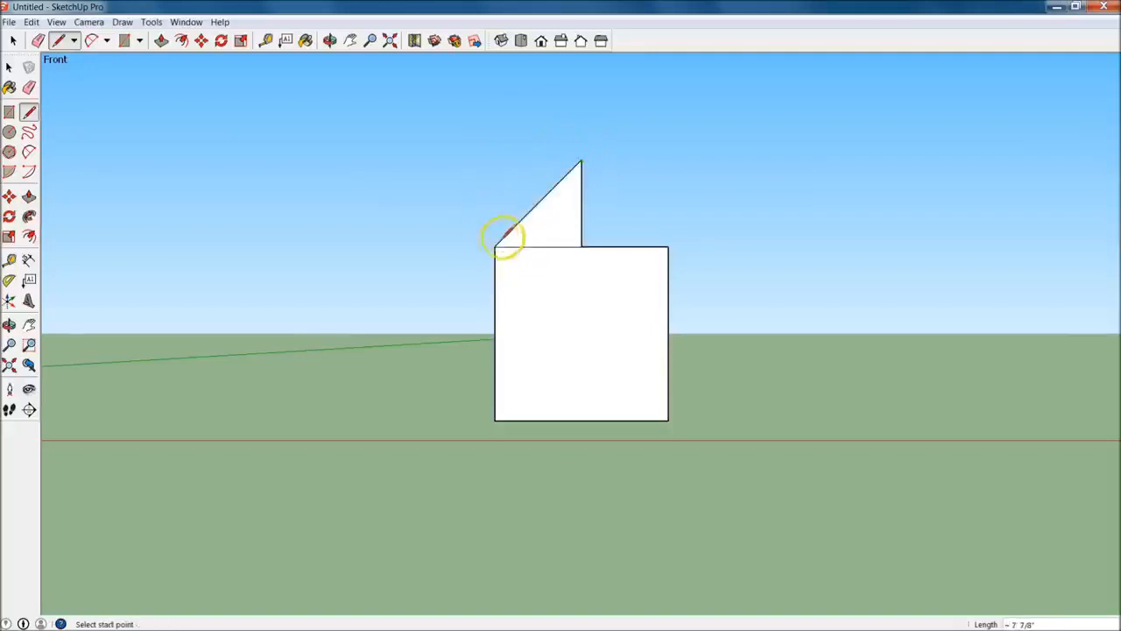
click(495, 247)
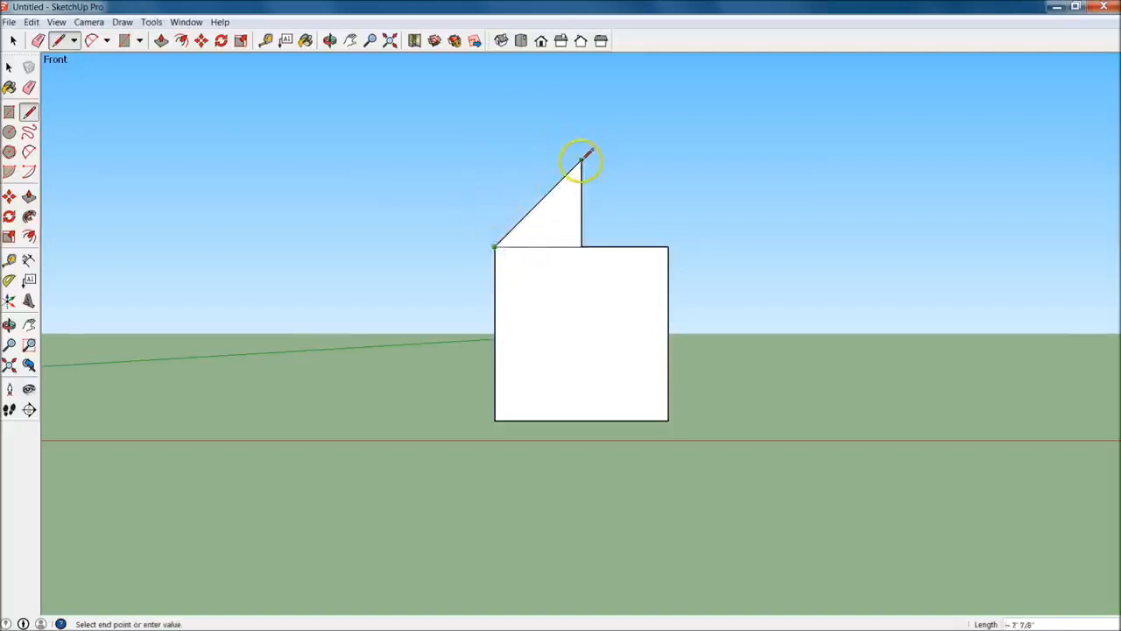
click(582, 246)
click(583, 246)
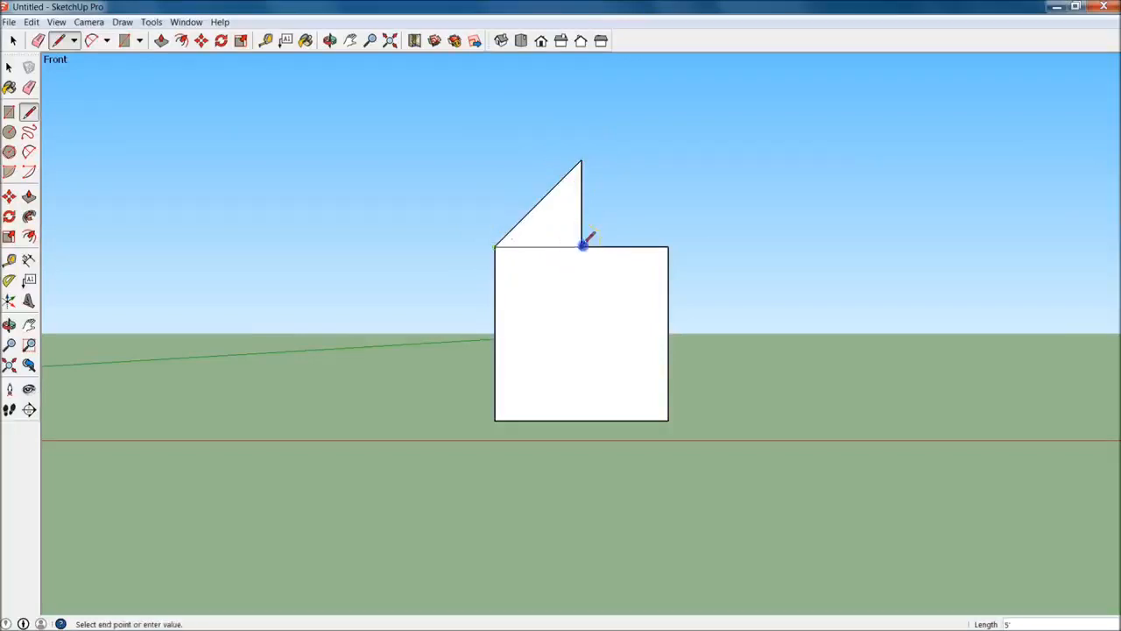
click(581, 160)
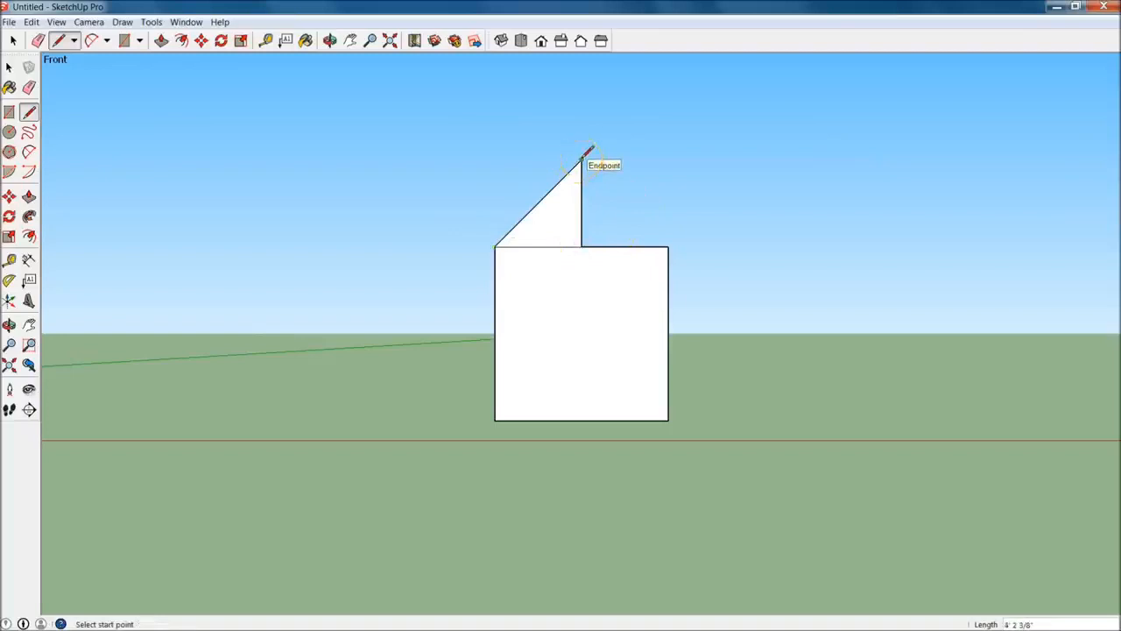
click(581, 160)
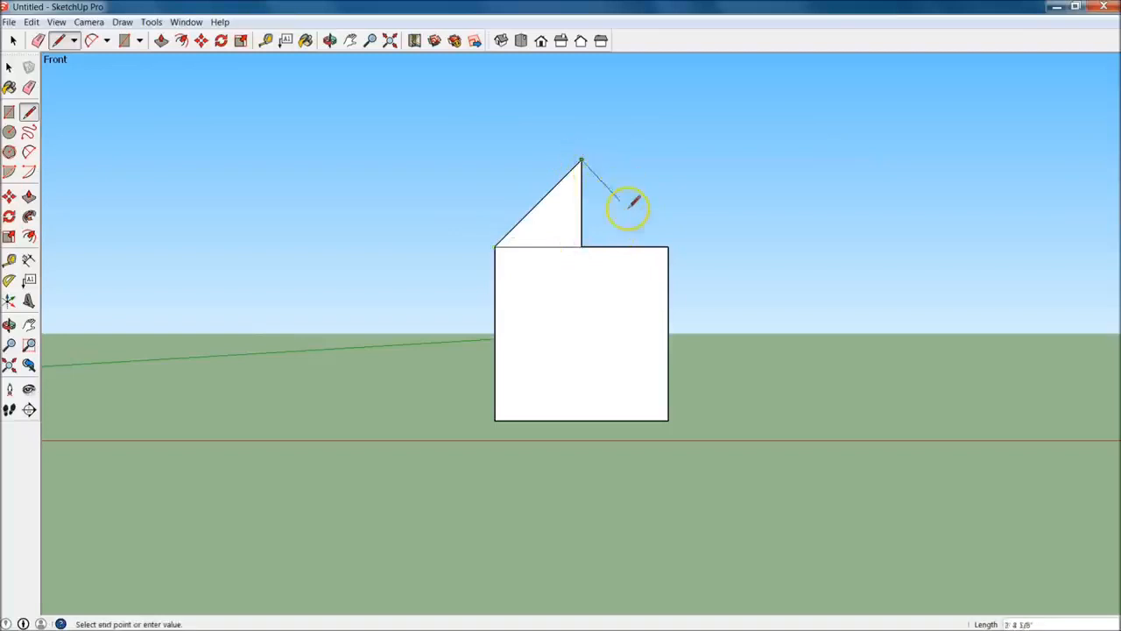
click(667, 246)
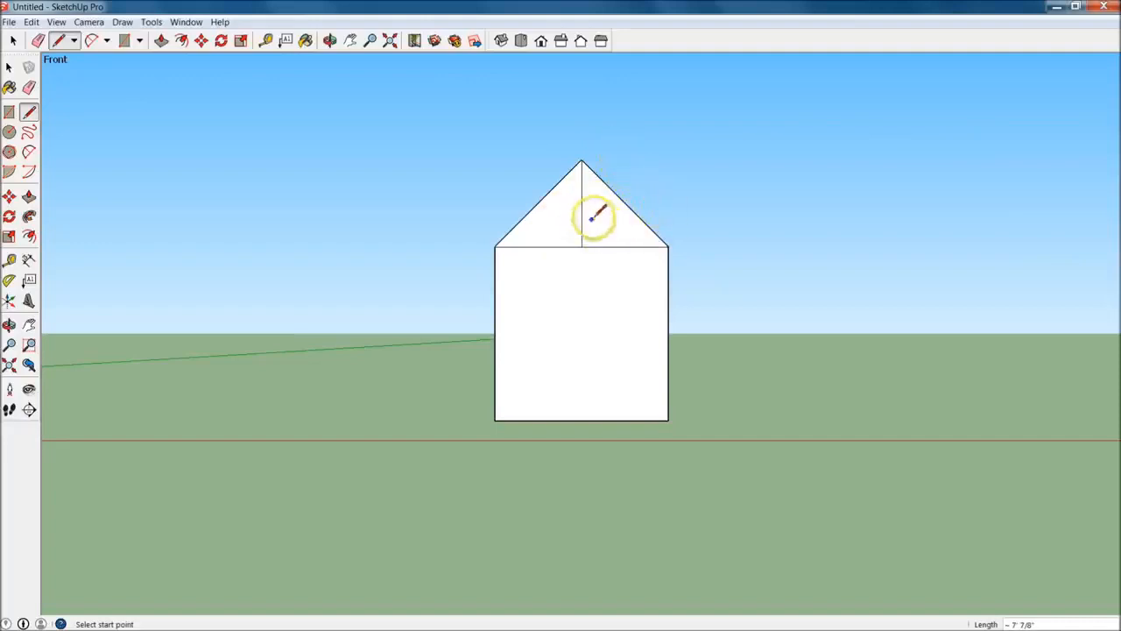
mouse_move(656, 213)
middle_down()
mouse_move(583, 260)
mouse_move(313, 494)
mouse_move(336, 450)
middle_up()
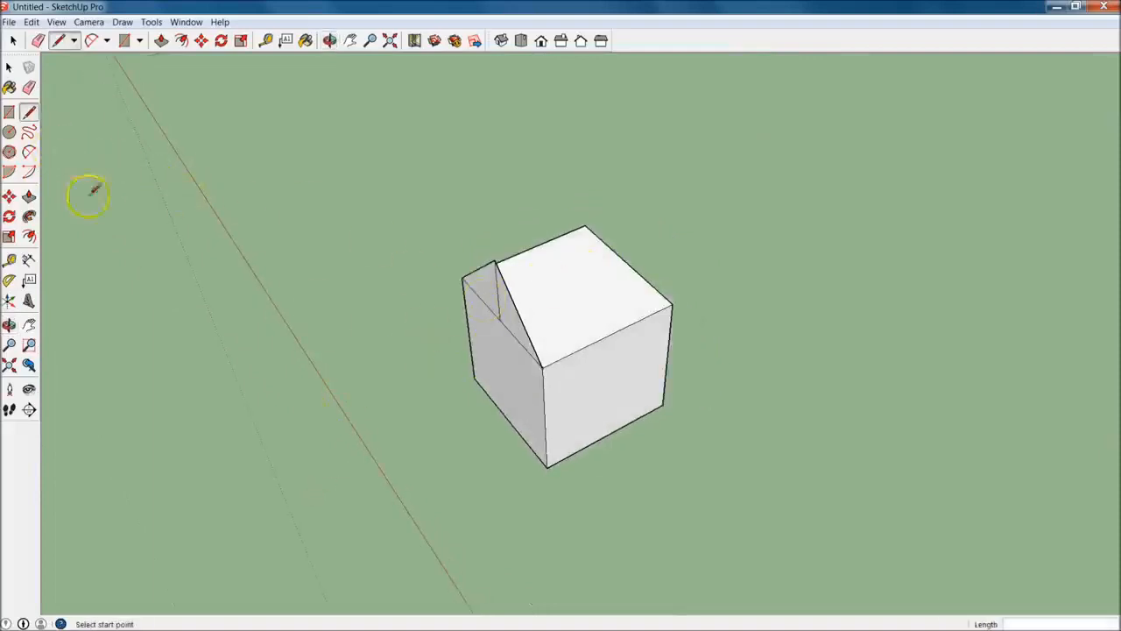
click(29, 196)
drag(534, 319, 666, 298)
middle_drag(549, 348, 634, 306)
click(615, 324)
key(Escape)
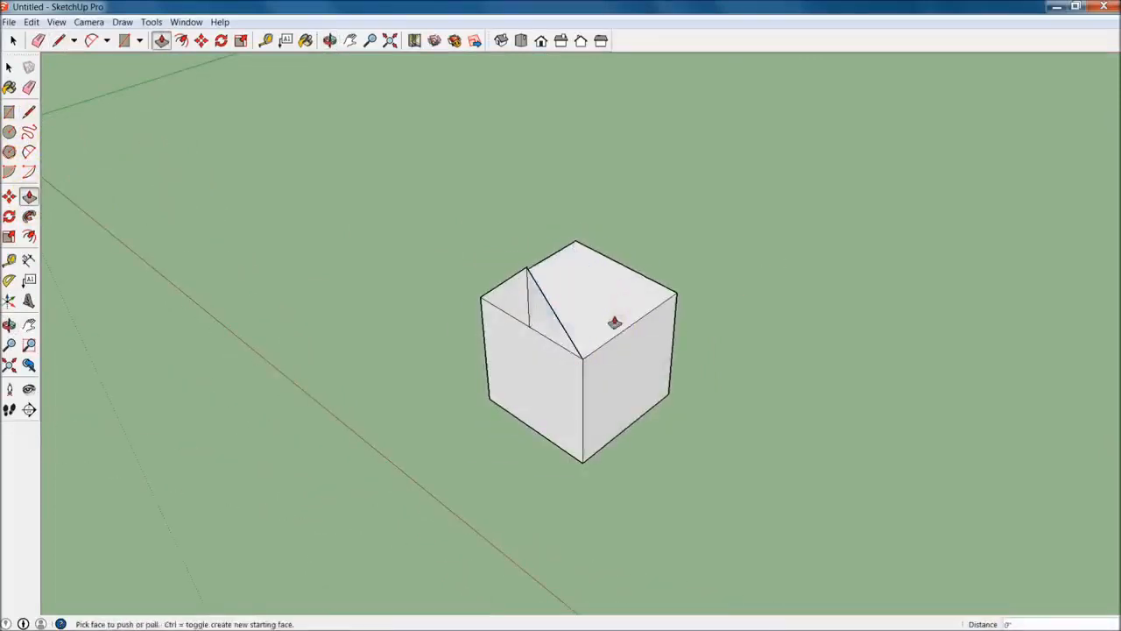
Step: Erase the gable's vertical centre line with the Eraser, and undo the erasure
click(29, 87)
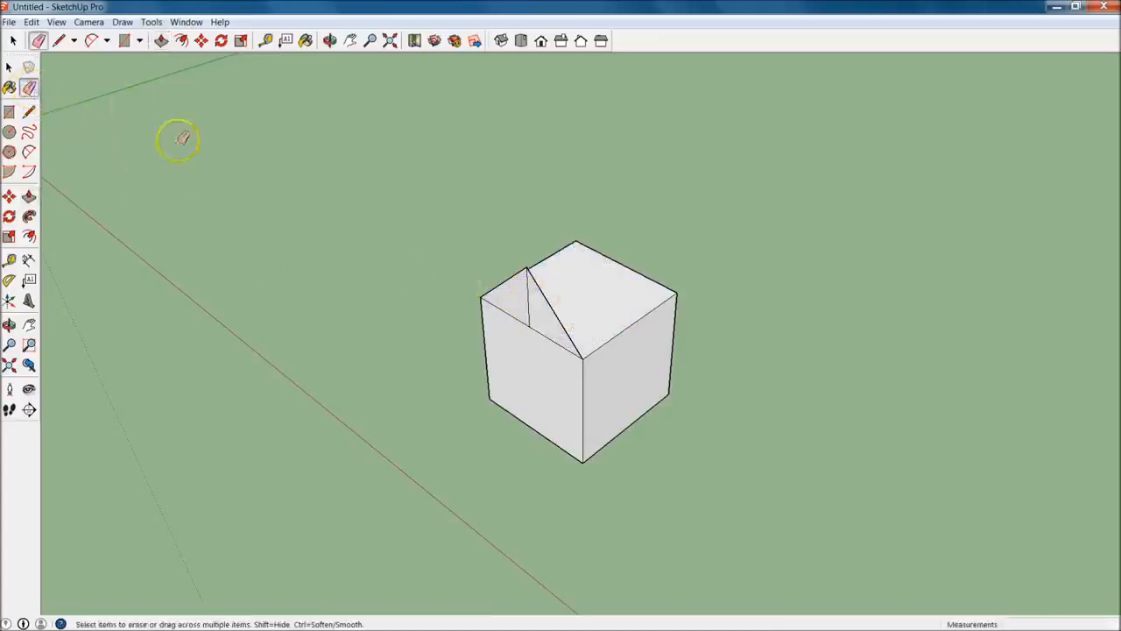
scroll(542, 303, up, 3)
drag(627, 279, 633, 252)
key(e)
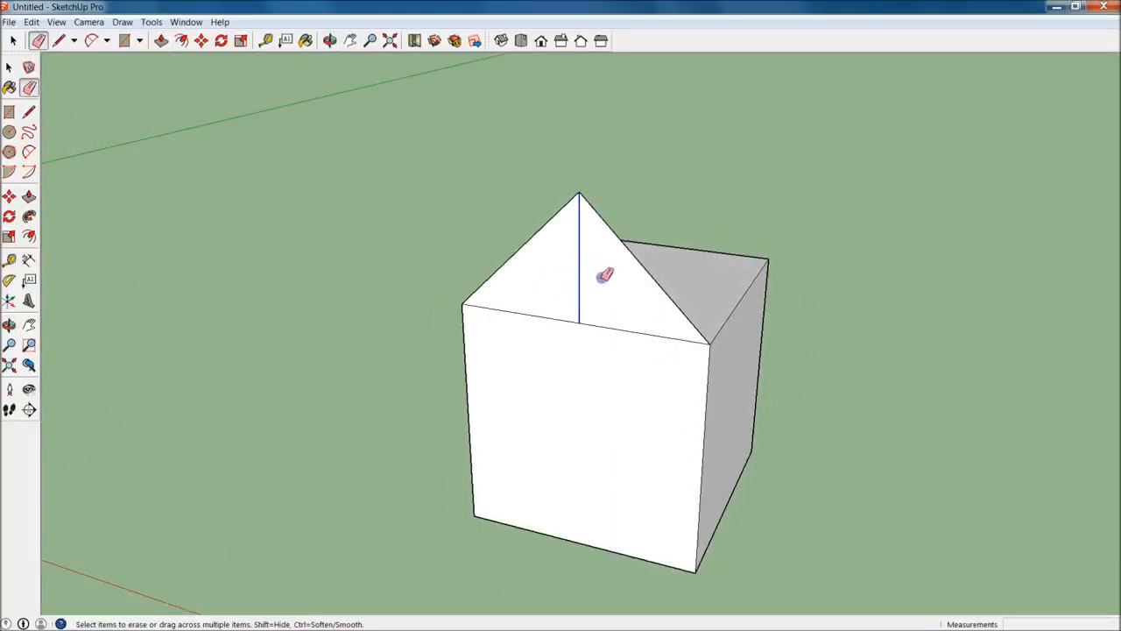
click(622, 289)
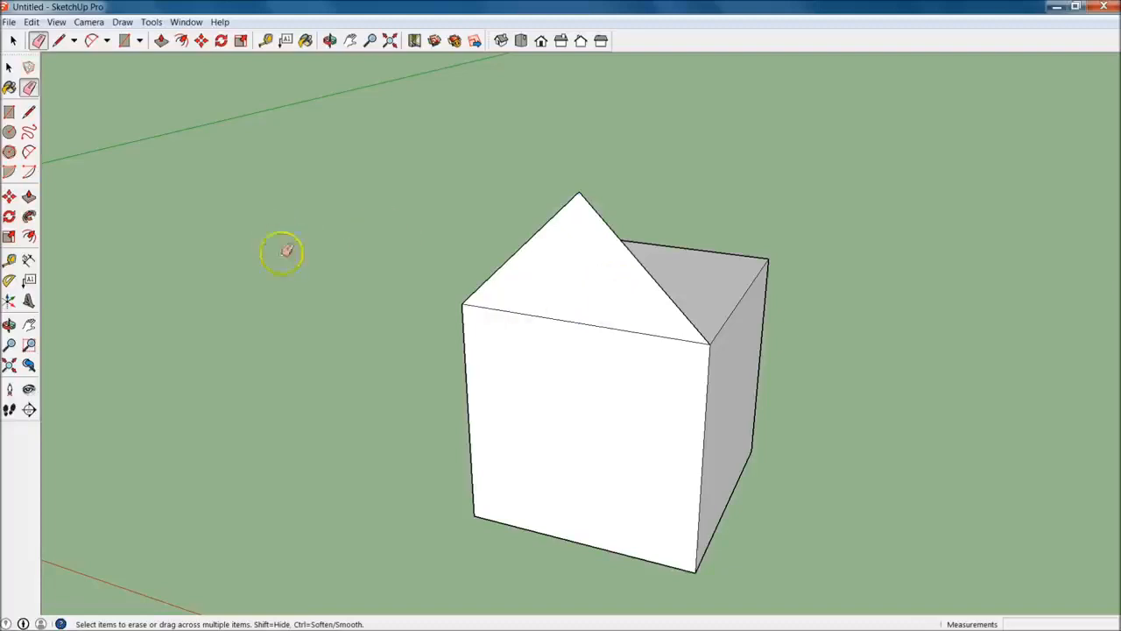
key(ctrl+z)
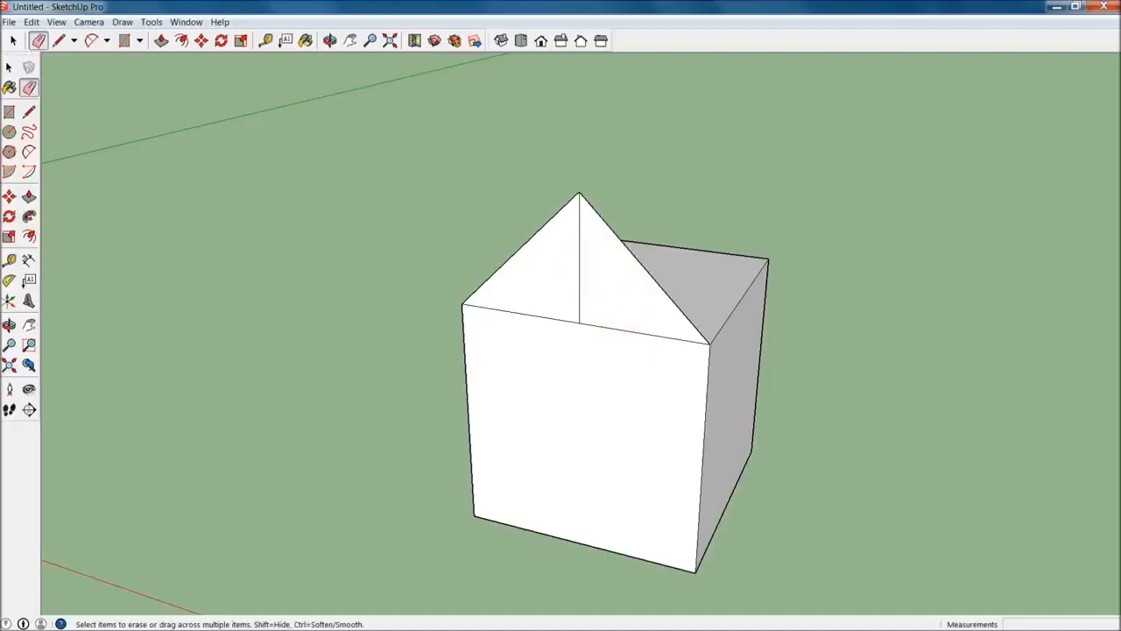
Step: Select the gable's vertical centre line, delete it, and undo the deletion
click(9, 68)
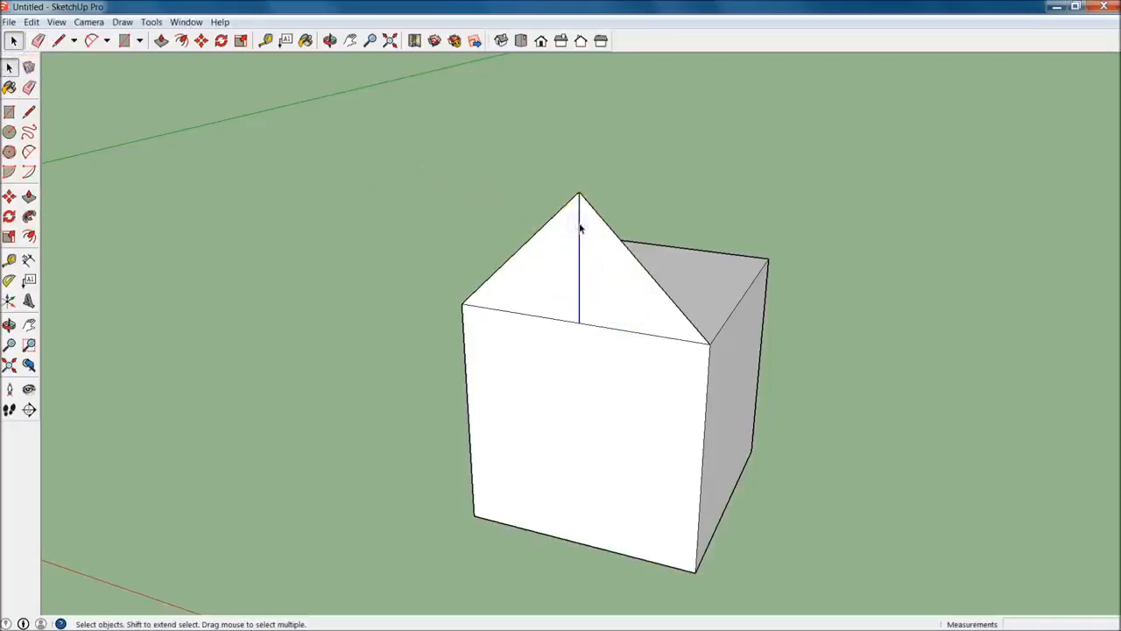
key(Delete)
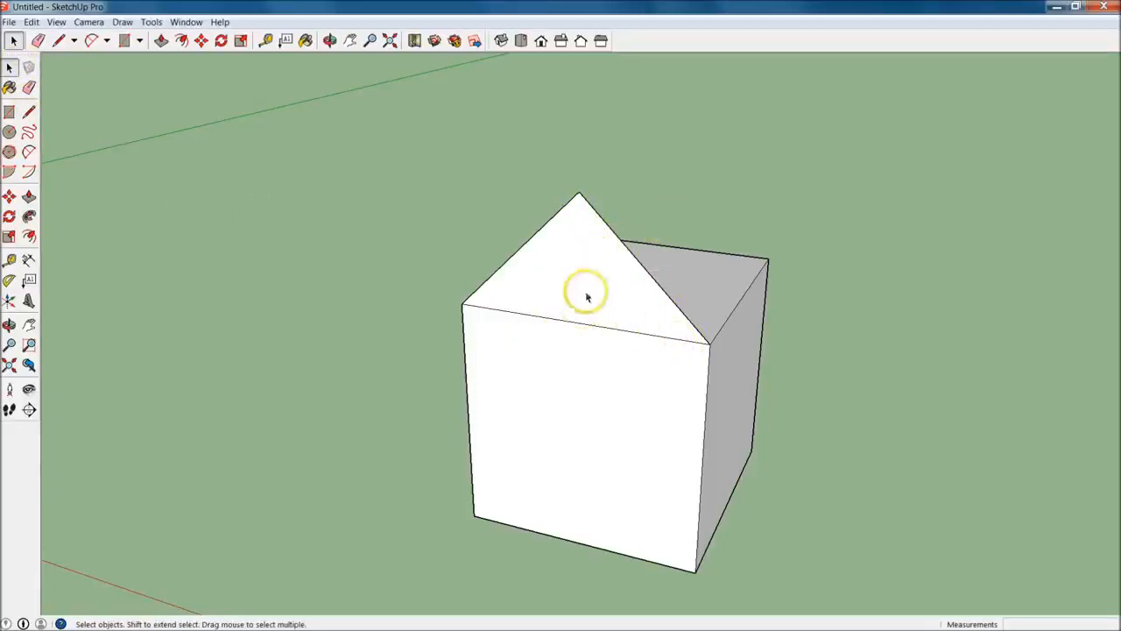
key(ctrl+z)
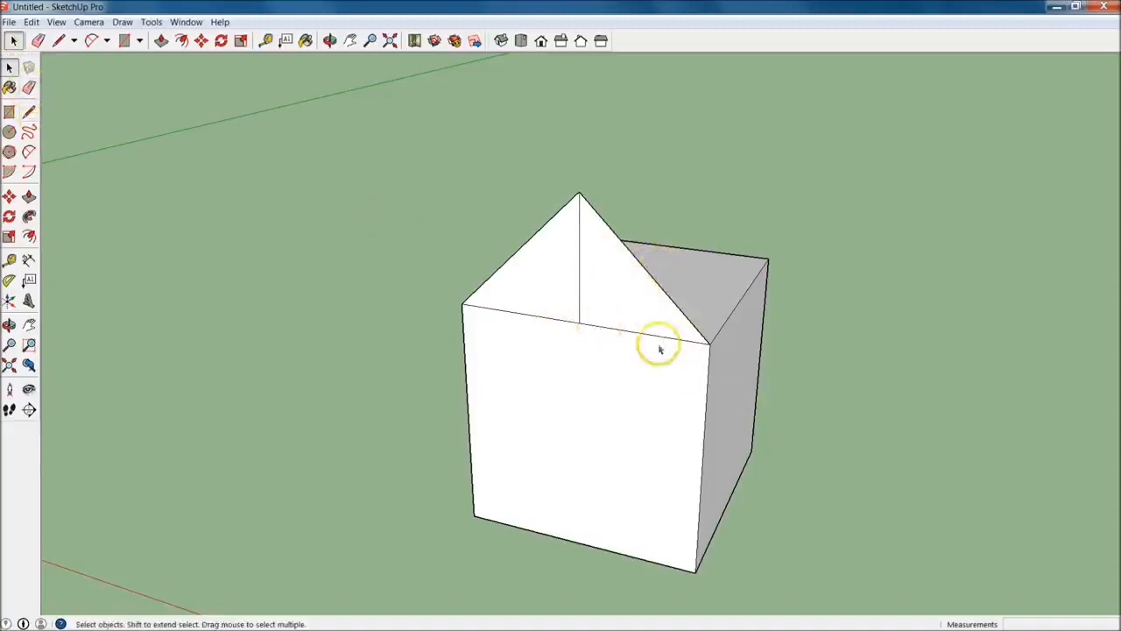
Step: Try the Eraser on the gable's centre line and in one sweep across the box's rear edges, undoing each erasure
key(e)
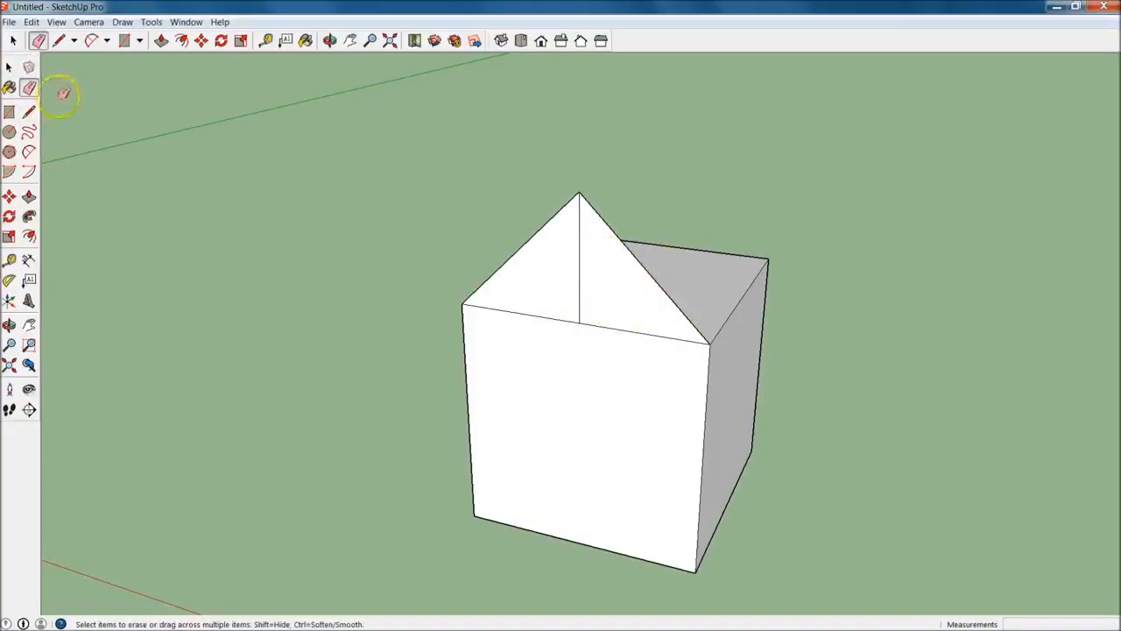
click(579, 279)
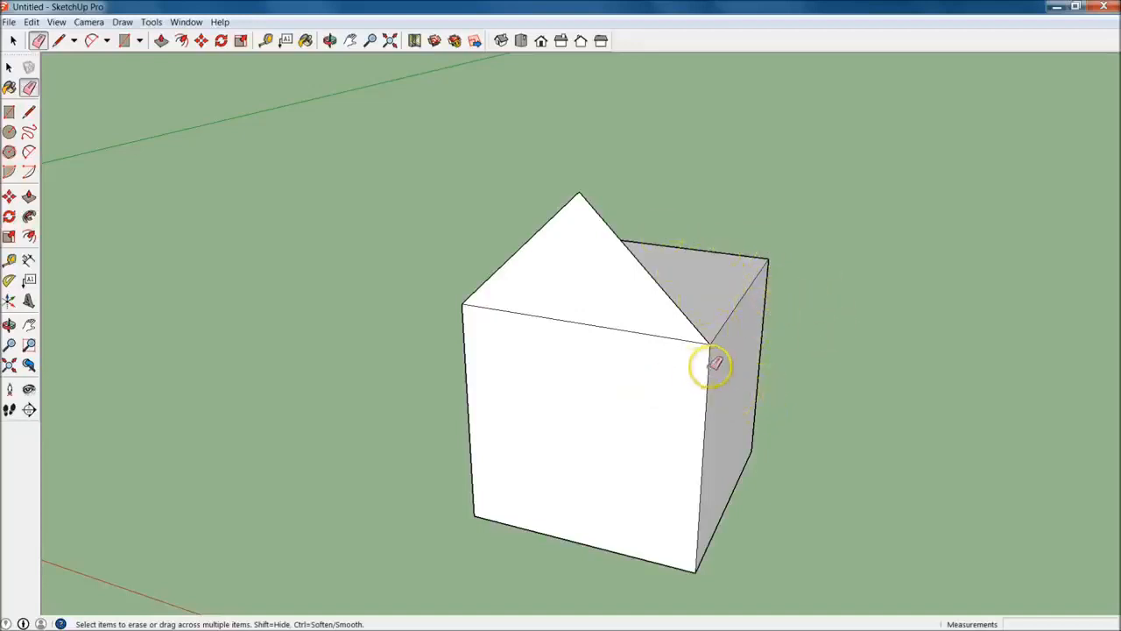
key(ctrl+z)
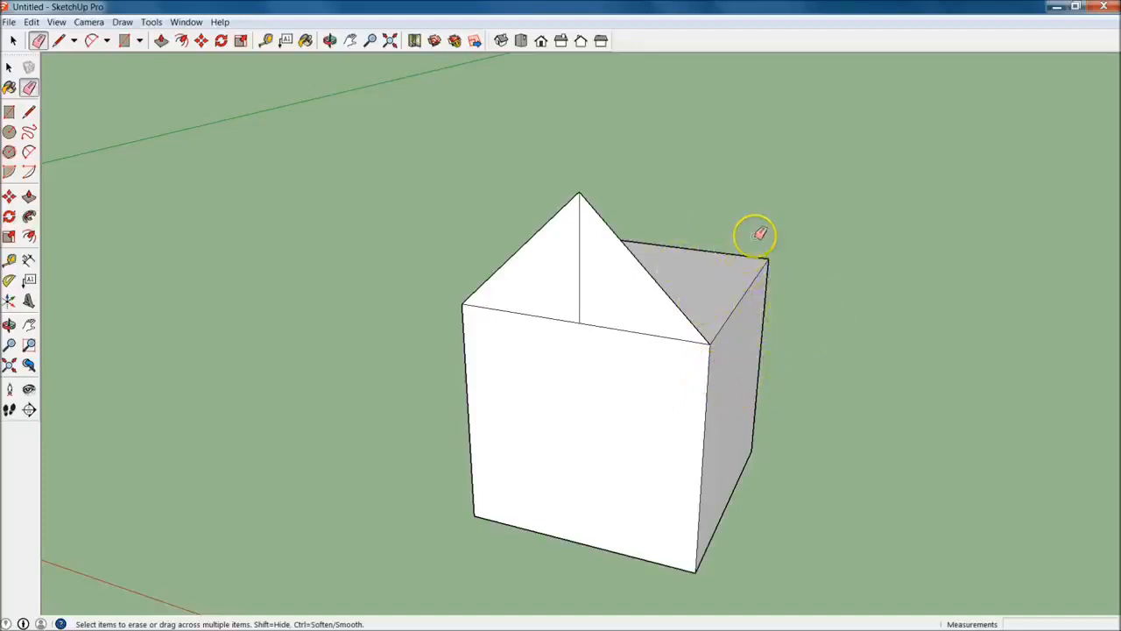
drag(777, 334, 805, 332)
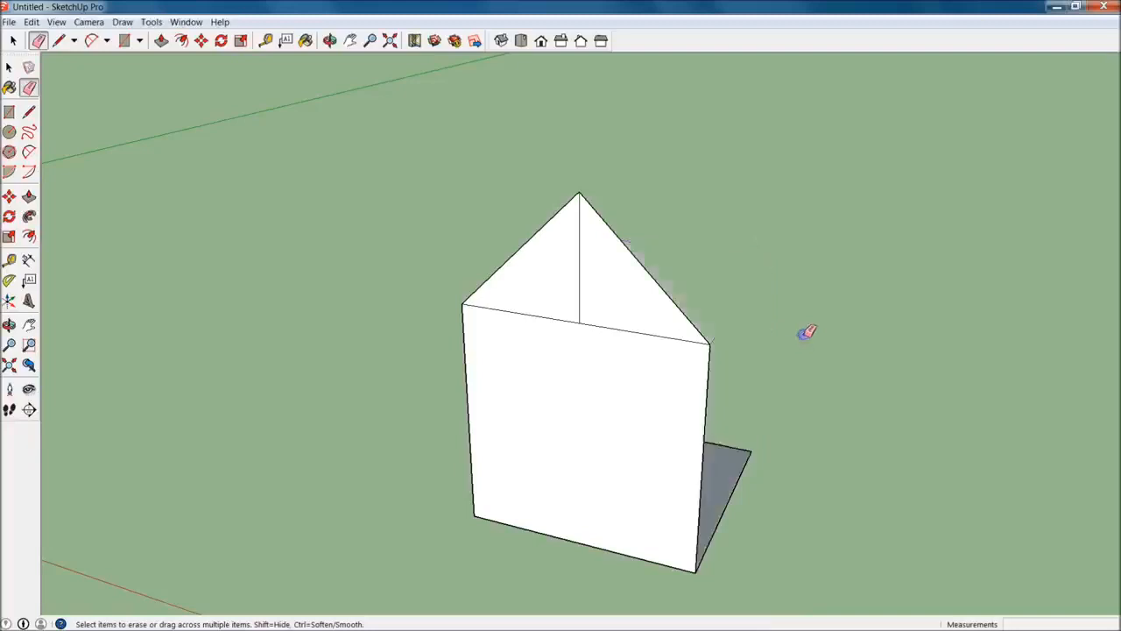
key(ctrl+z)
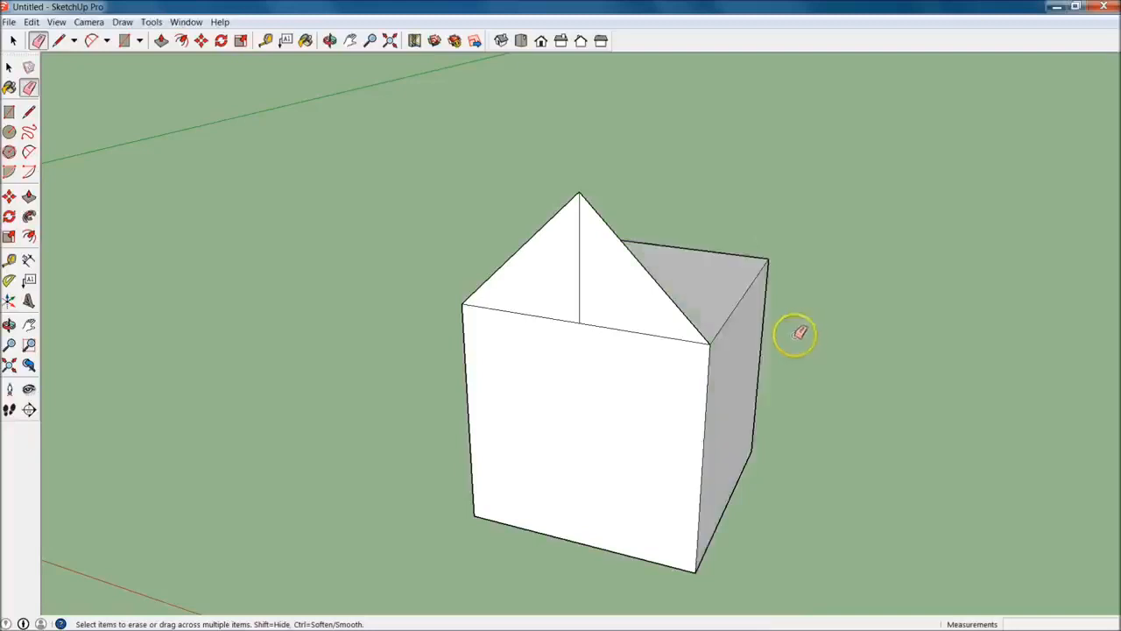
Step: Erase the gable's vertical centre line to merge the two halves into one triangular face
key(space)
mouse_move(796, 315)
middle_down()
mouse_move(613, 421)
mouse_move(888, 415)
mouse_move(787, 340)
middle_up()
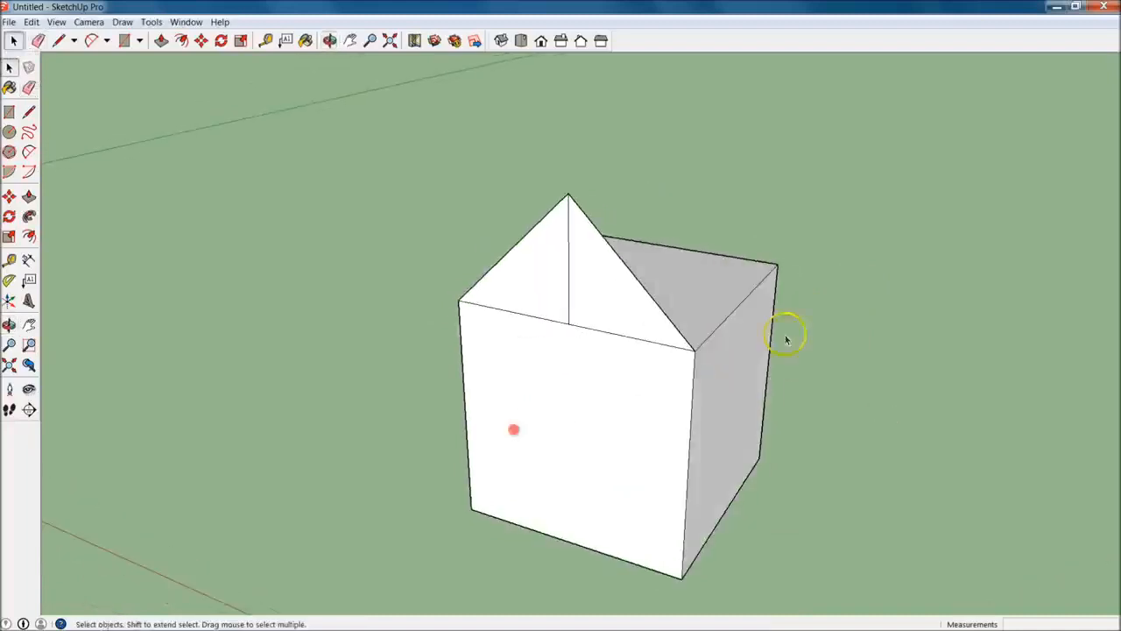
middle_drag(668, 433, 701, 421)
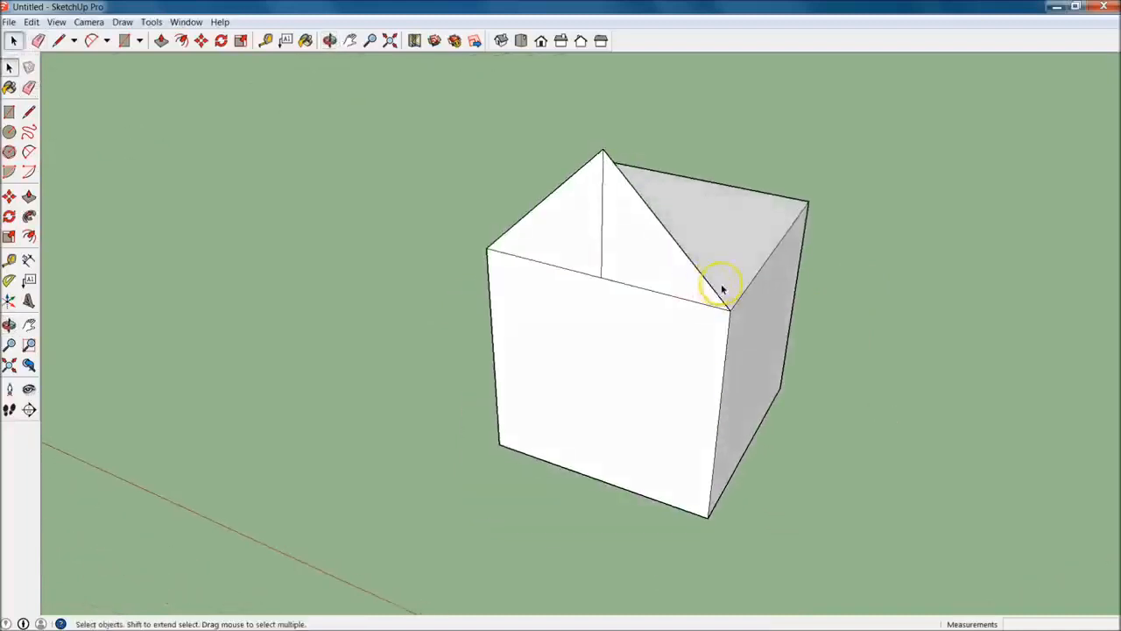
click(29, 87)
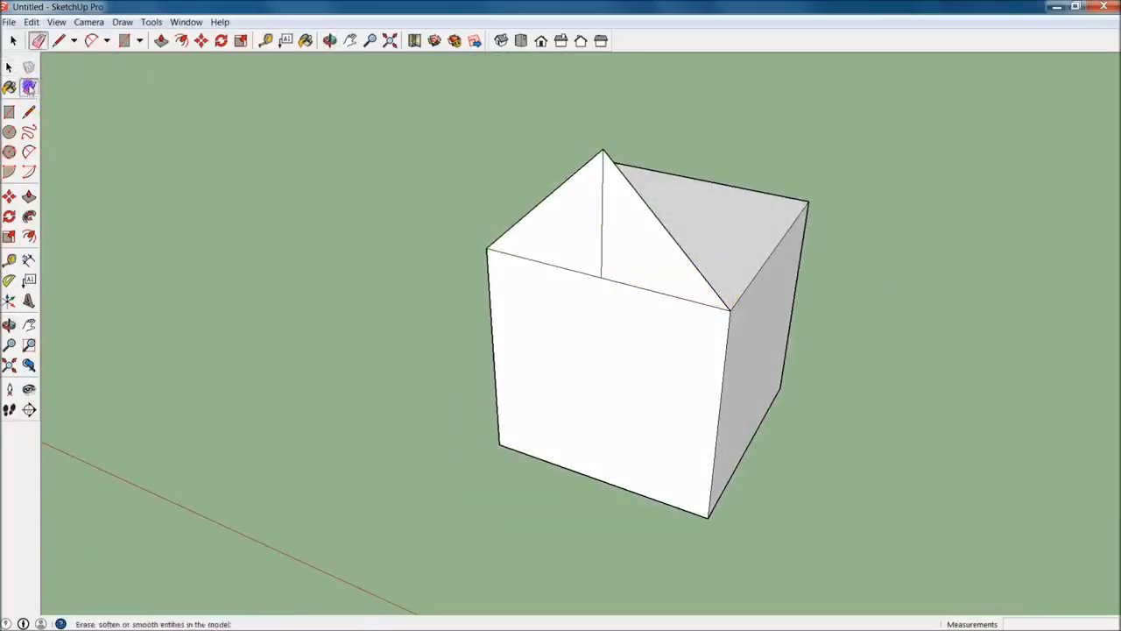
click(601, 214)
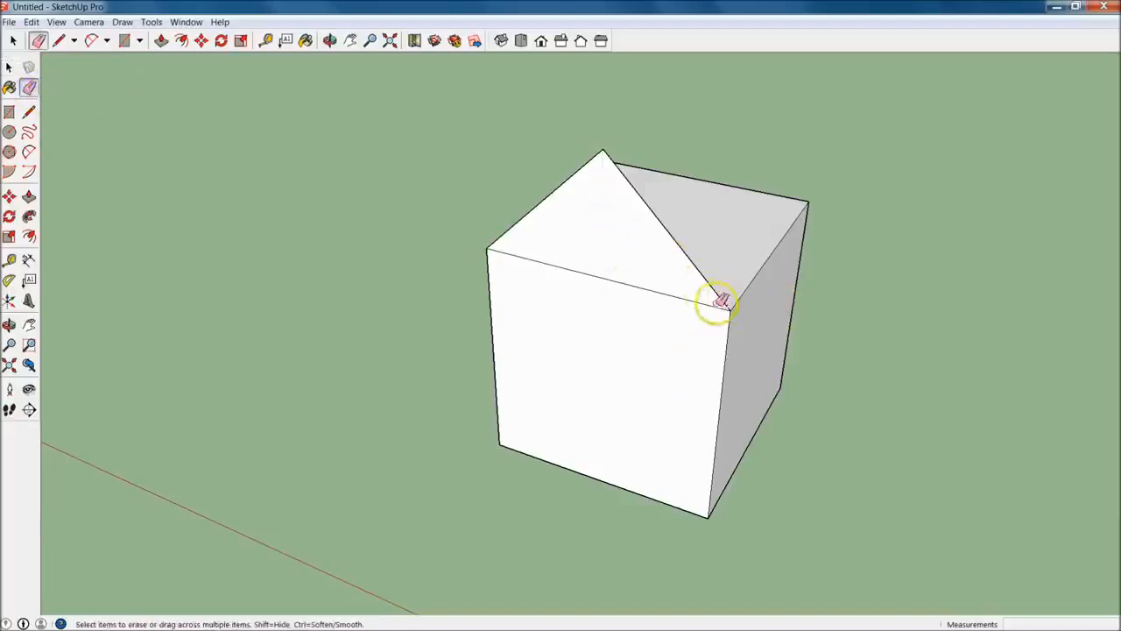
key(space)
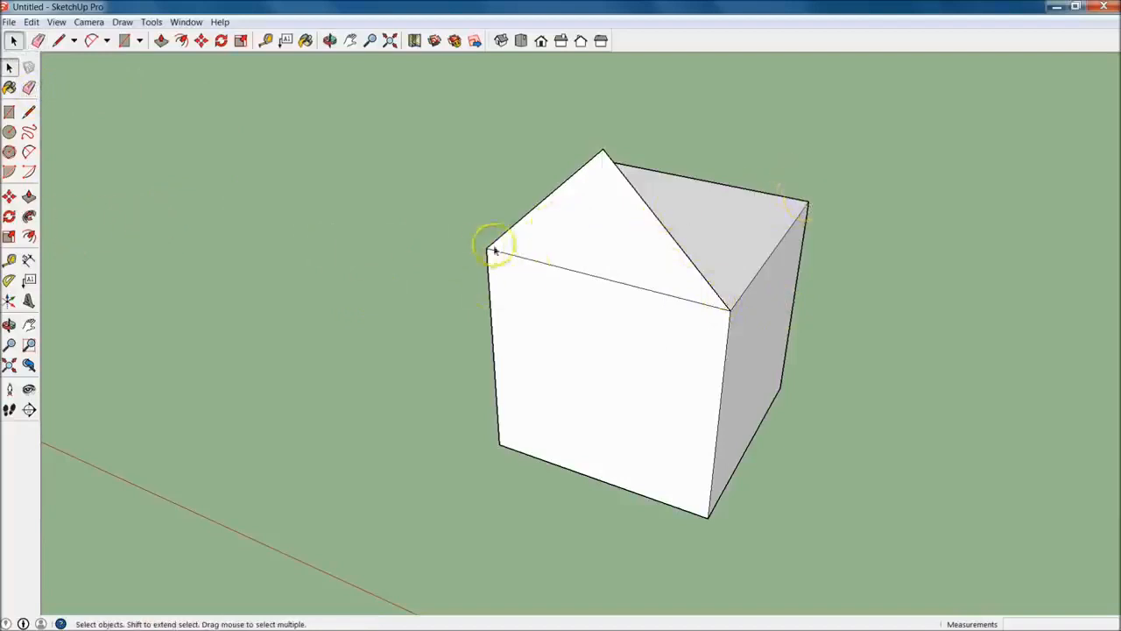
Step: Push/Pull the triangular gable face 10' back to the rear of the box to form a pitched roof
click(28, 195)
middle_drag(806, 263, 445, 295)
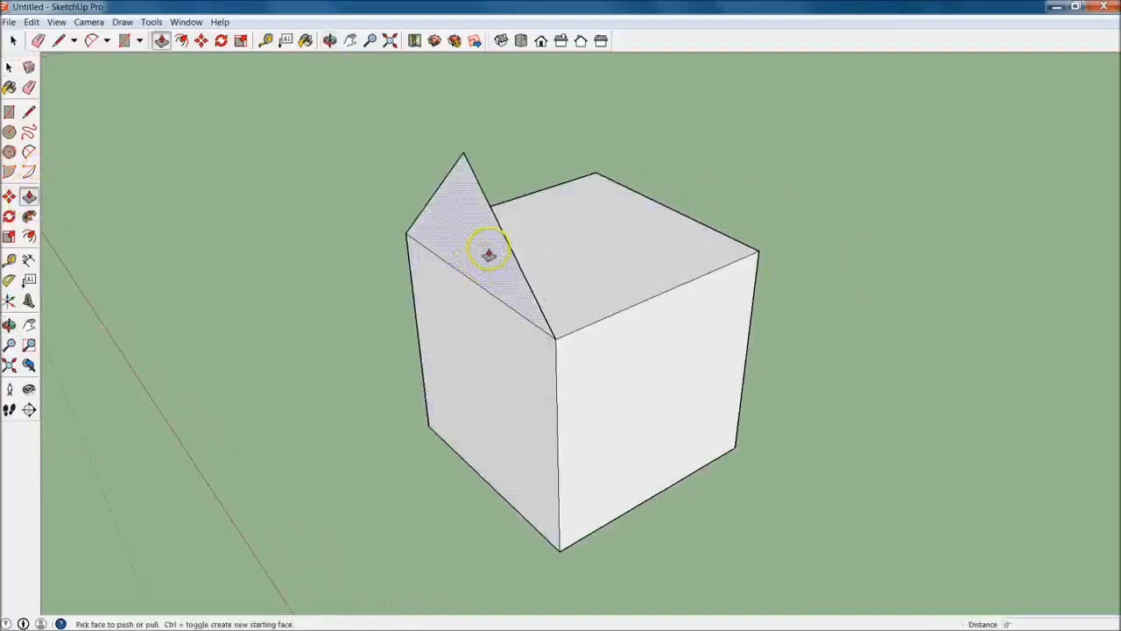
drag(508, 285, 756, 253)
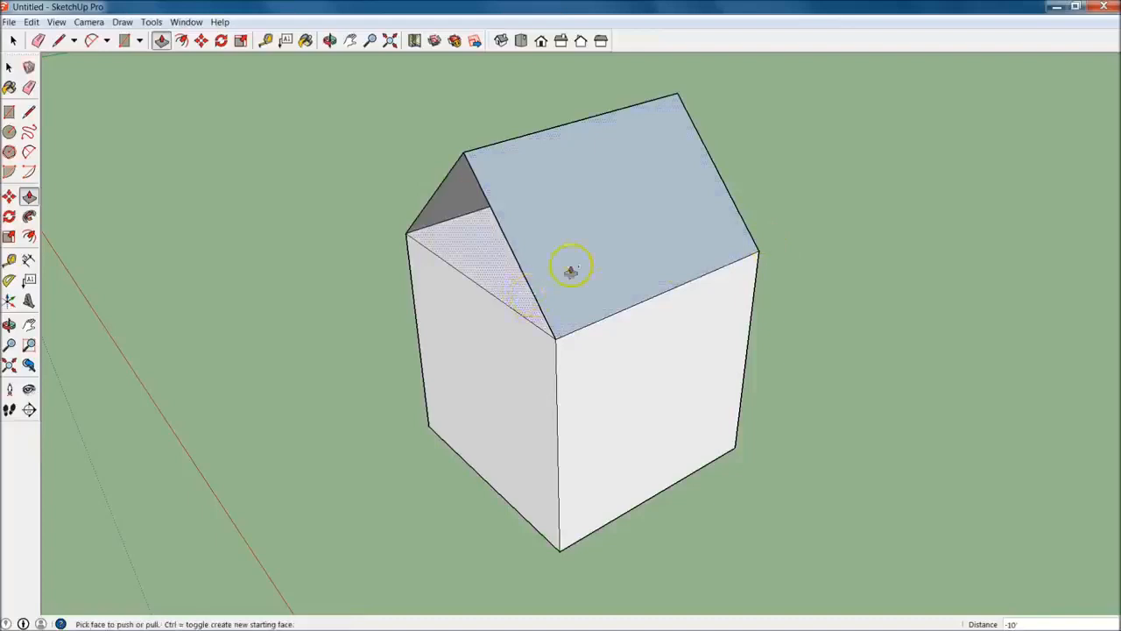
Step: Examine the roof and its open front gable from several angles, and undo the roof's Push/Pull
middle_drag(421, 243, 286, 351)
middle_drag(645, 218, 593, 270)
middle_drag(618, 485, 561, 242)
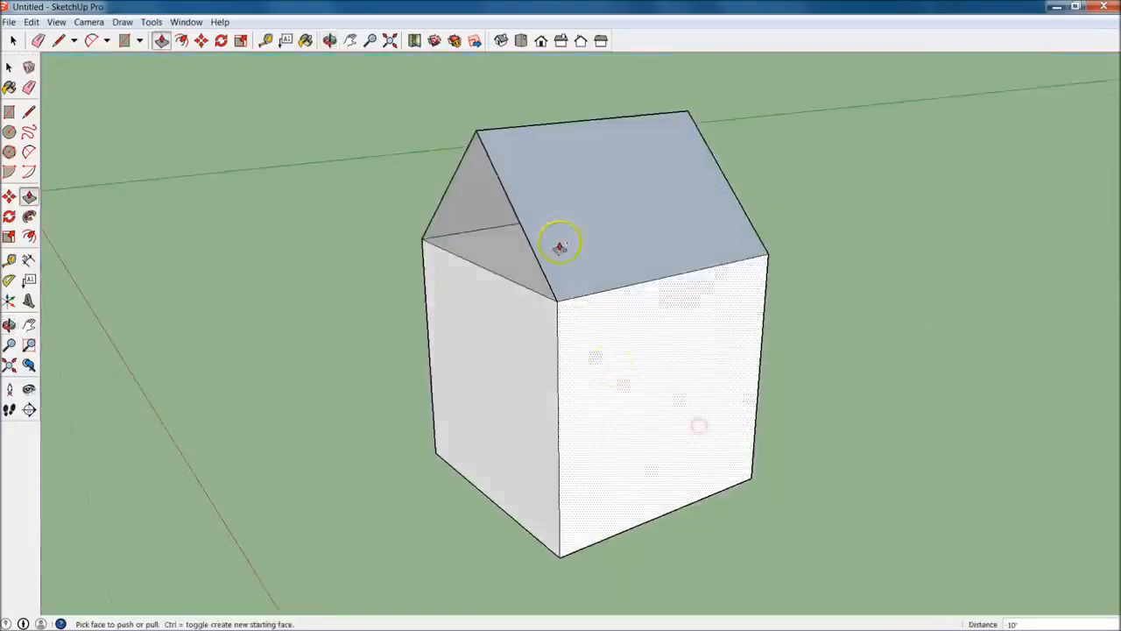
middle_drag(527, 407, 613, 464)
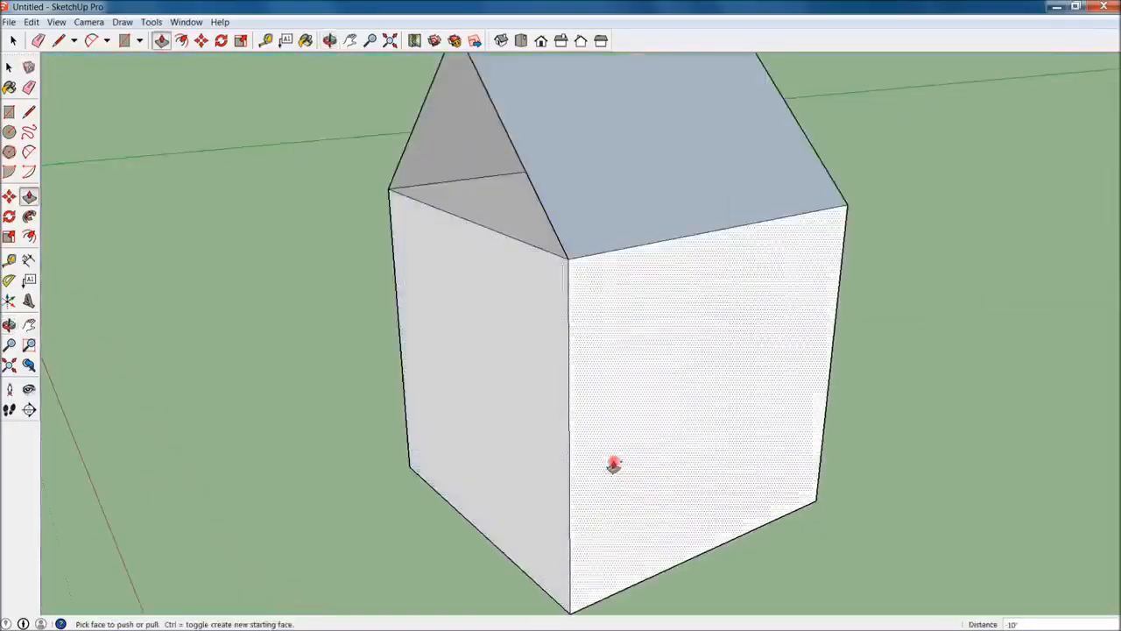
scroll(645, 365, down, 5)
scroll(654, 426, up, 5)
middle_drag(654, 426, 658, 498)
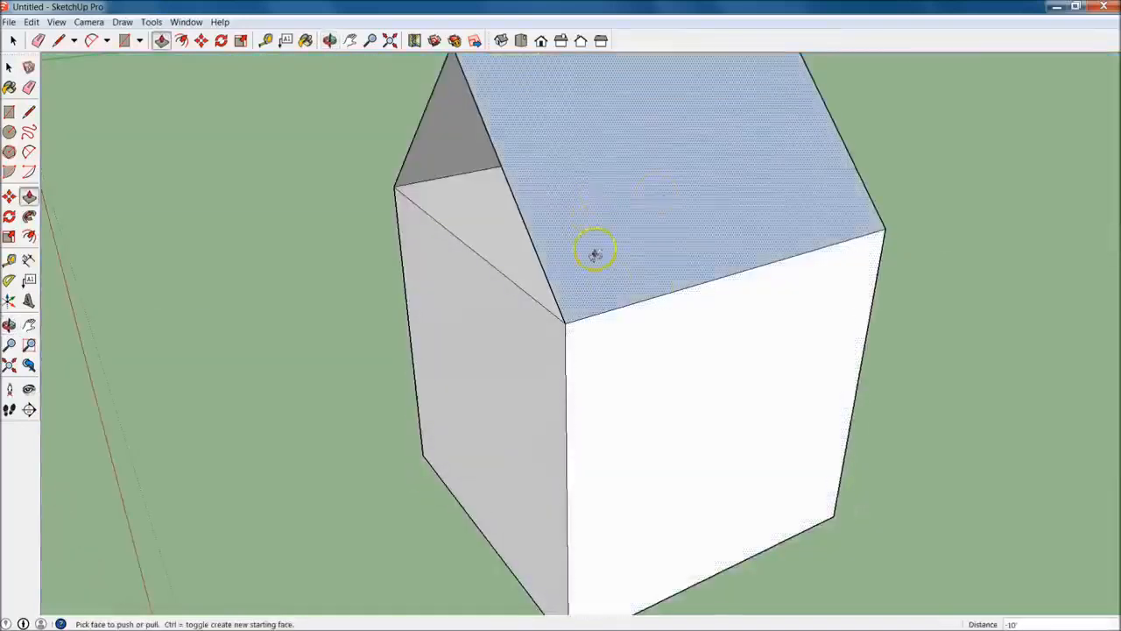
middle_drag(626, 347, 481, 540)
key(space)
click(9, 69)
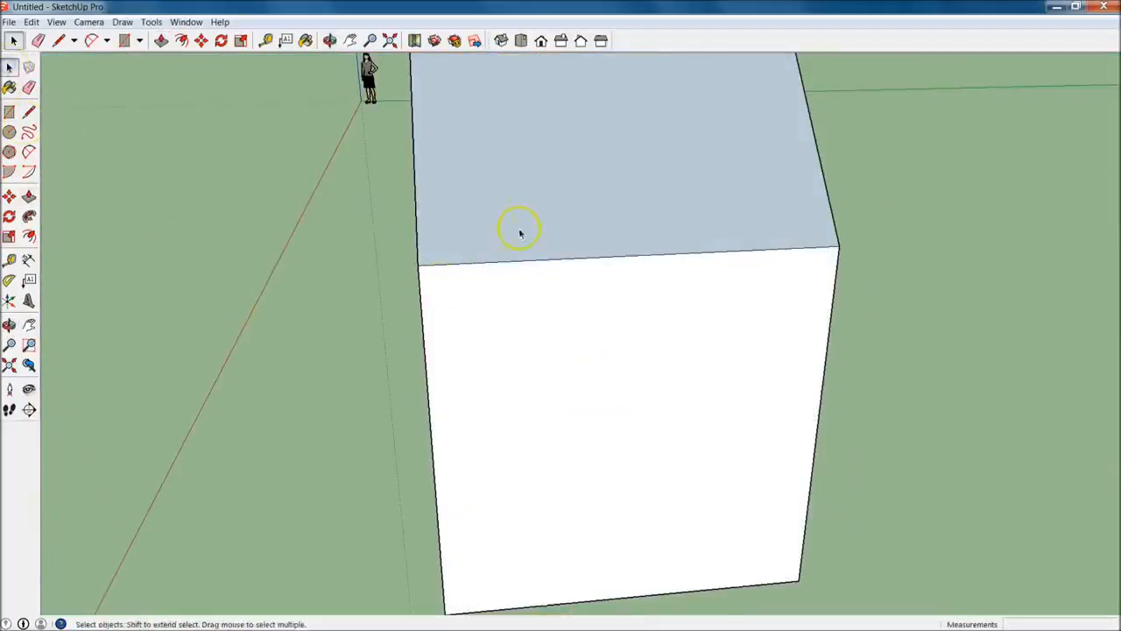
middle_drag(538, 344, 417, 348)
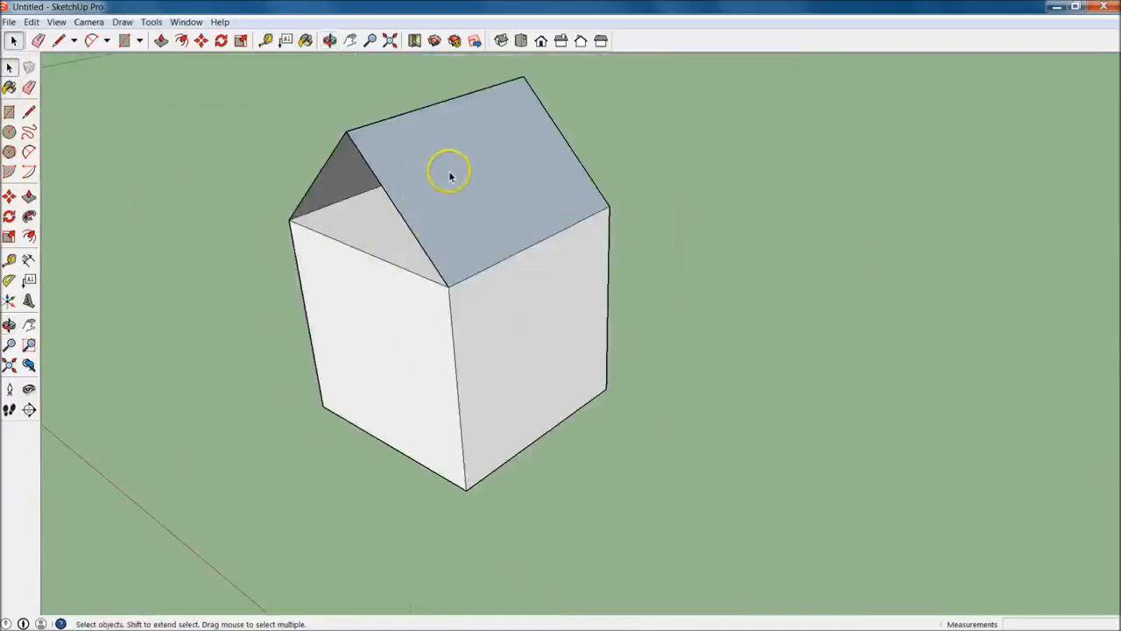
key(Delete)
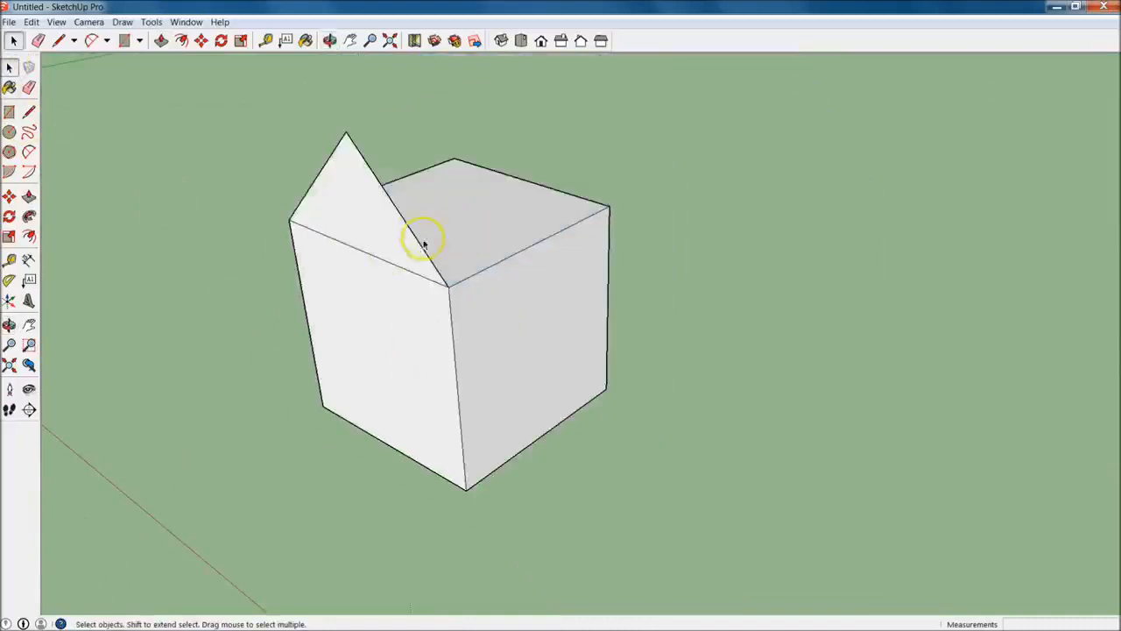
Step: Push/Pull the triangular gable face 10' back to the box's rear corner, creating a new starting face so the front gable stays closed
key(p)
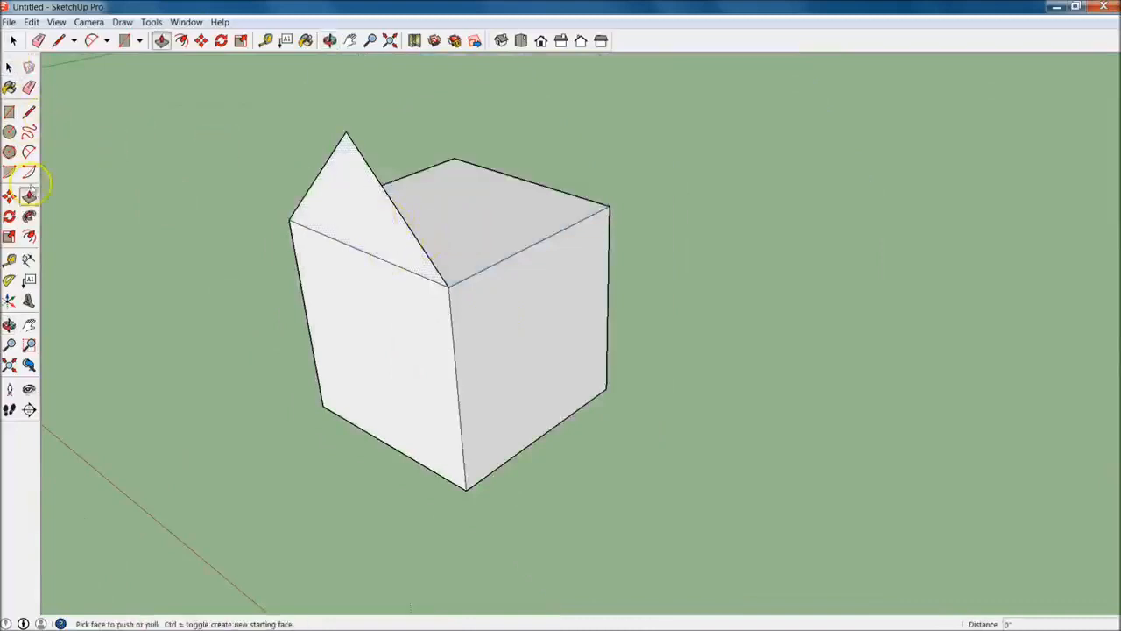
click(389, 219)
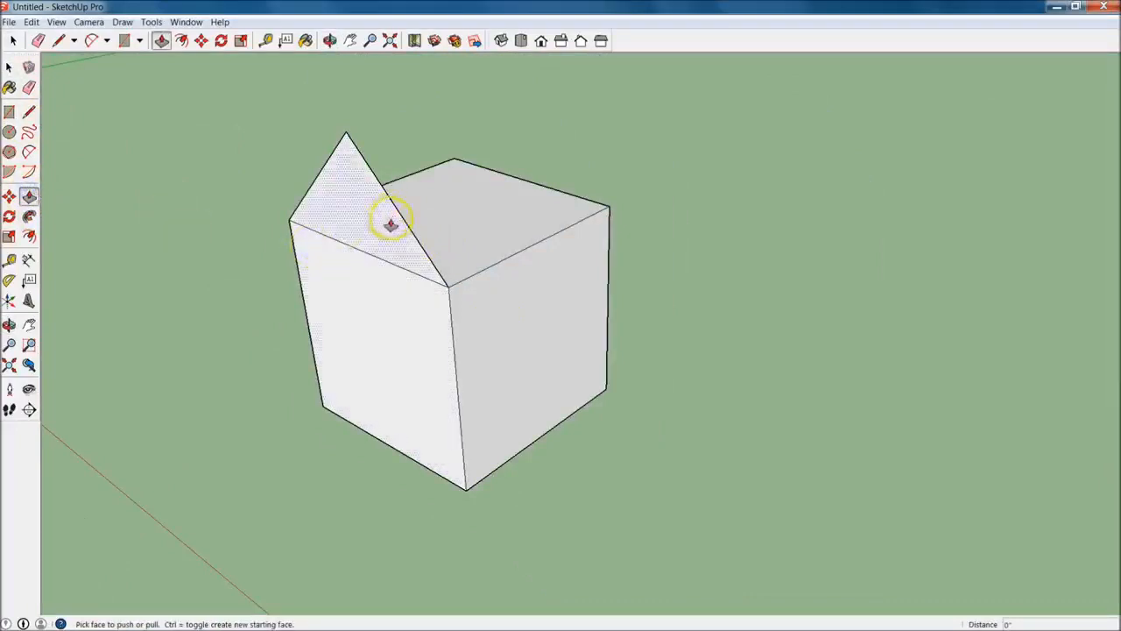
mouse_move(388, 234)
mouse_down()
mouse_move(483, 253)
mouse_move(530, 248)
mouse_move(505, 243)
mouse_move(614, 212)
mouse_move(443, 265)
mouse_move(610, 211)
mouse_up()
key(Escape)
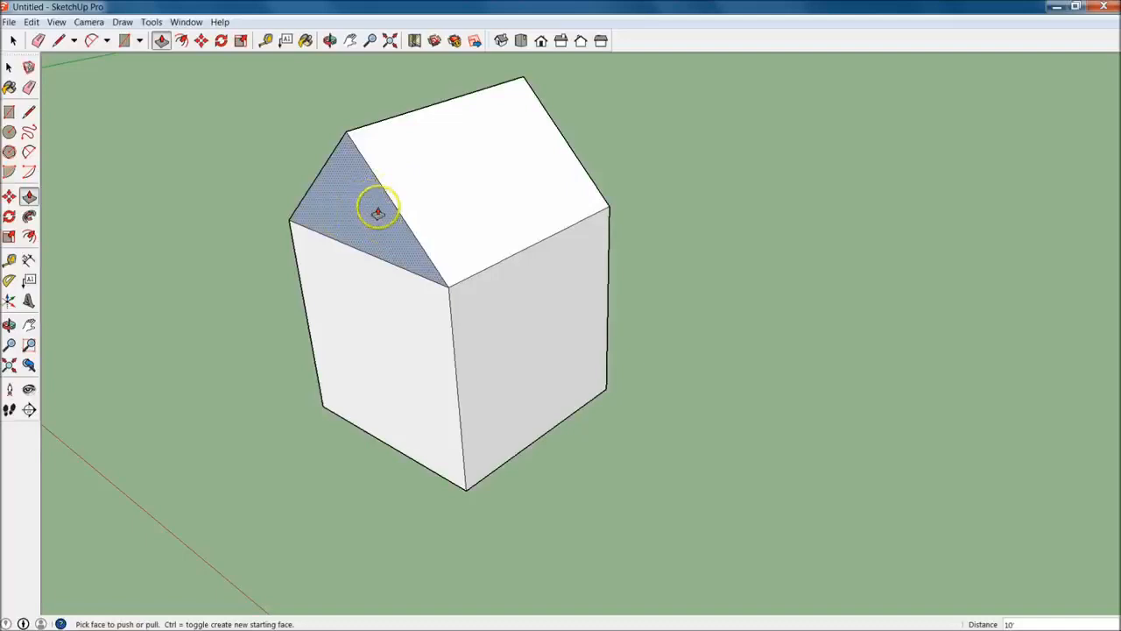
Step: Reverse the front gable face so its front side points outward
key(space)
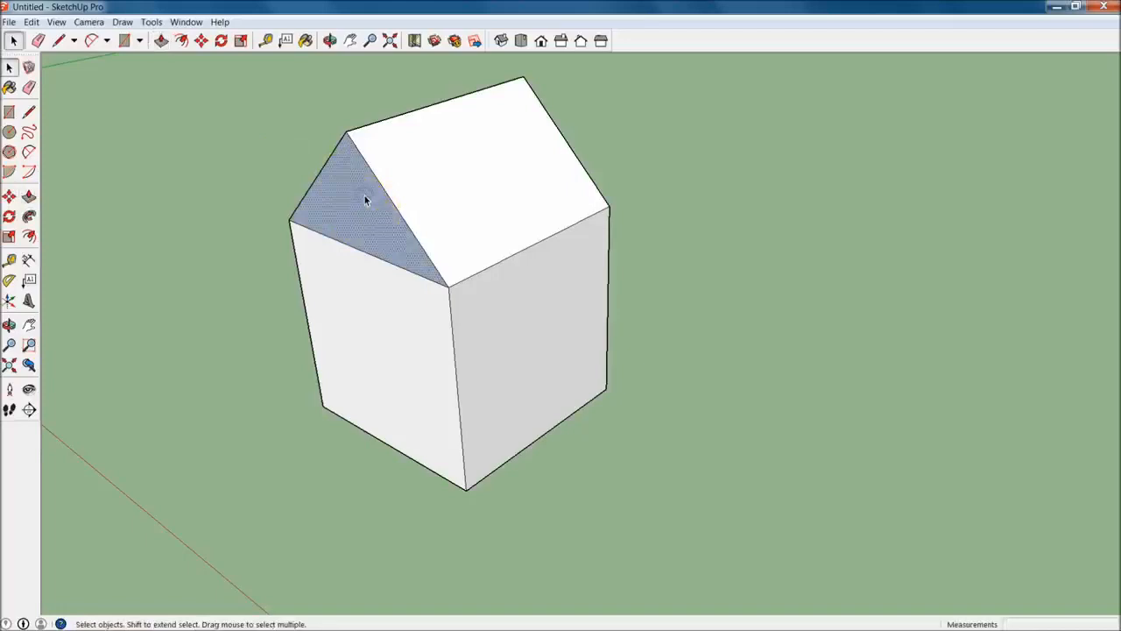
right_click(367, 201)
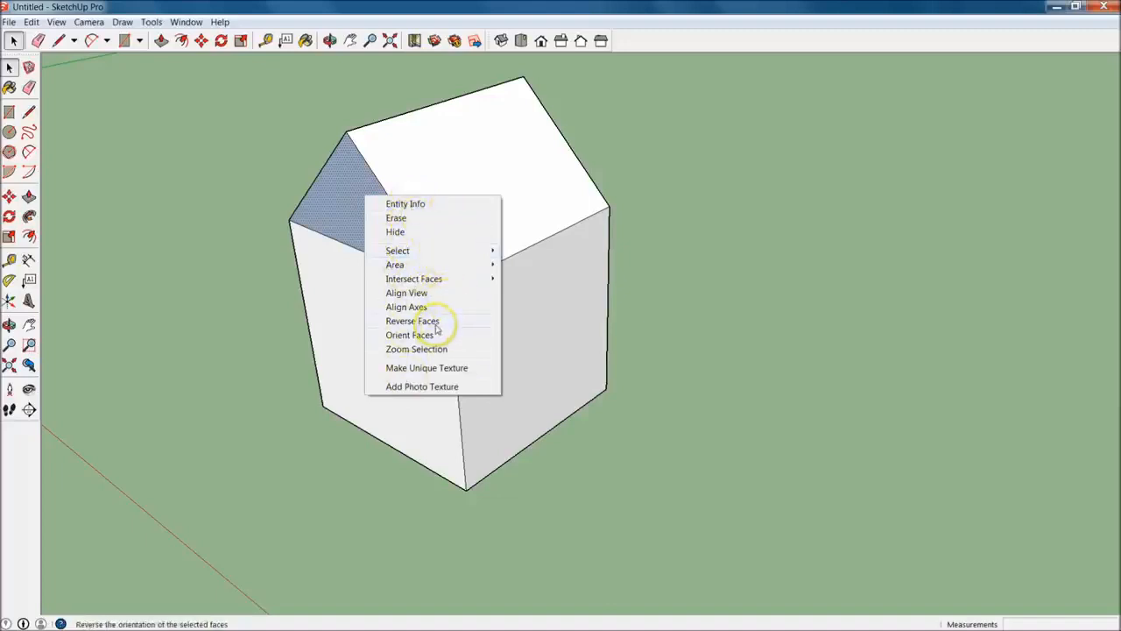
click(412, 320)
Step: Try a freehand door rectangle about 2' 6" by 6' 2" from the middle of the front wall's base, and undo it
middle_drag(432, 325, 243, 306)
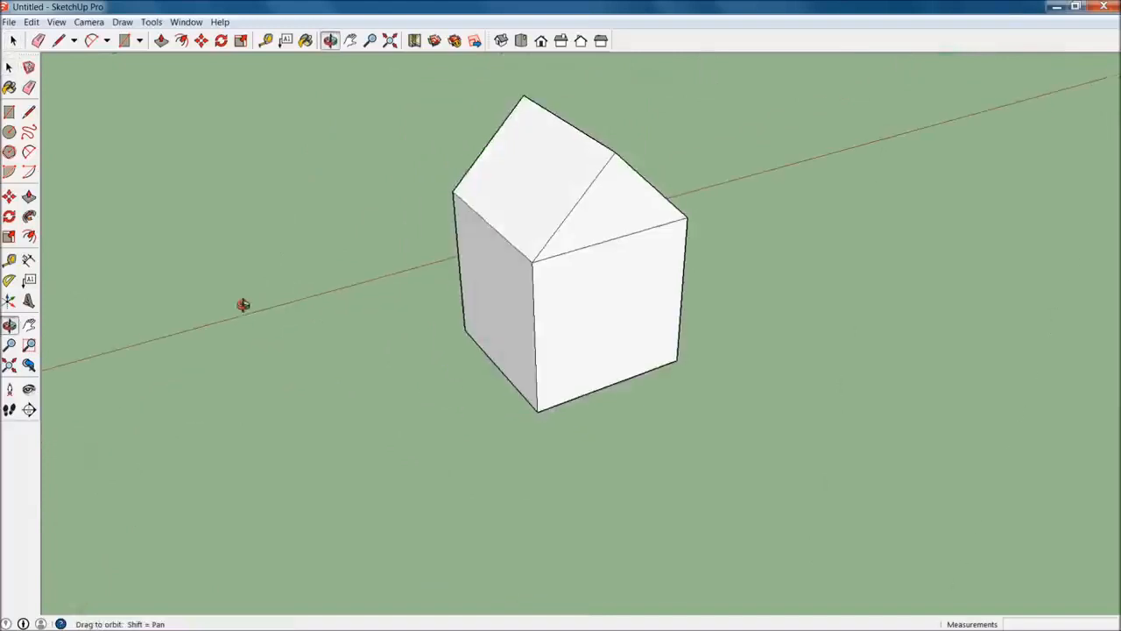
middle_drag(593, 245, 338, 271)
middle_drag(435, 275, 781, 327)
scroll(647, 289, up, 1)
scroll(647, 289, up, 1)
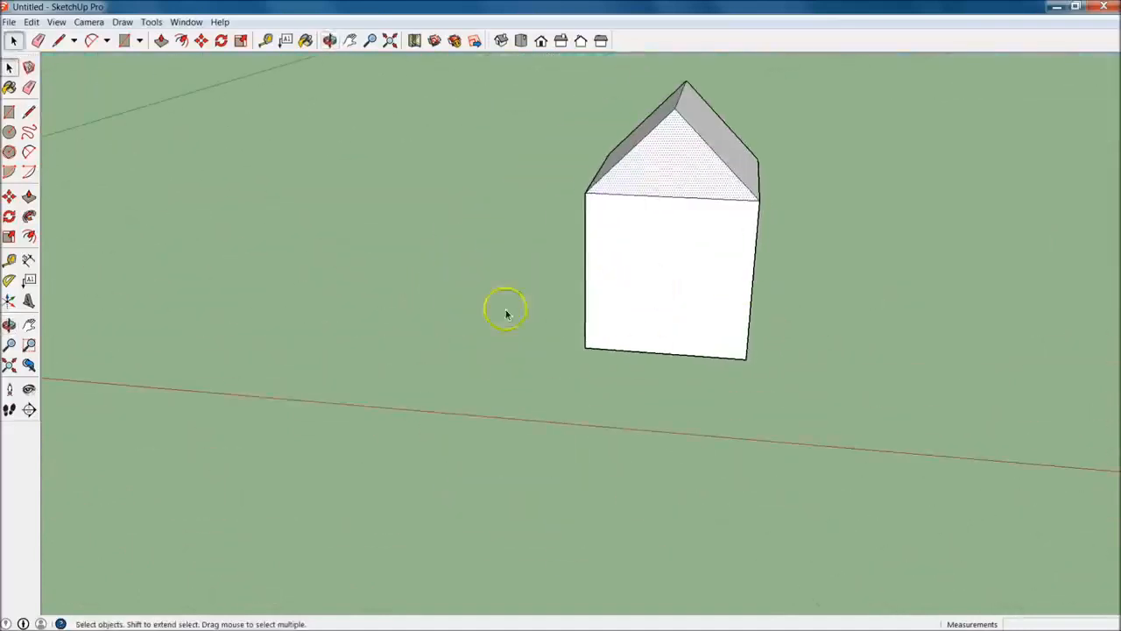
click(10, 113)
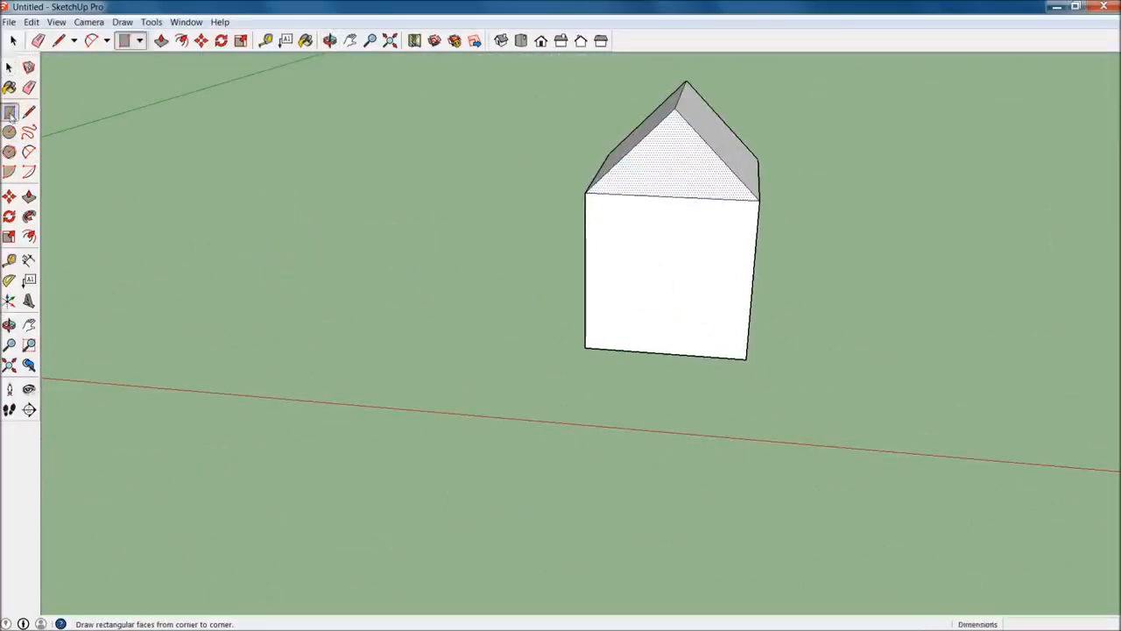
click(667, 352)
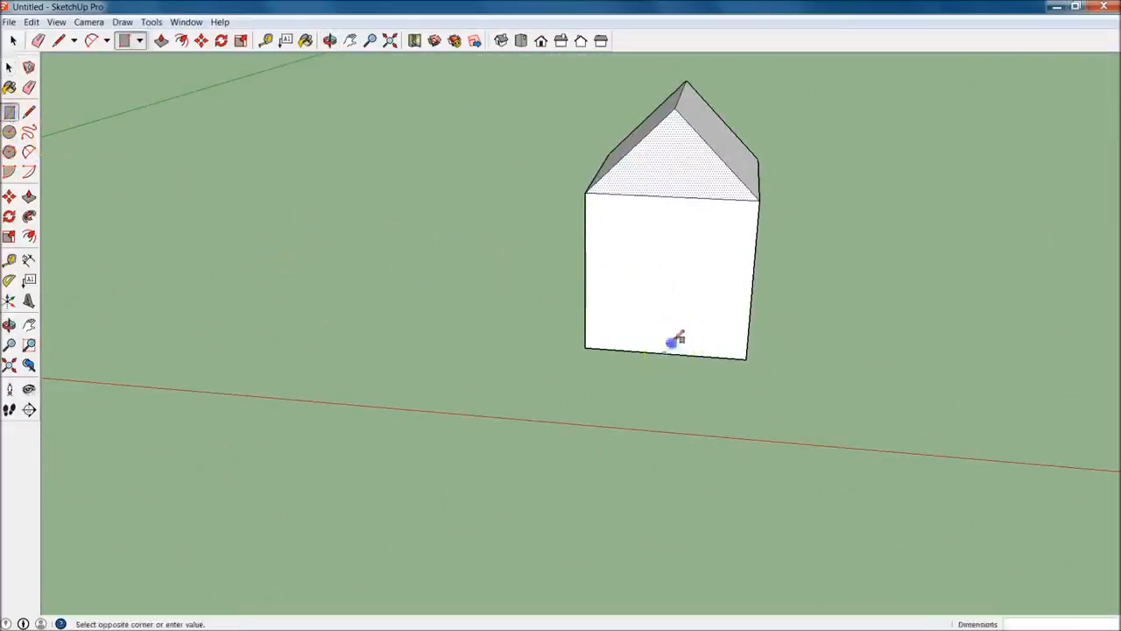
click(711, 260)
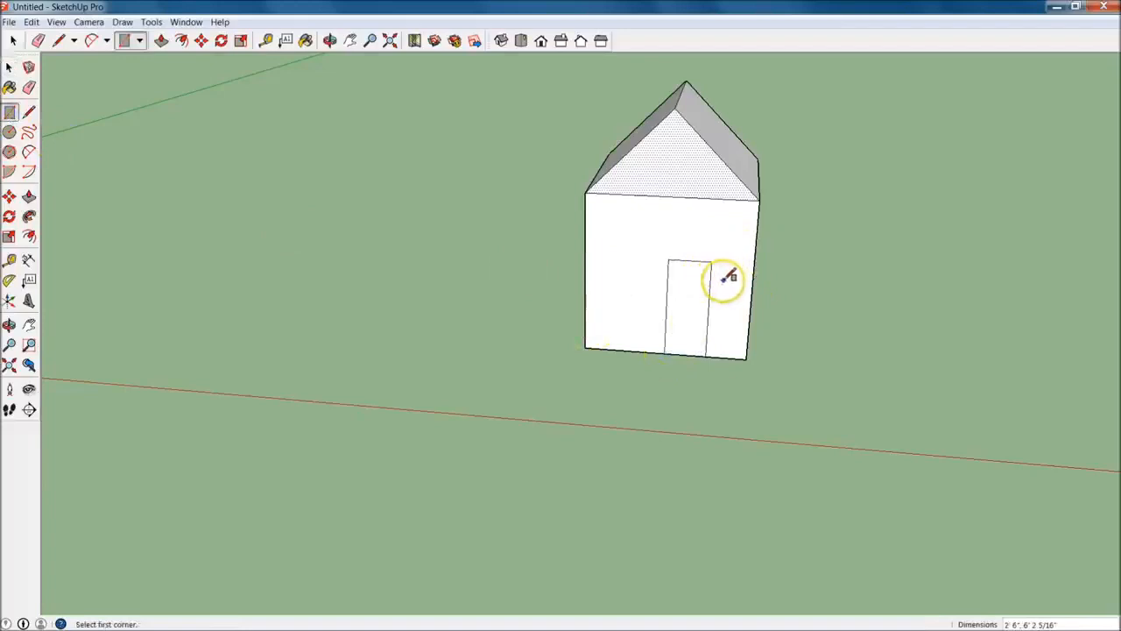
key(ctrl+z)
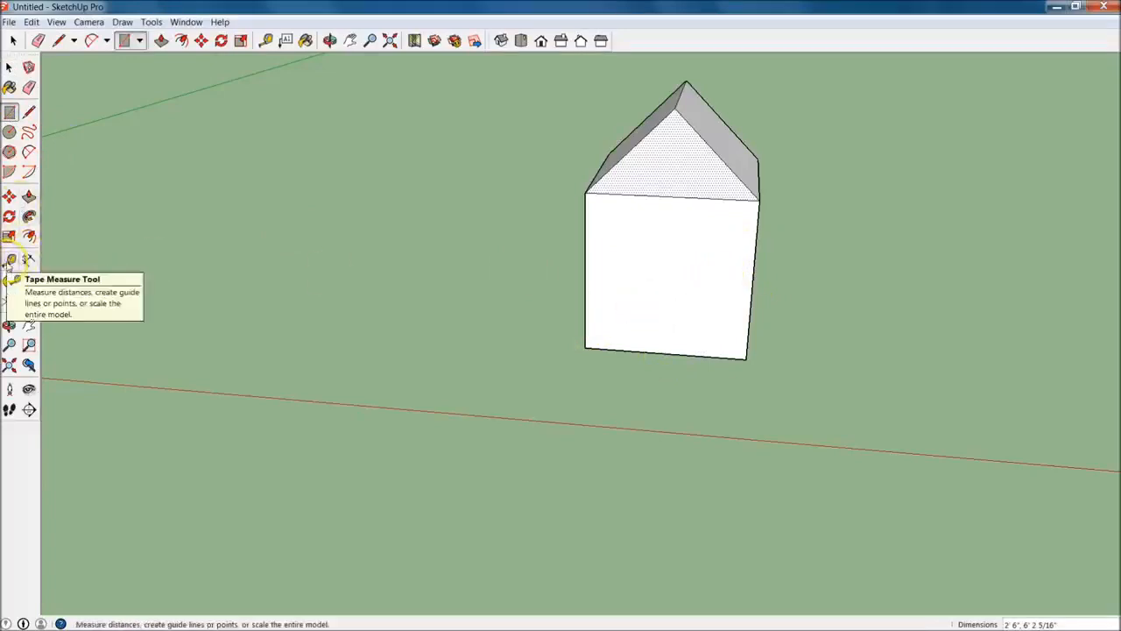
Step: Place a vertical guide down the centre of the front wall, 5' from its side edge, using the Tape Measure
click(10, 261)
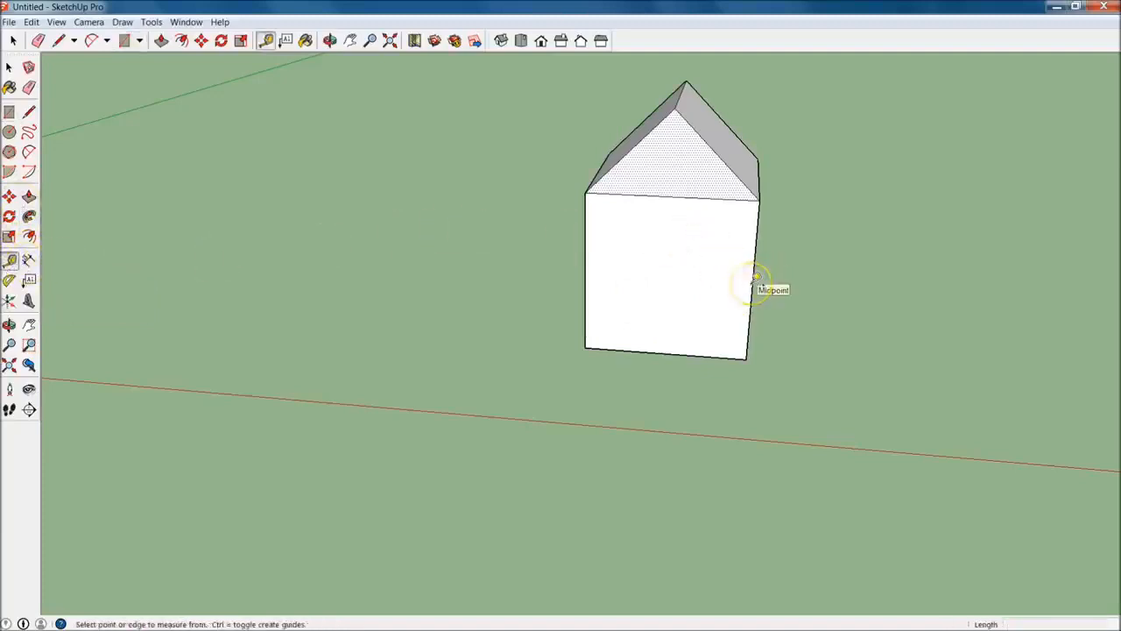
drag(755, 278, 671, 349)
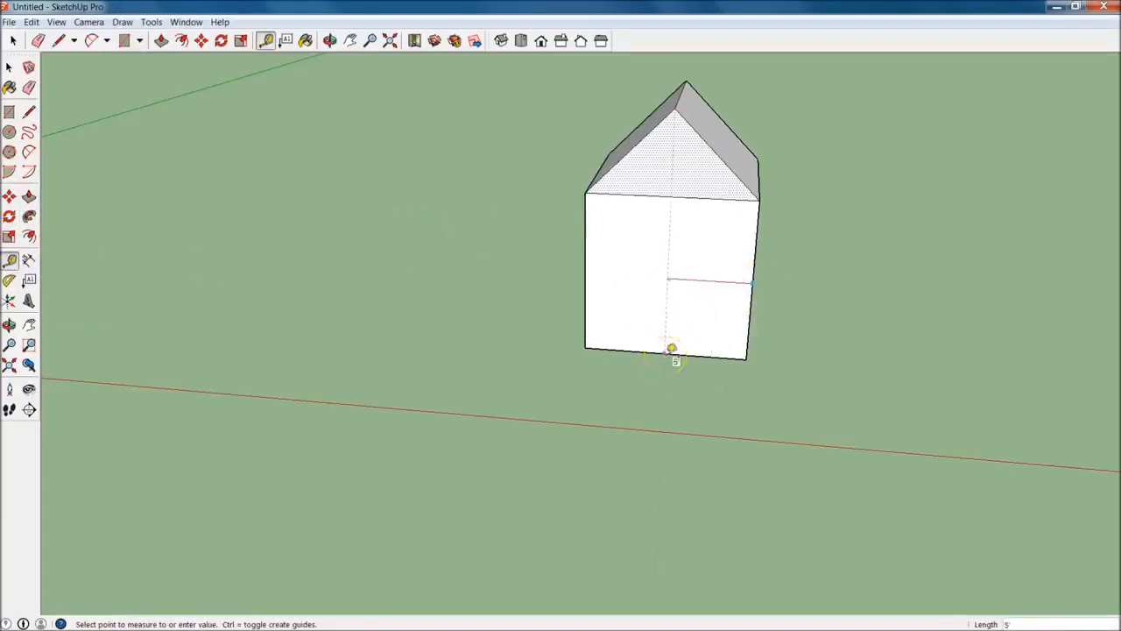
click(671, 349)
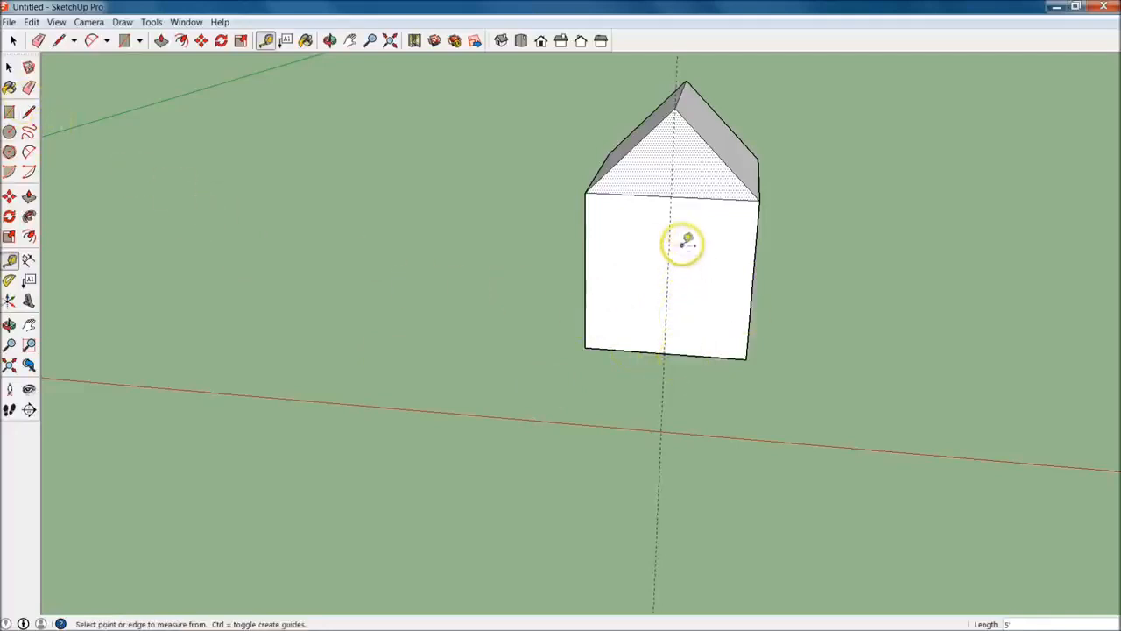
Step: Add a horizontal guide 8' above the front wall's base and a vertical guide 1.5' to the right of the centre guide
click(686, 353)
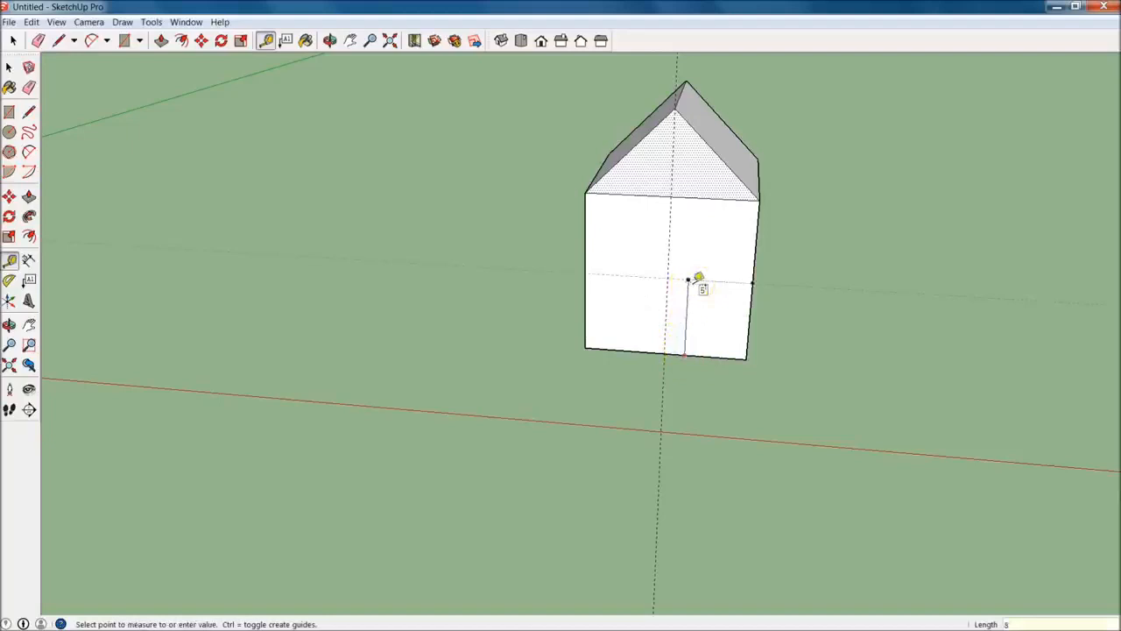
text(8')
key(Return)
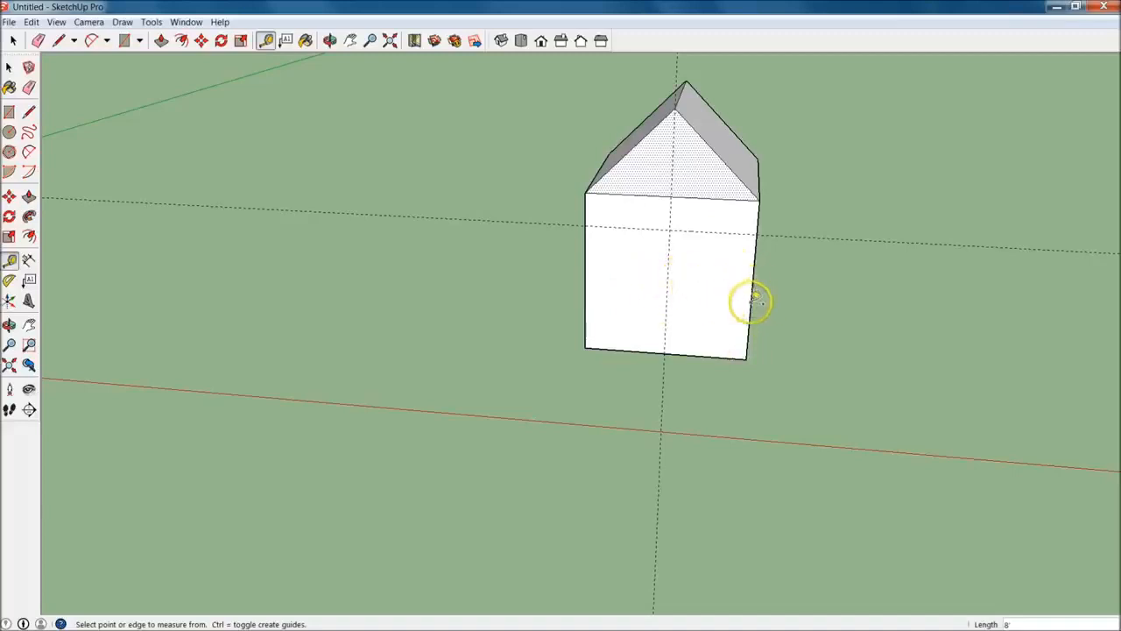
click(680, 300)
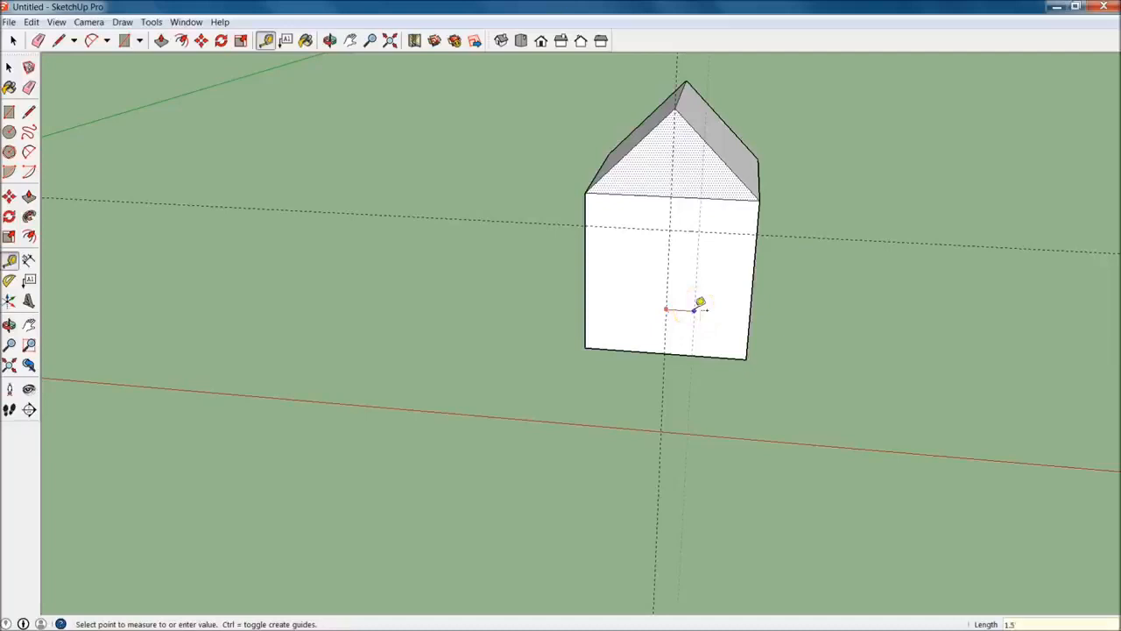
click(701, 304)
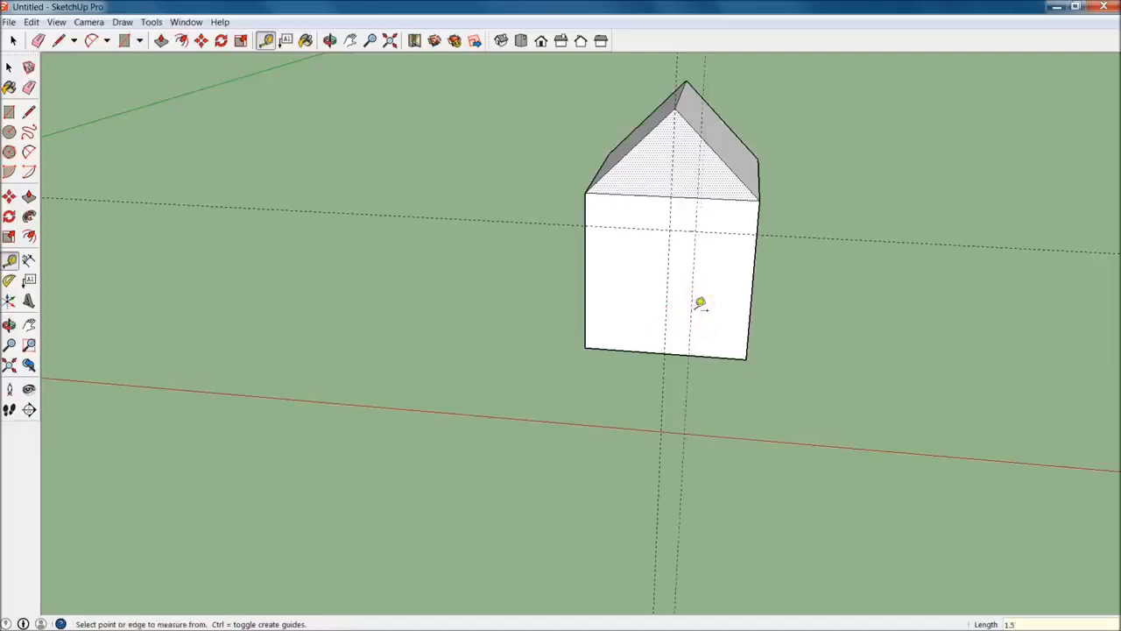
click(29, 112)
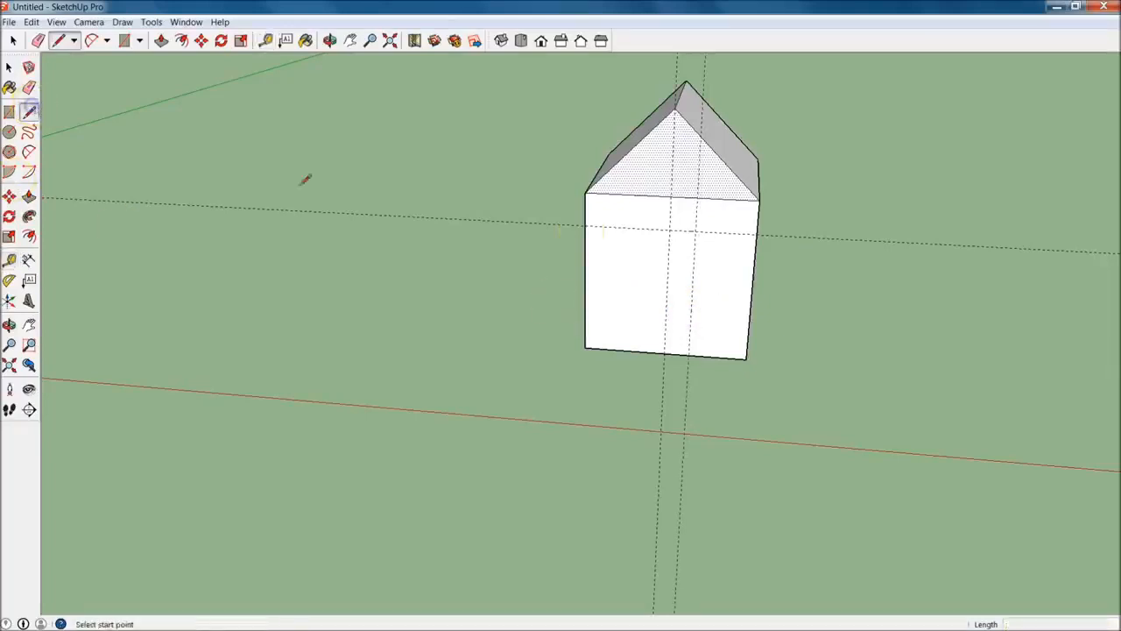
click(666, 354)
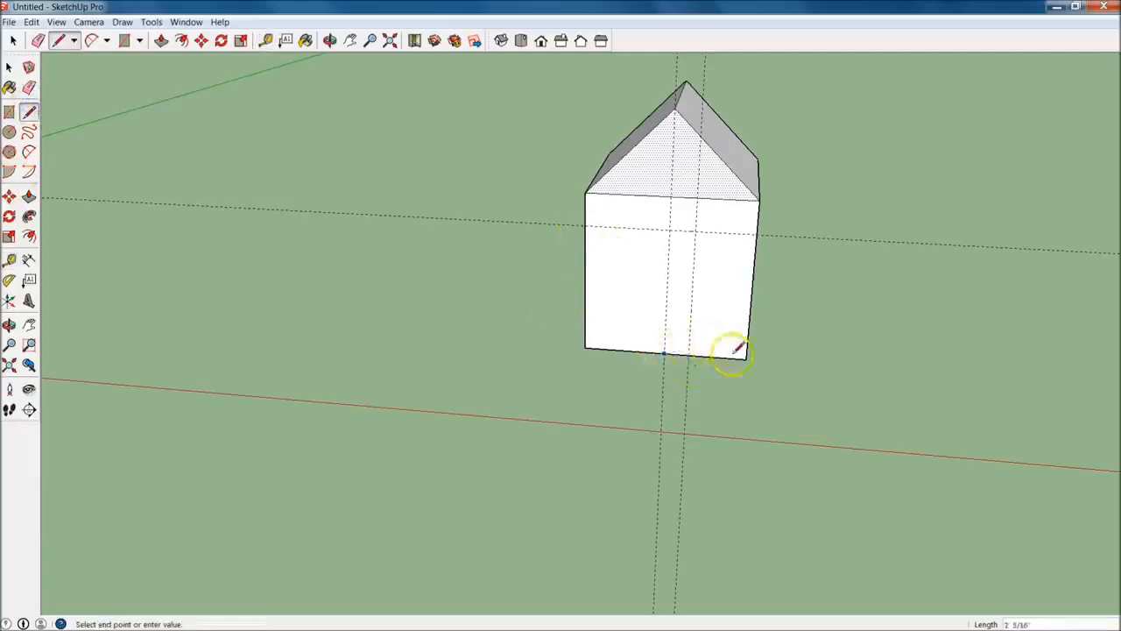
click(688, 355)
key(Escape)
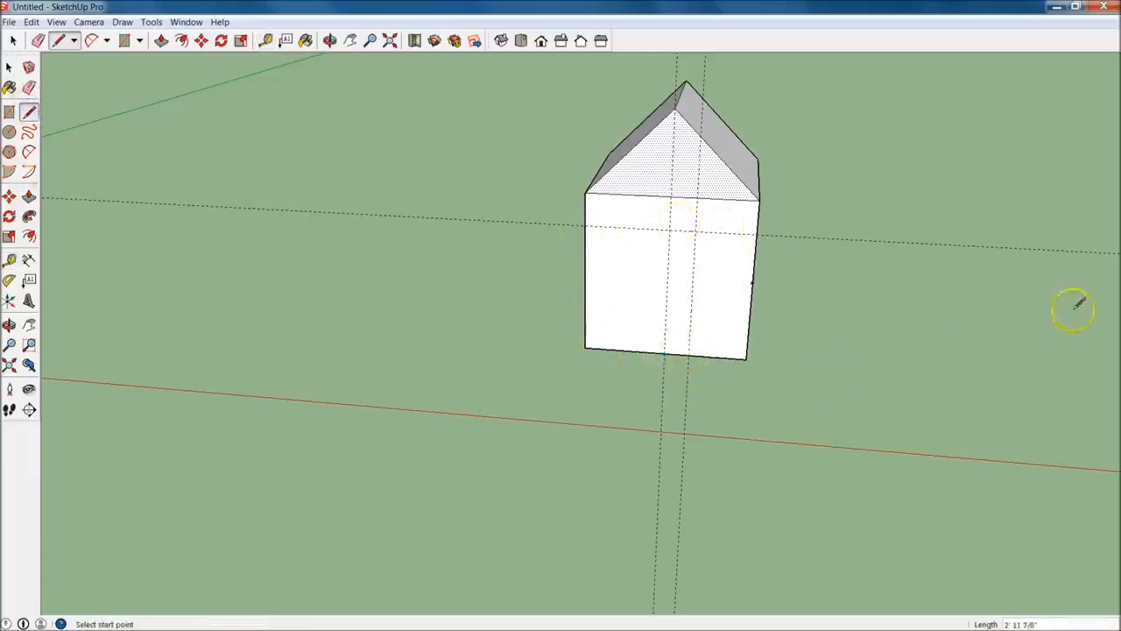
click(663, 348)
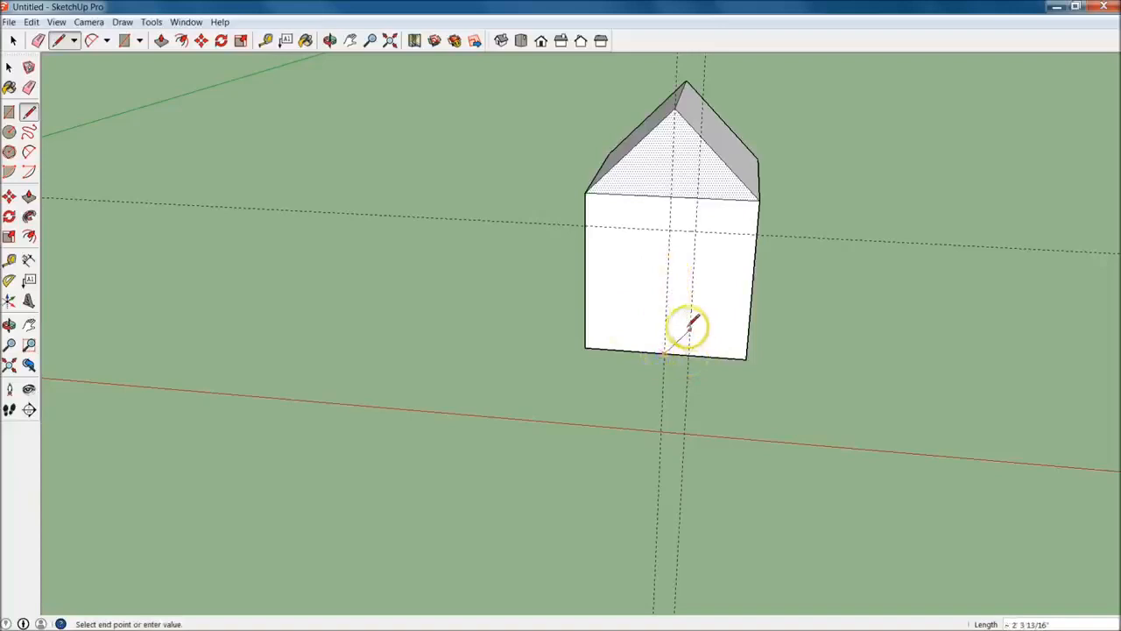
key(Escape)
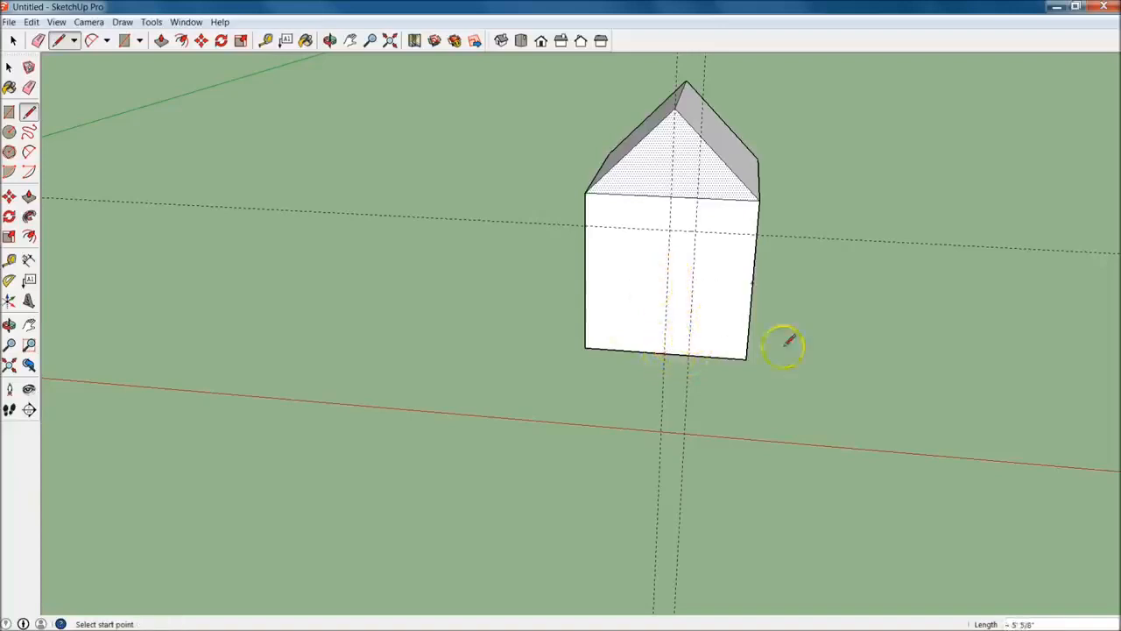
Step: Add a vertical guide 36" to the left of the right door guide, and measure from both door guides to the wall's side edges
key(t)
click(691, 311)
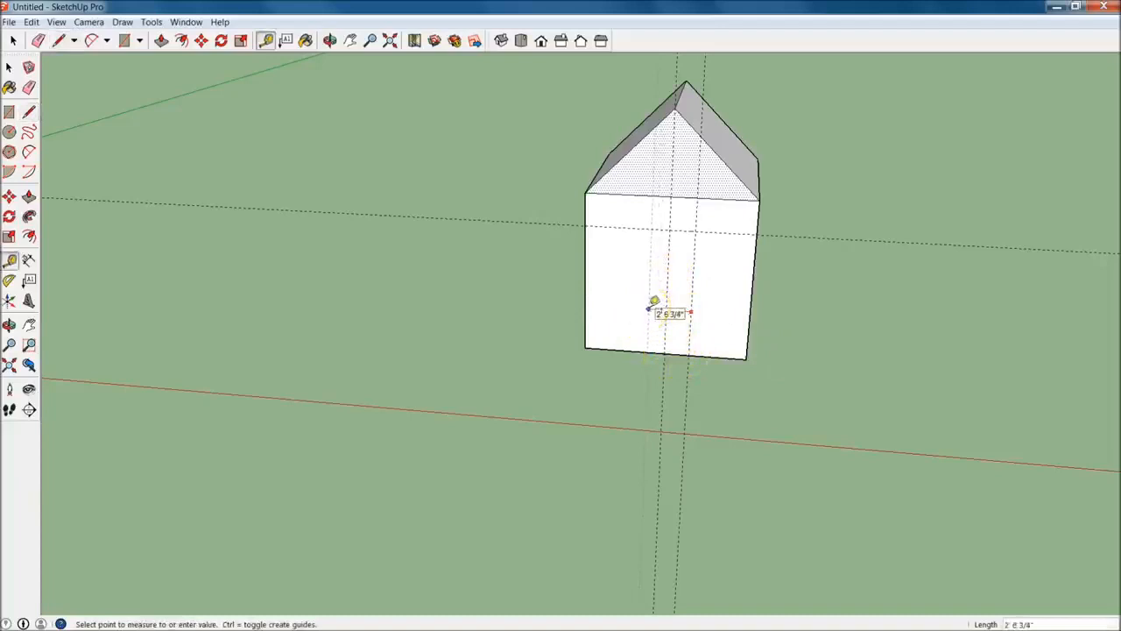
click(650, 306)
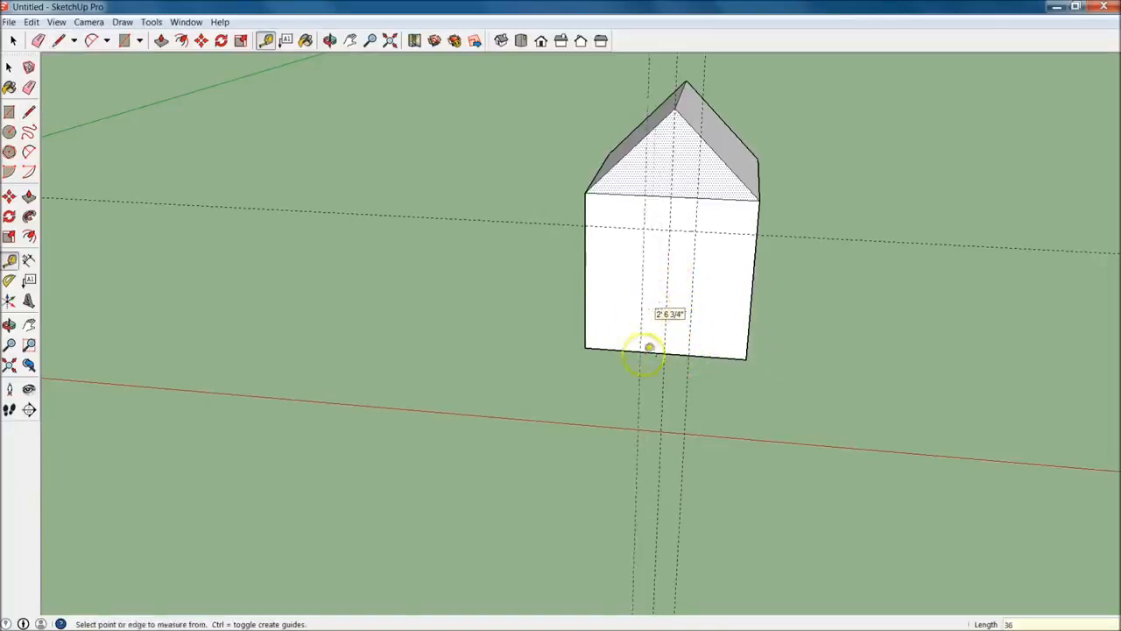
click(692, 307)
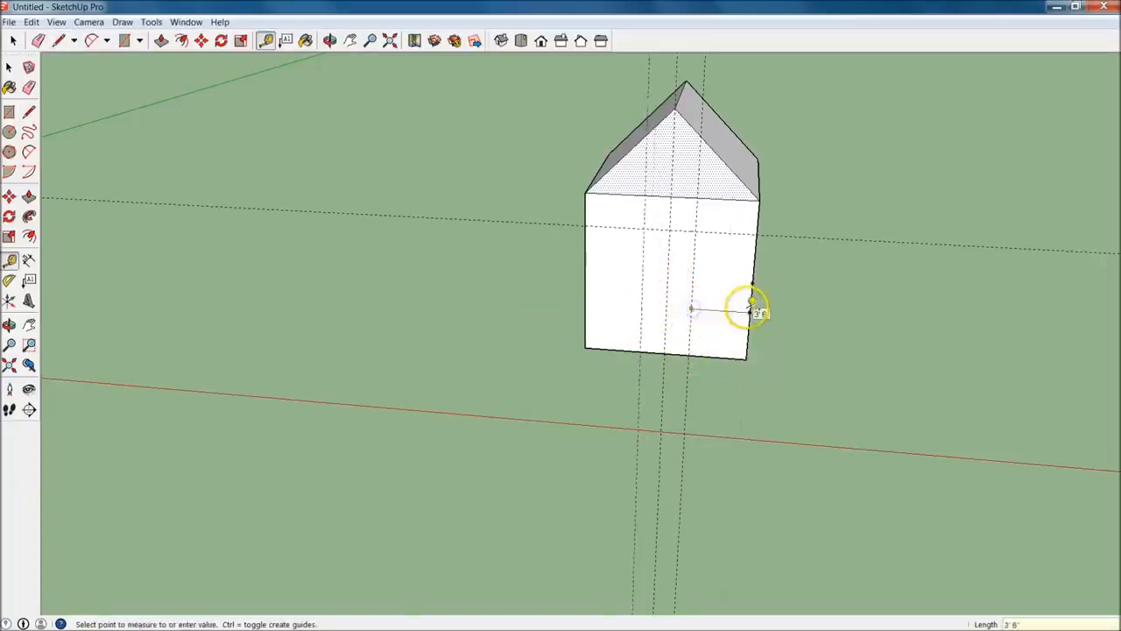
click(643, 294)
click(641, 296)
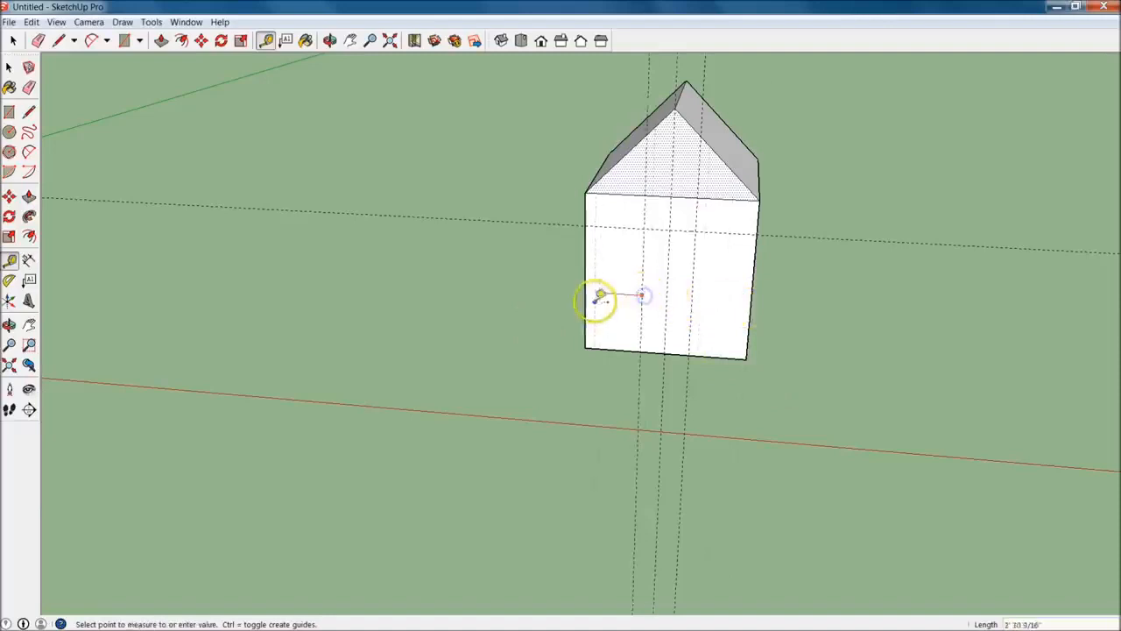
click(587, 288)
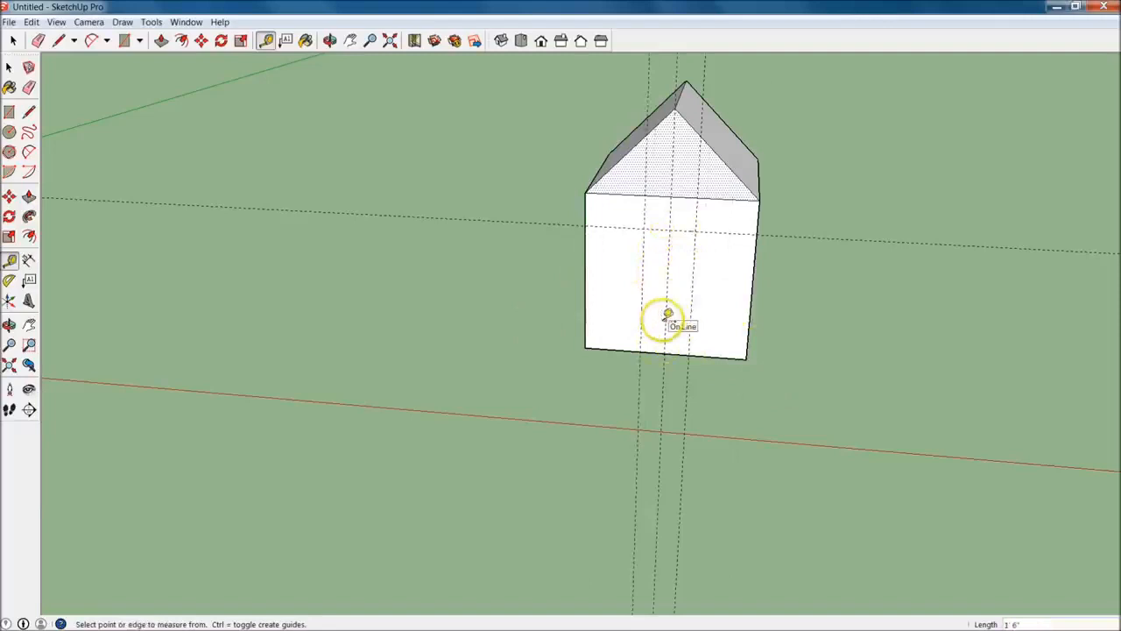
Step: Draw the 3' by 8' door rectangle from the upper-left guide intersection to where the right guide meets the wall's base
click(9, 112)
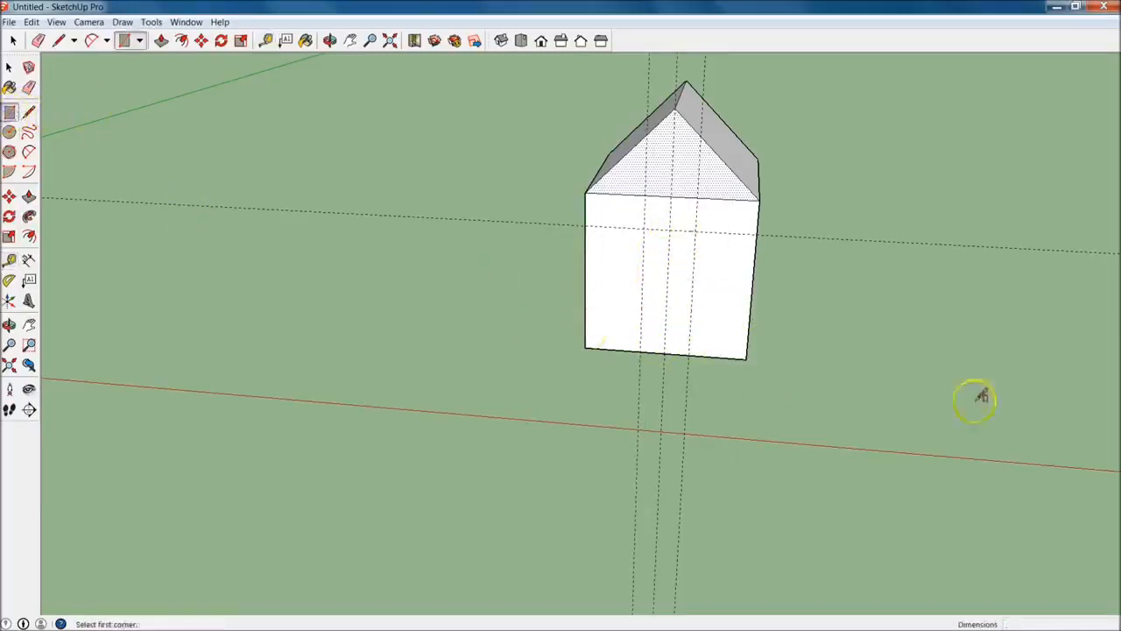
click(643, 229)
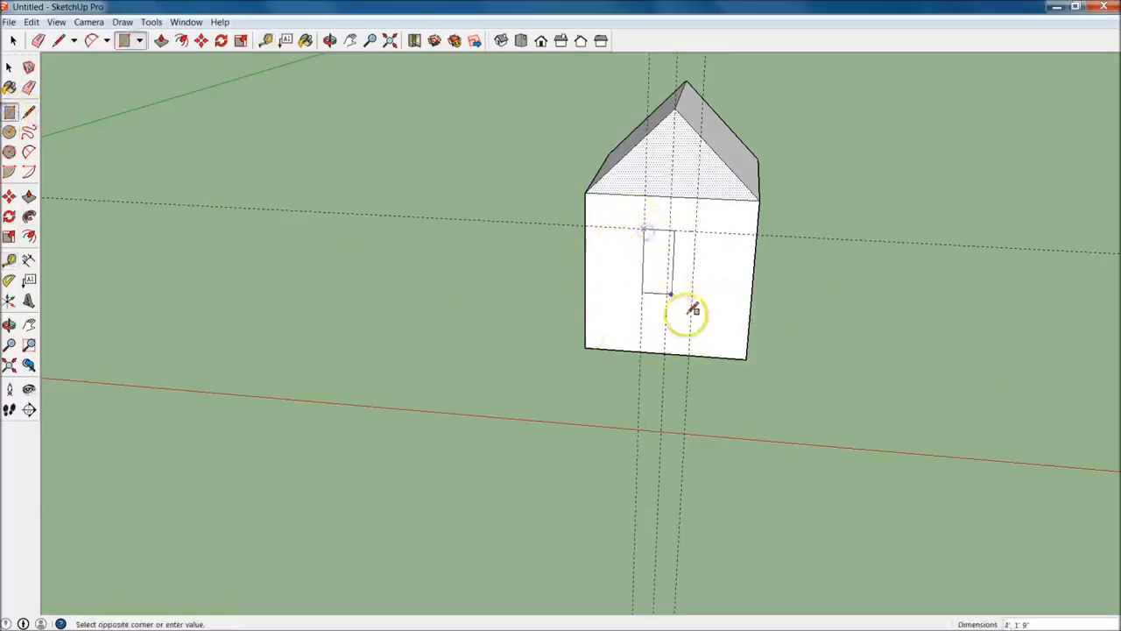
click(692, 352)
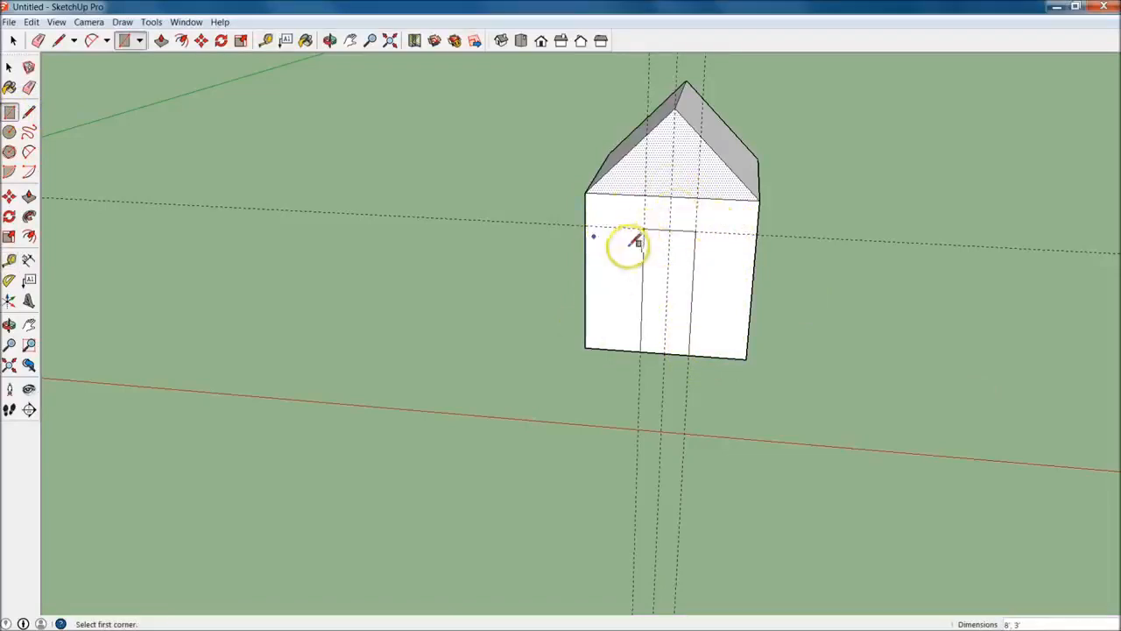
Step: Erase all the construction guides around the door
click(29, 88)
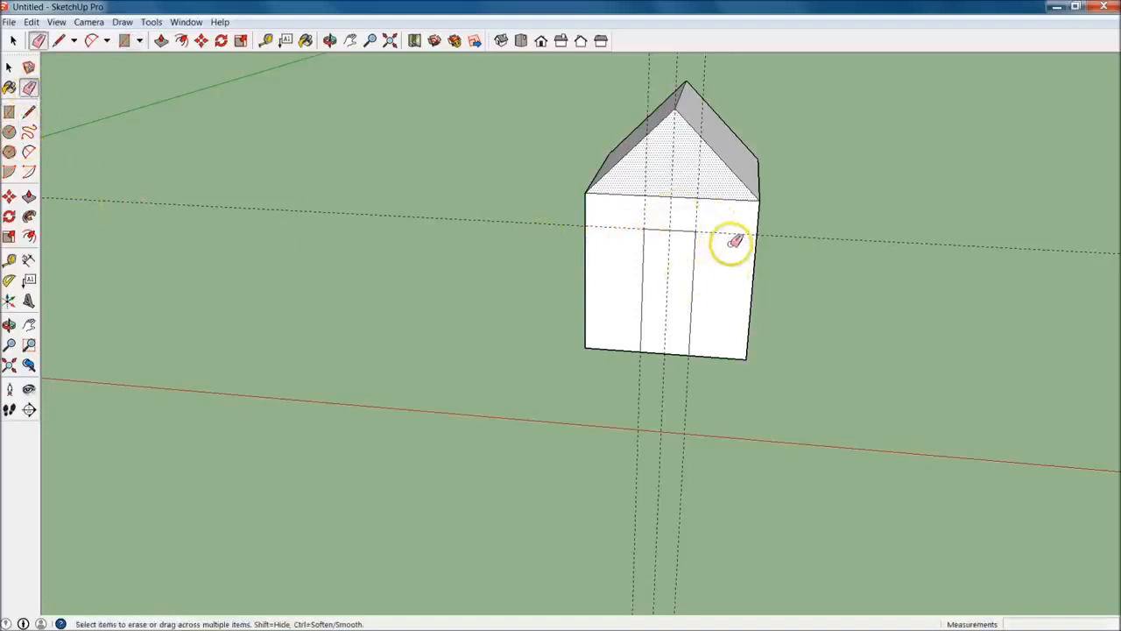
drag(713, 219, 686, 218)
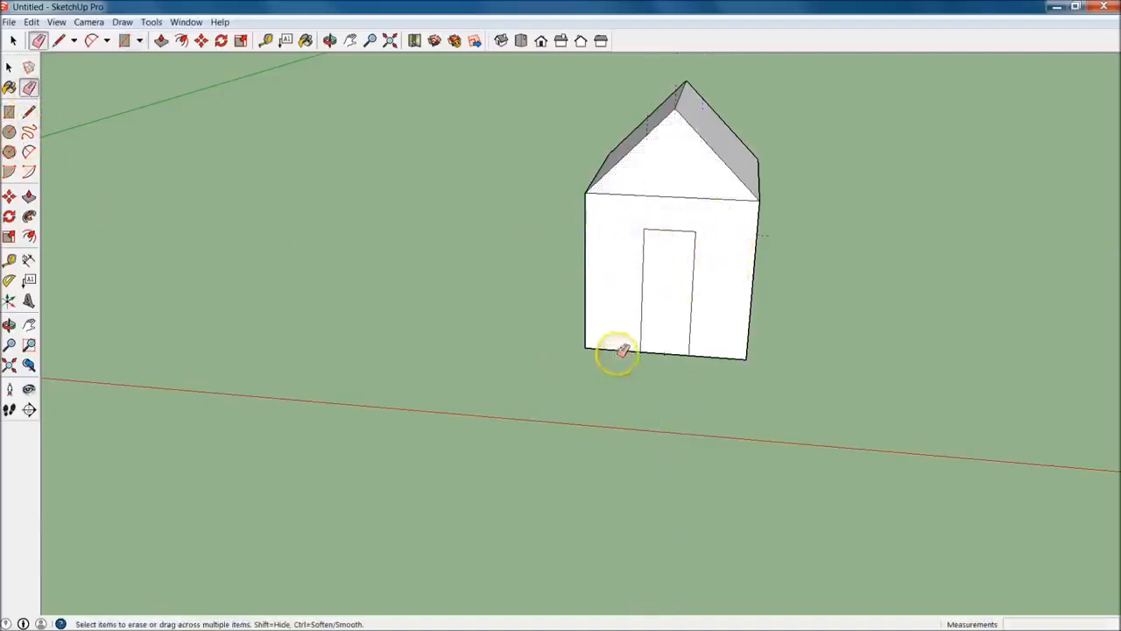
Step: Move the door's top edge straight down along the blue axis by 6"
mouse_move(881, 266)
middle_down()
mouse_move(686, 268)
mouse_move(537, 290)
mouse_move(703, 283)
mouse_move(686, 313)
mouse_move(839, 235)
mouse_move(709, 305)
mouse_move(636, 295)
middle_up()
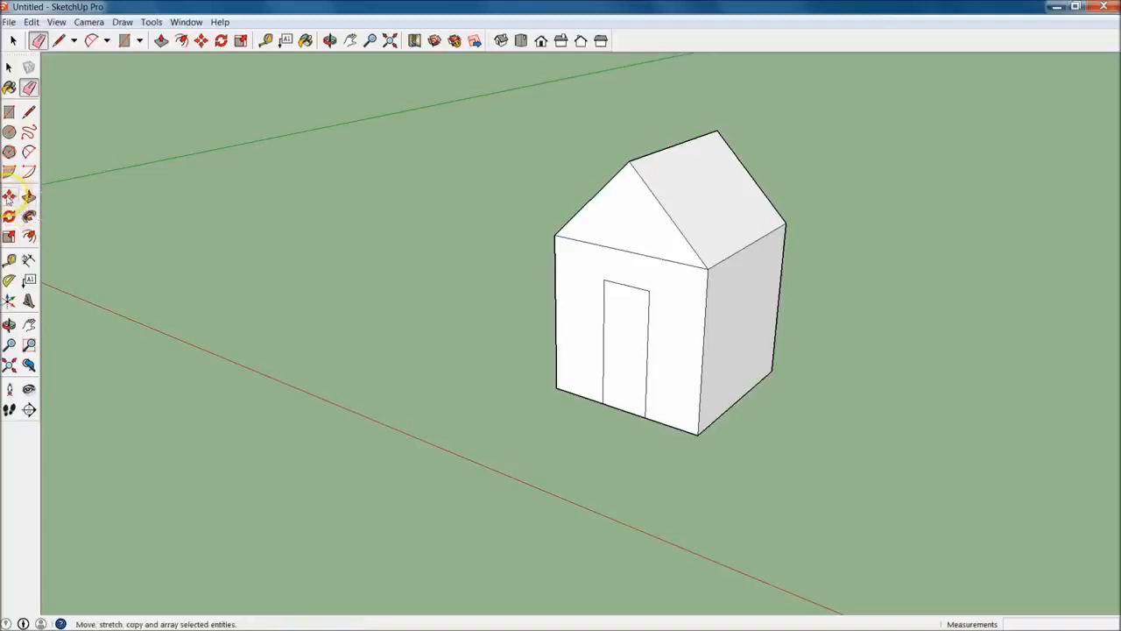
click(10, 197)
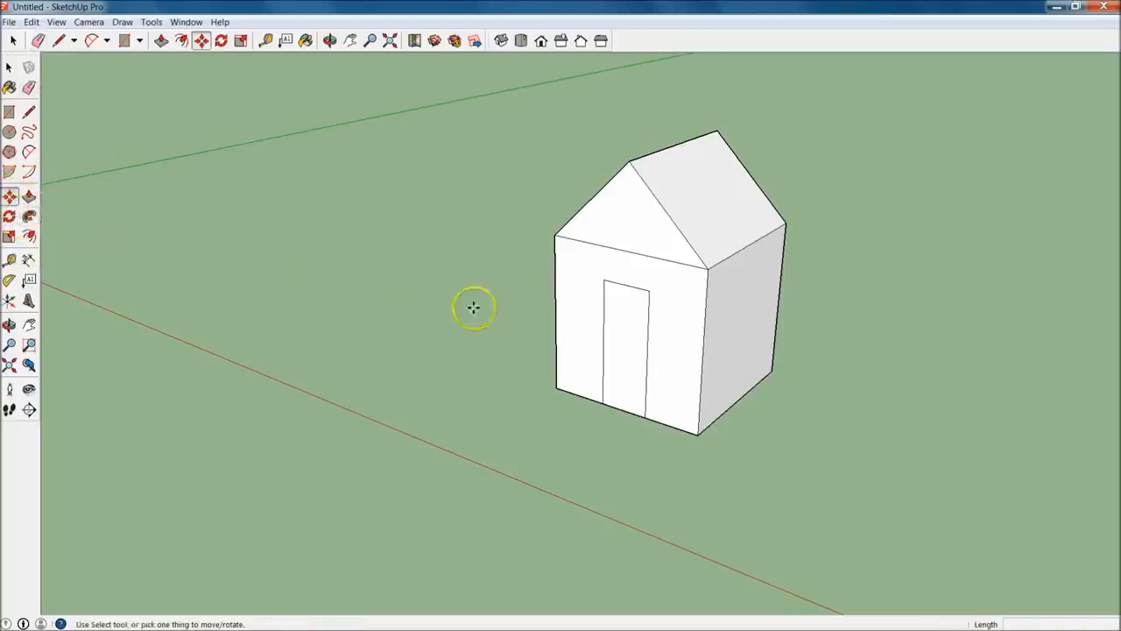
click(633, 289)
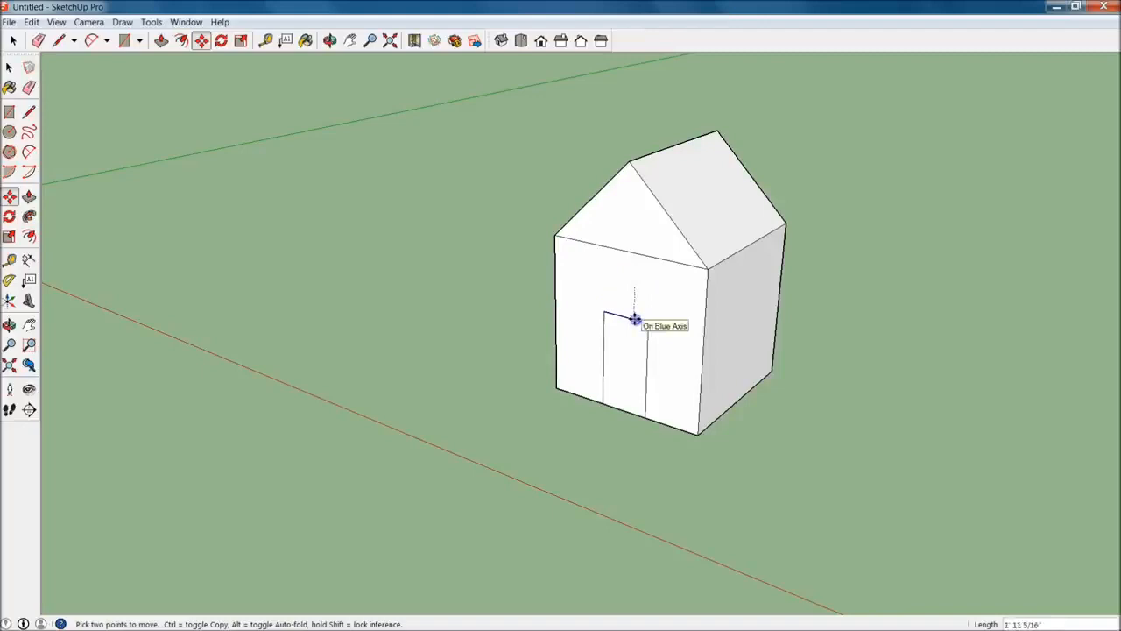
click(635, 320)
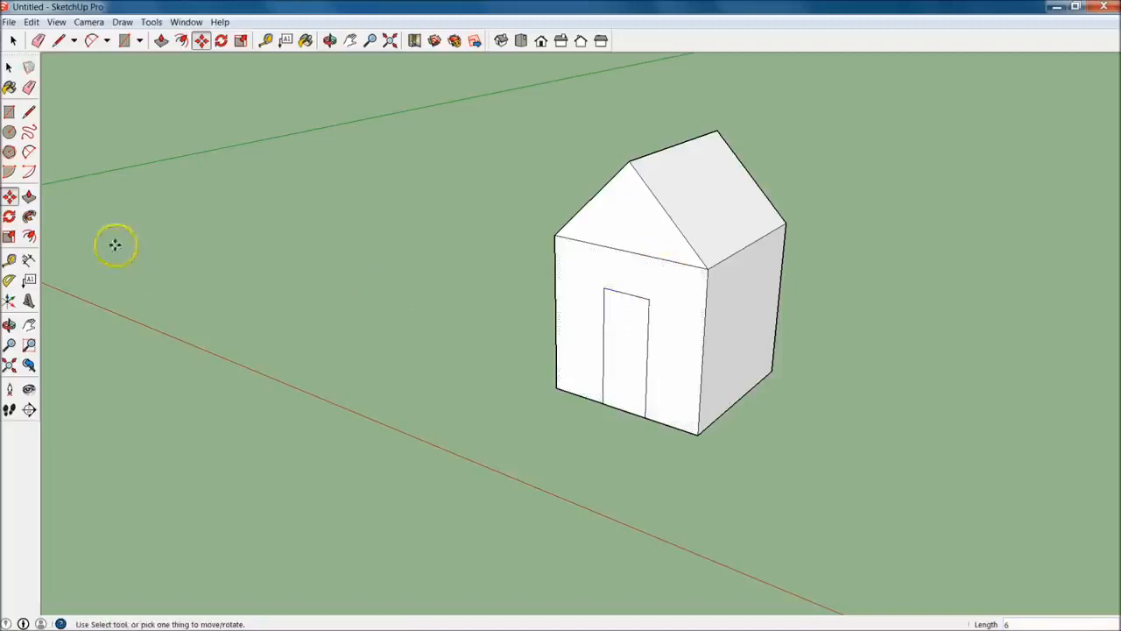
Step: Measure the door's height from the wall's base to the door's top edge
click(9, 260)
click(620, 406)
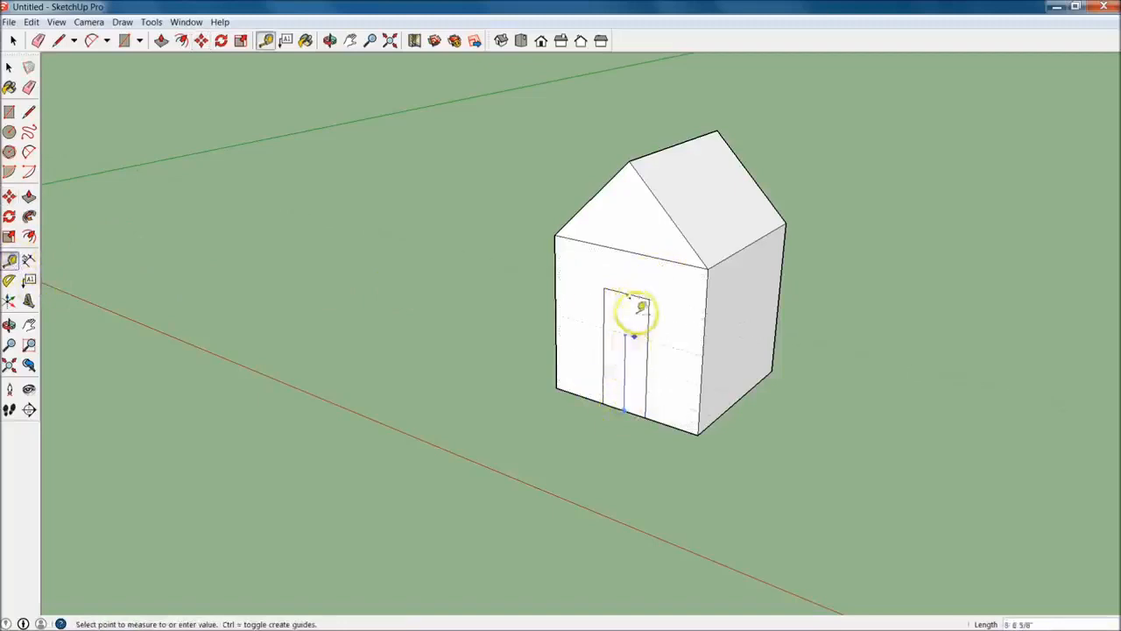
click(621, 276)
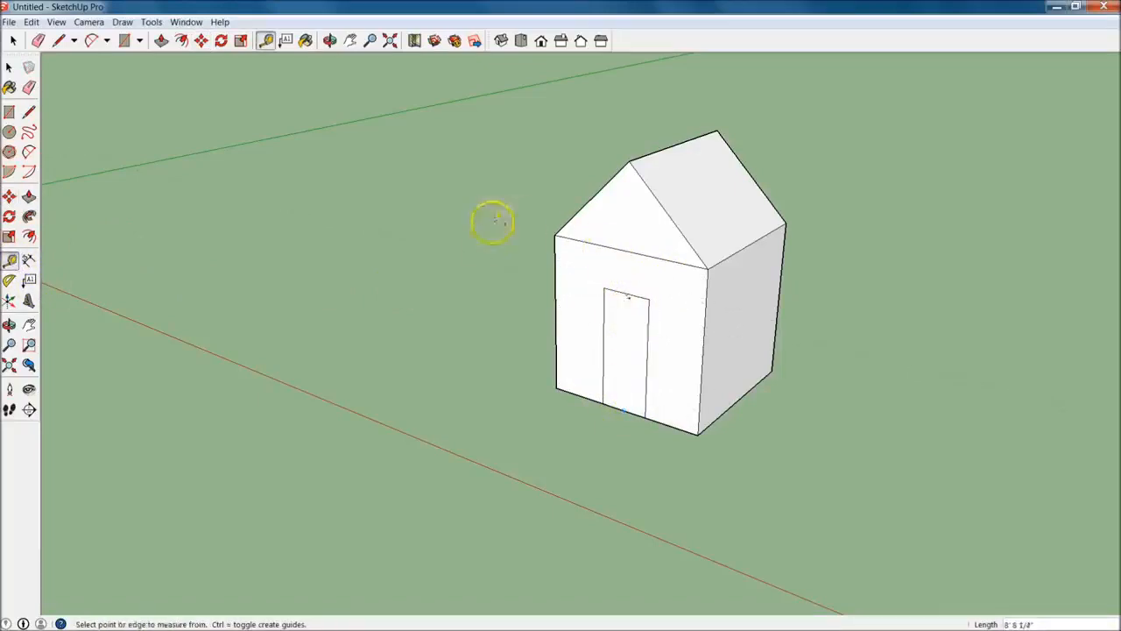
Step: Switch to the Garden Shed Sample model and examine the shed variants with dormers and pergola
middle_drag(478, 342, 595, 473)
key(t)
key(alt+Tab)
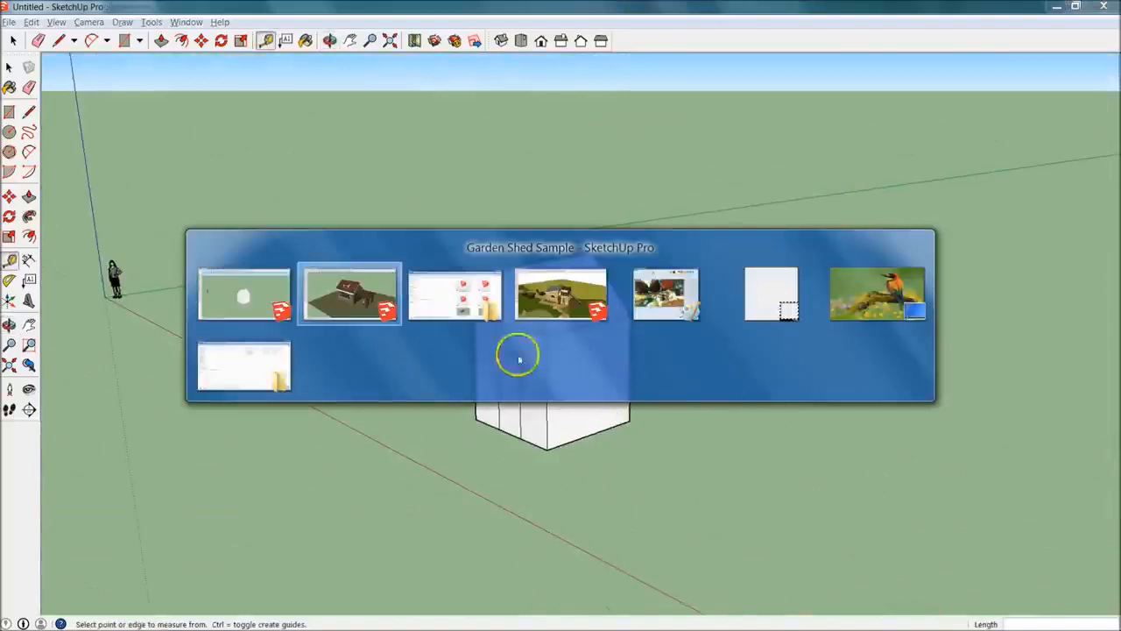
click(347, 294)
middle_drag(801, 456, 931, 447)
middle_drag(487, 400, 521, 578)
scroll(826, 143, up, 2)
shift+middle_drag(862, 177, 506, 394)
scroll(821, 372, up, 4)
middle_drag(971, 416, 701, 321)
scroll(697, 321, down, 3)
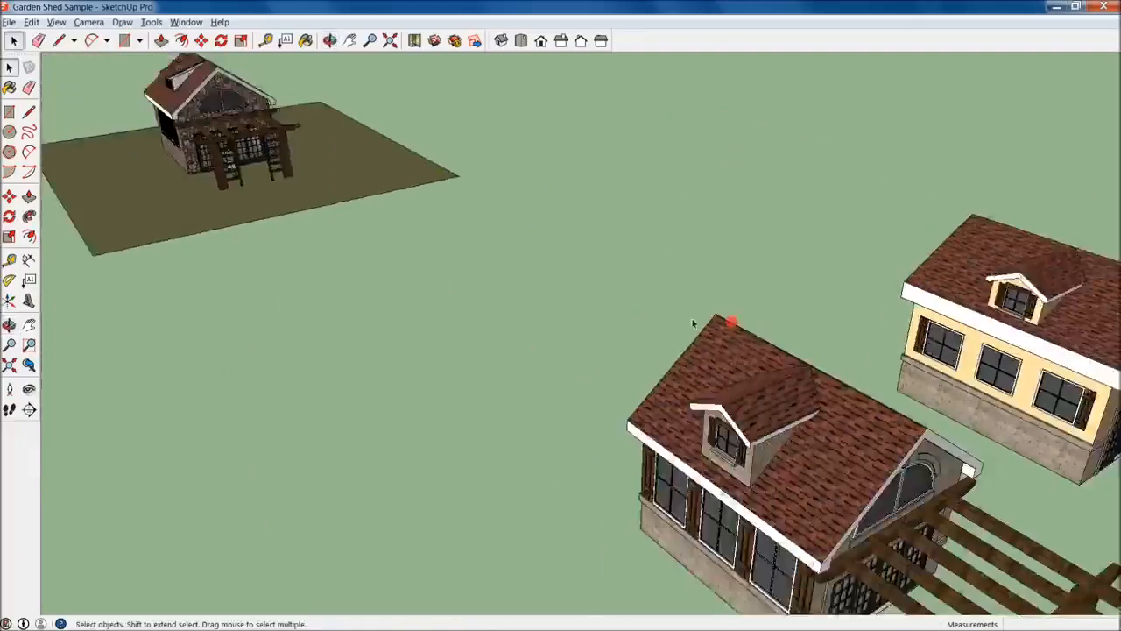
Step: Examine the stone-walled shed and its timber pergola up close from several sides
scroll(176, 115, up, 6)
middle_drag(175, 116, 331, 324)
scroll(337, 333, down, 2)
middle_drag(524, 438, 584, 347)
middle_drag(620, 480, 645, 394)
Step: Switch to the Sample 3 model and examine the shingled shed from its front door around to the slide
key(alt+Tab)
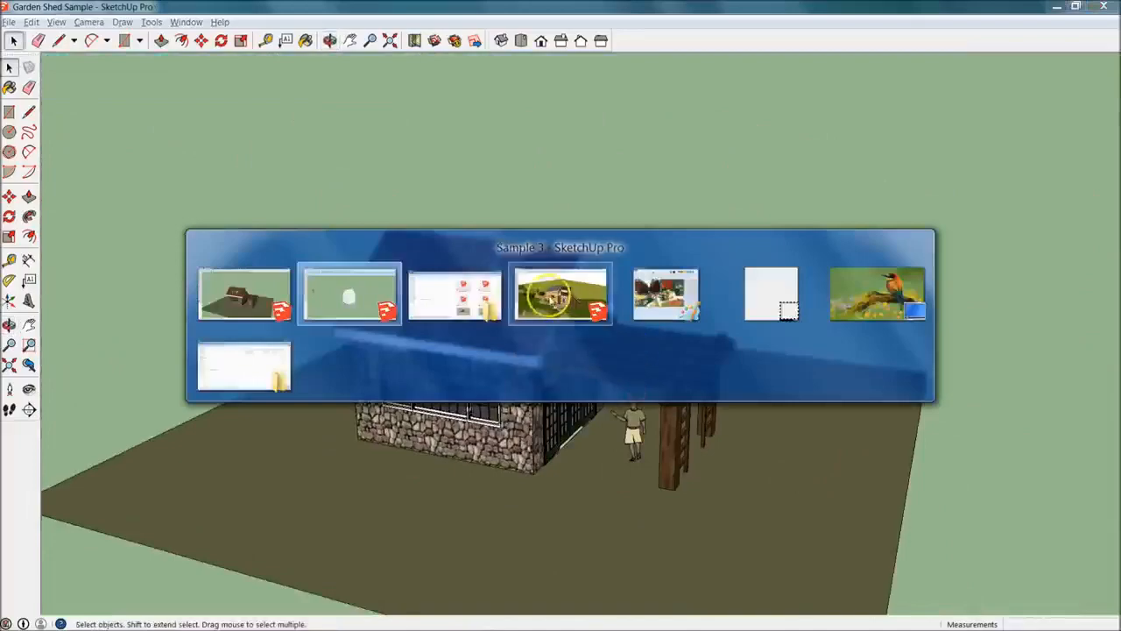
click(550, 296)
mouse_move(615, 406)
middle_down()
mouse_move(618, 325)
mouse_move(652, 302)
mouse_move(711, 309)
mouse_move(783, 288)
mouse_move(333, 330)
mouse_move(365, 300)
mouse_move(634, 288)
mouse_move(753, 297)
mouse_move(901, 331)
mouse_move(869, 362)
mouse_move(732, 341)
mouse_move(740, 320)
mouse_move(743, 331)
middle_up()
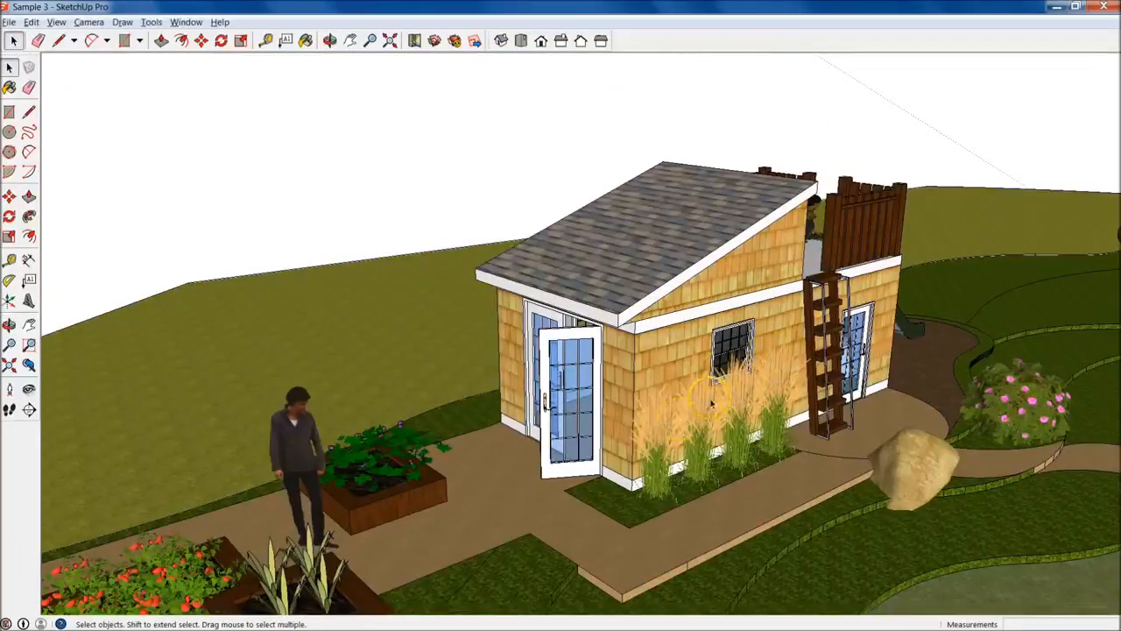
middle_drag(845, 338, 606, 433)
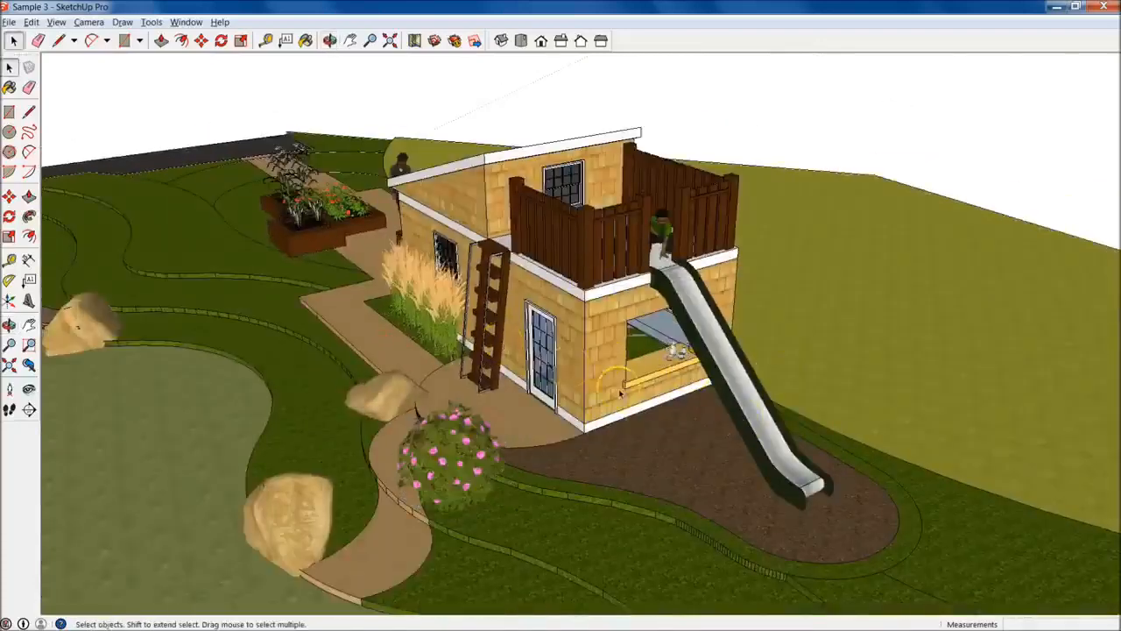
Step: Return to the Untitled model and view the small house from its door side
key(alt+Tab)
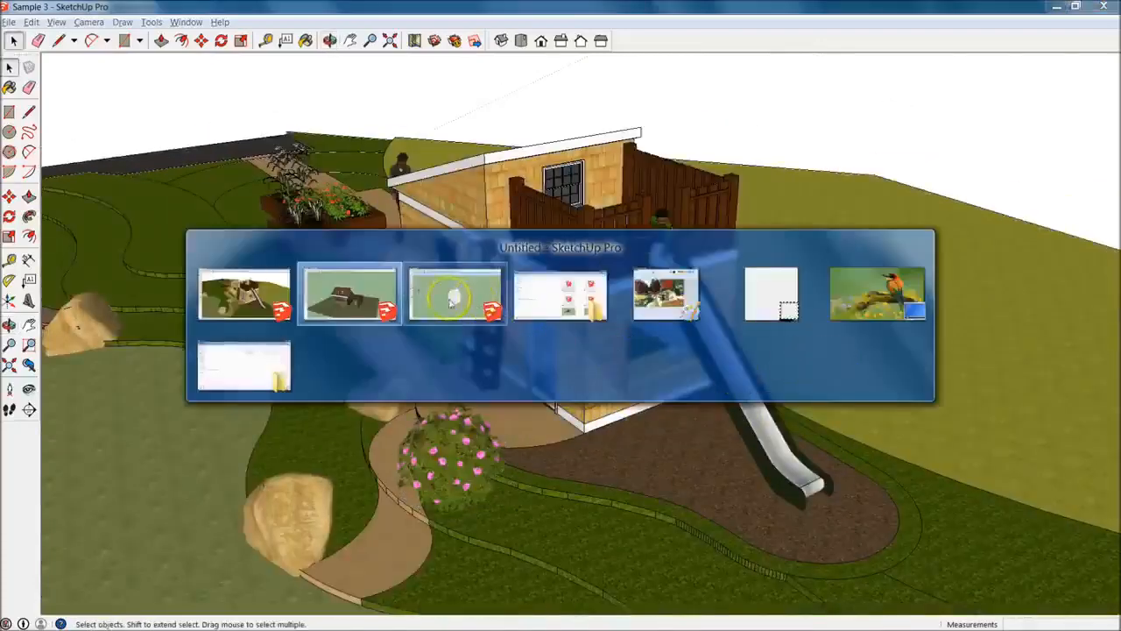
click(453, 300)
middle_drag(537, 411, 902, 534)
scroll(799, 470, down, 1)
scroll(799, 471, up, 1)
middle_drag(677, 441, 690, 386)
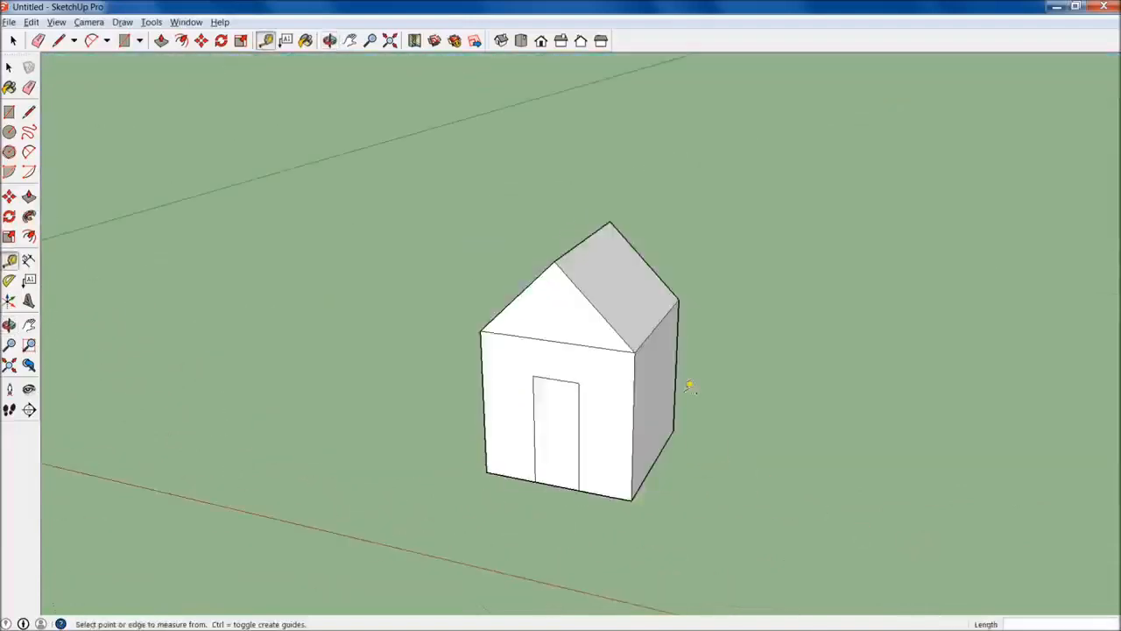